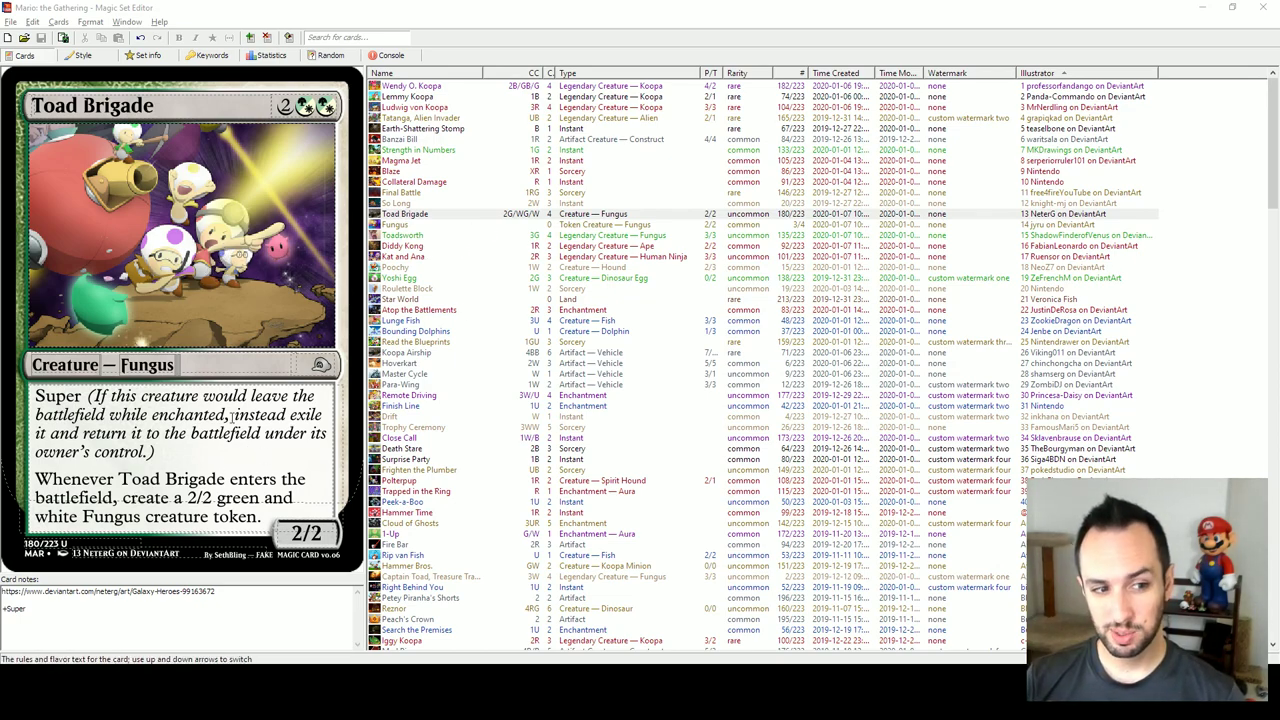
Review the Super keyword, its reminder text and the mana cost on the Toad Brigade card
{"action": "left_click_drag", "start_coordinate": [200, 453], "coordinate": [88, 396]}
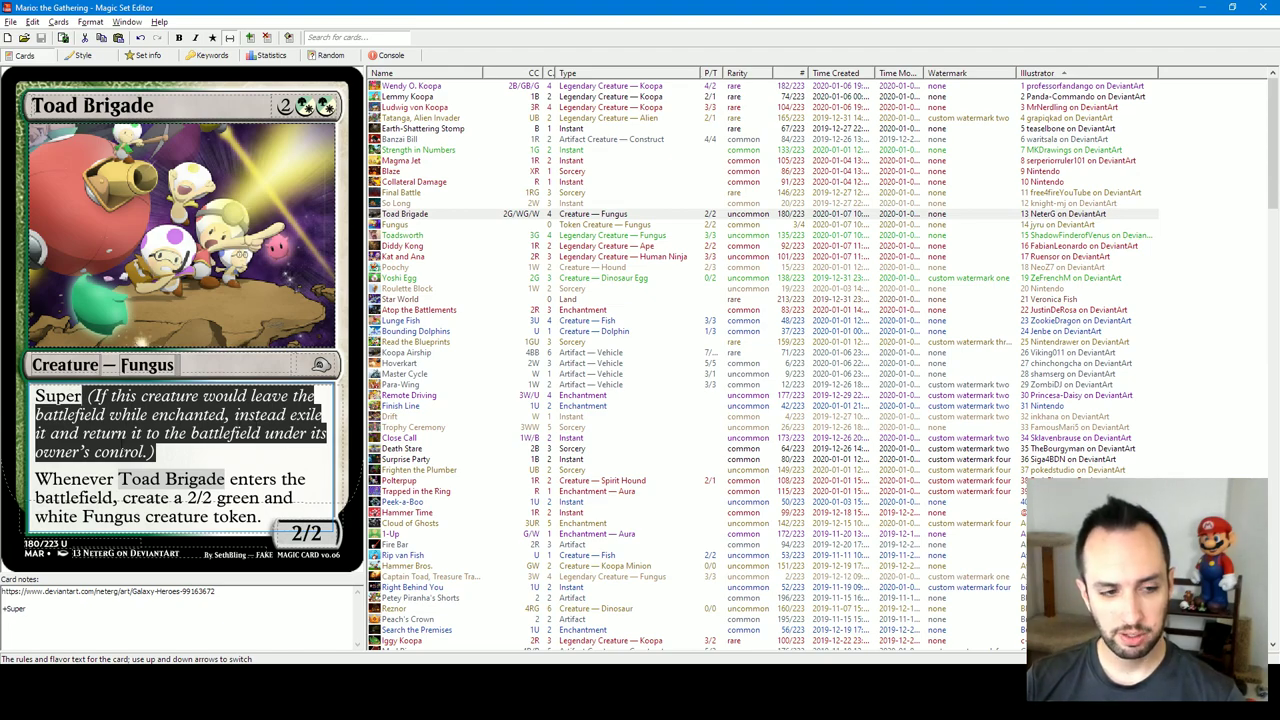
{"action": "left_click", "coordinate": [170, 460]}
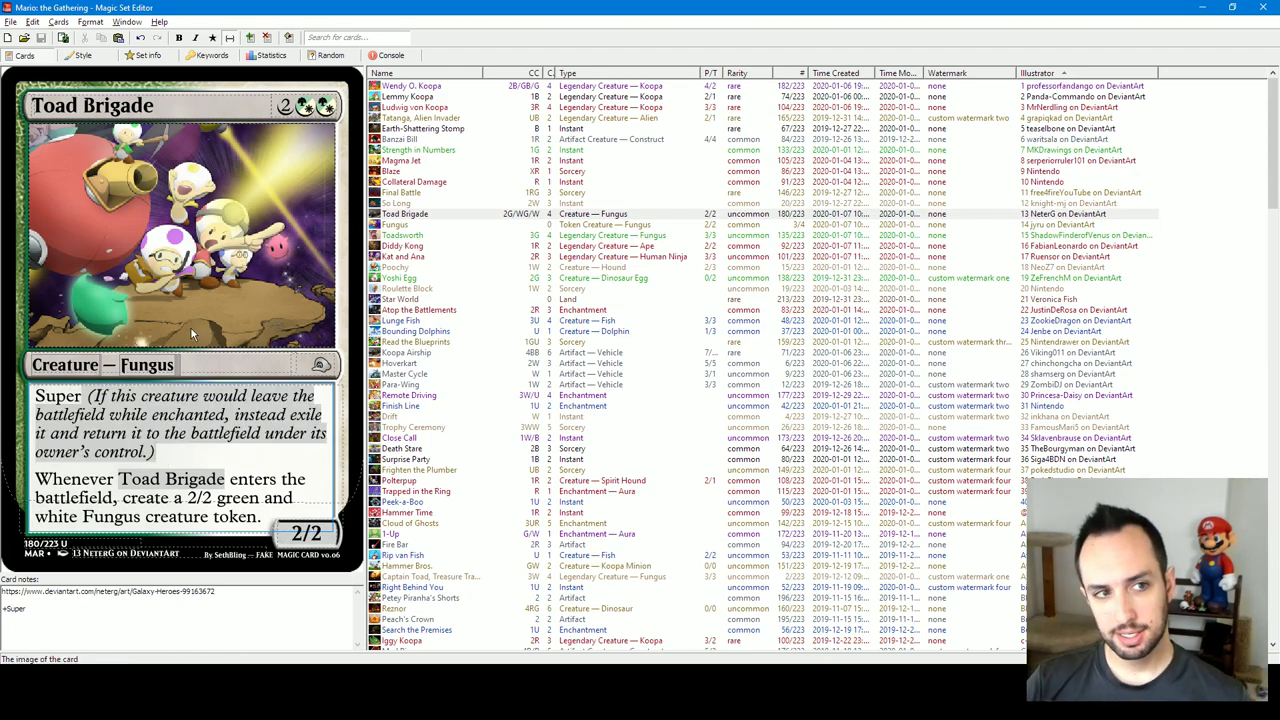
{"action": "left_click_drag", "start_coordinate": [84, 397], "coordinate": [36, 397]}
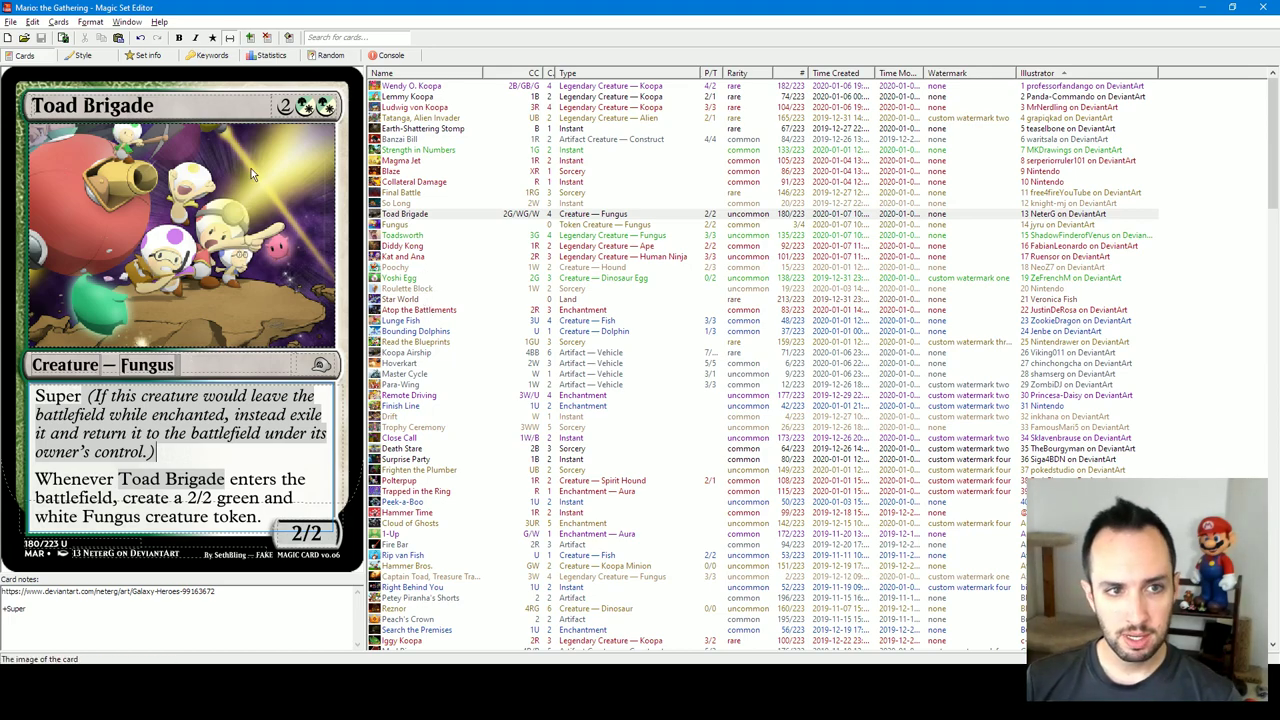
{"action": "left_click", "coordinate": [287, 106]}
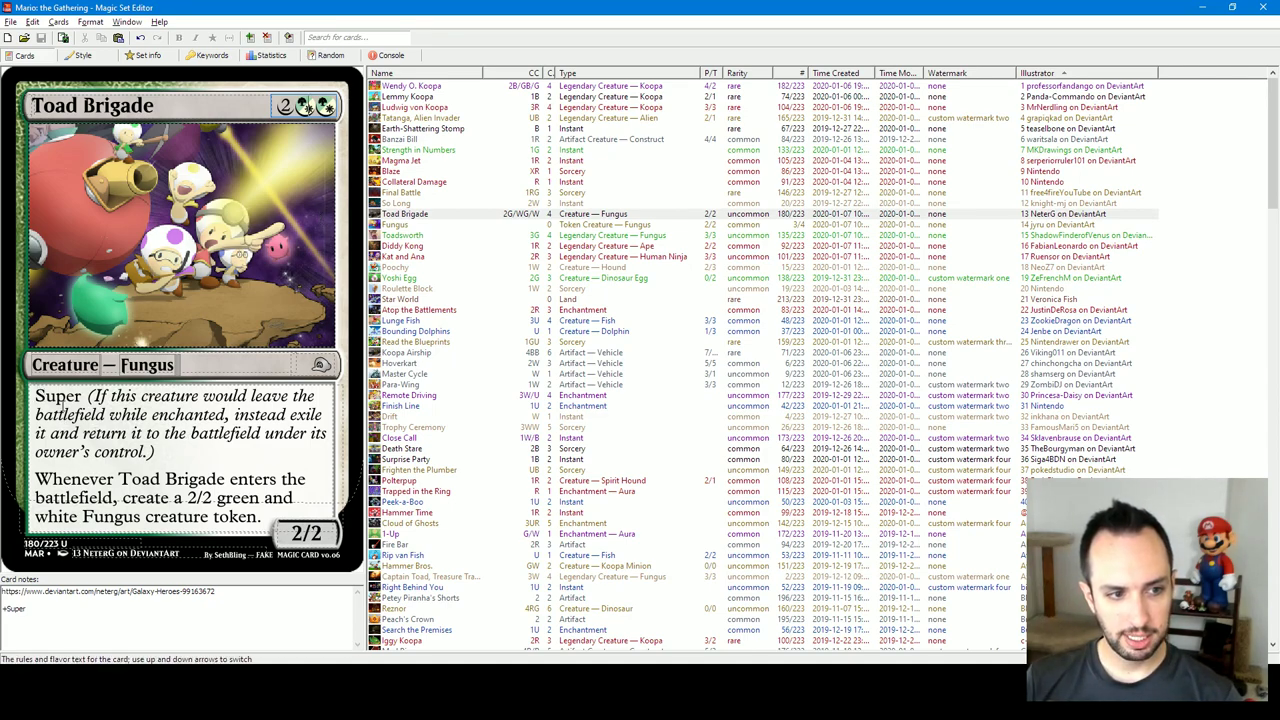
{"action": "double_click", "coordinate": [64, 397]}
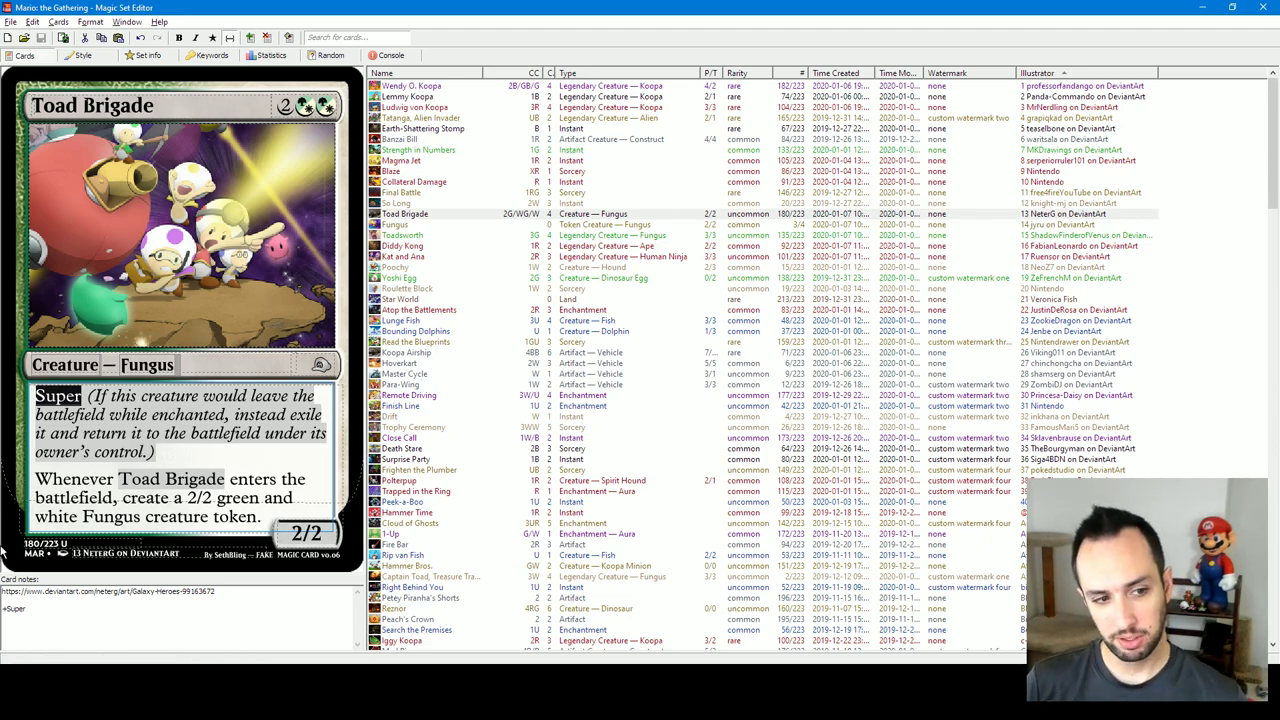
{"action": "left_click", "coordinate": [35, 480]}
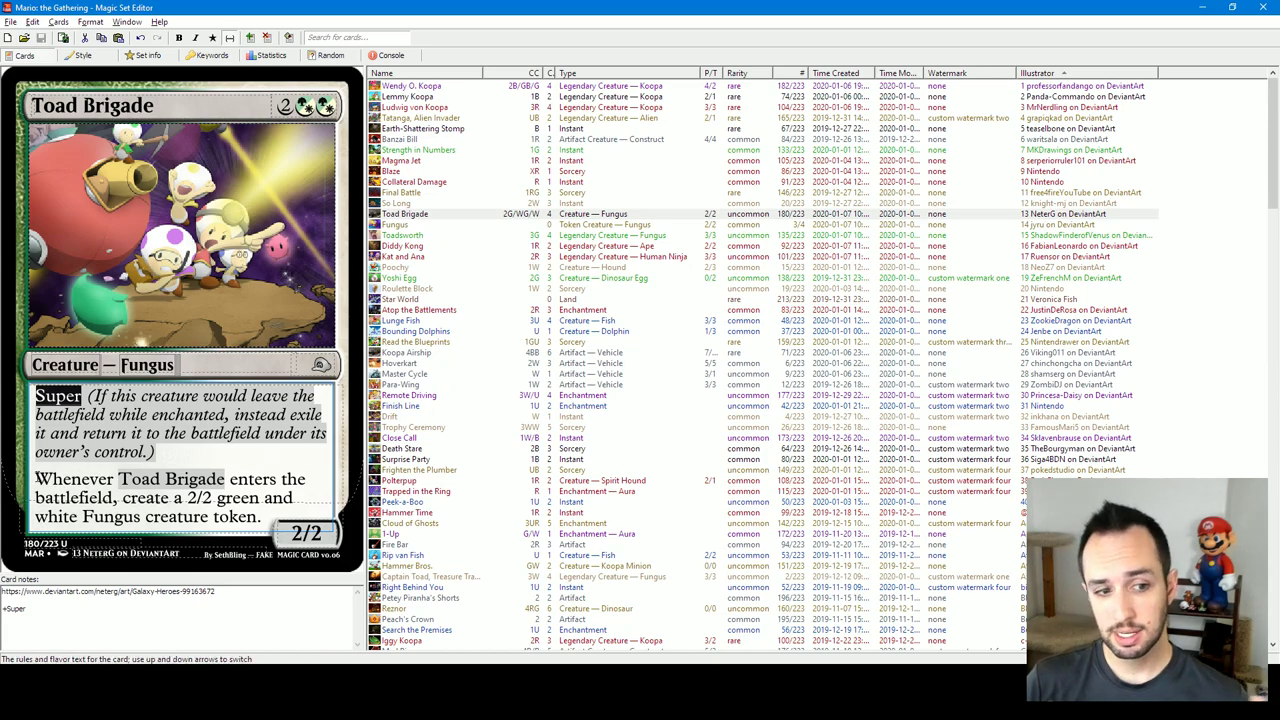
Read through Toad Brigade's full rules text, focusing on its enters-the-battlefield ability that creates a Fungus token
{"action": "left_click_drag", "start_coordinate": [35, 480], "coordinate": [262, 517]}
{"action": "left_click", "coordinate": [241, 511]}
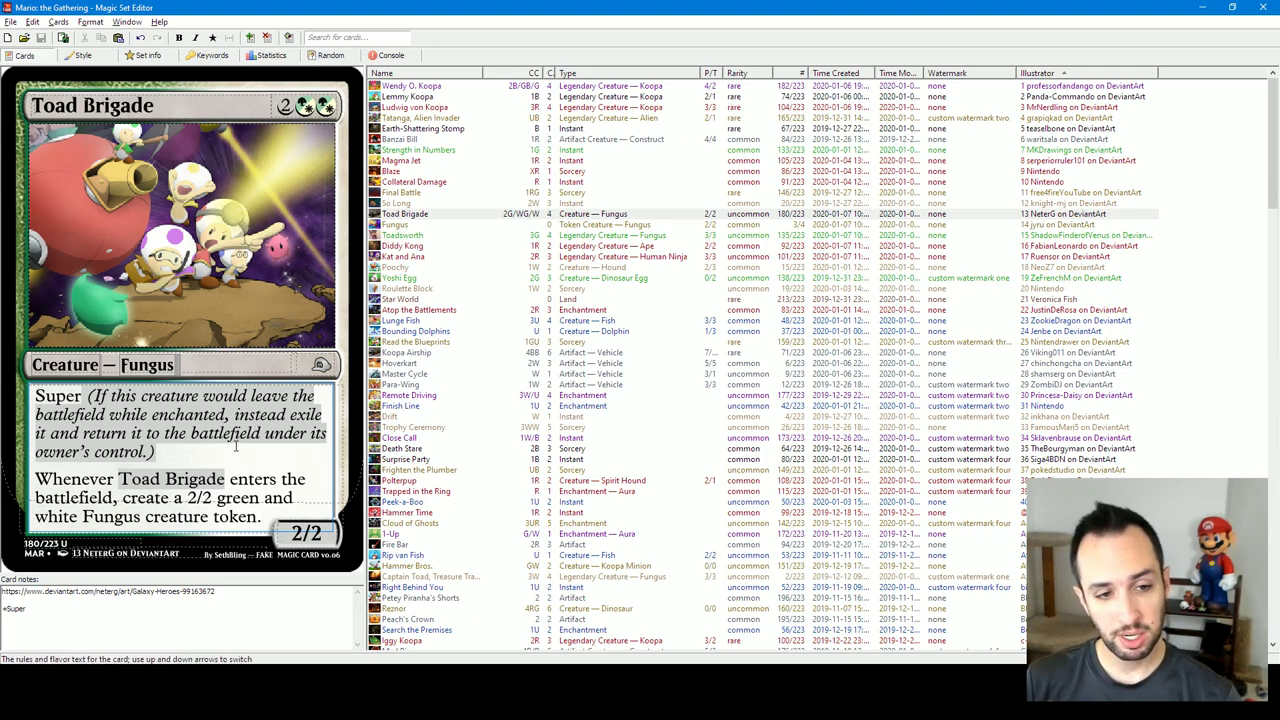
{"action": "triple_click", "coordinate": [170, 453]}
{"action": "left_click", "coordinate": [176, 460]}
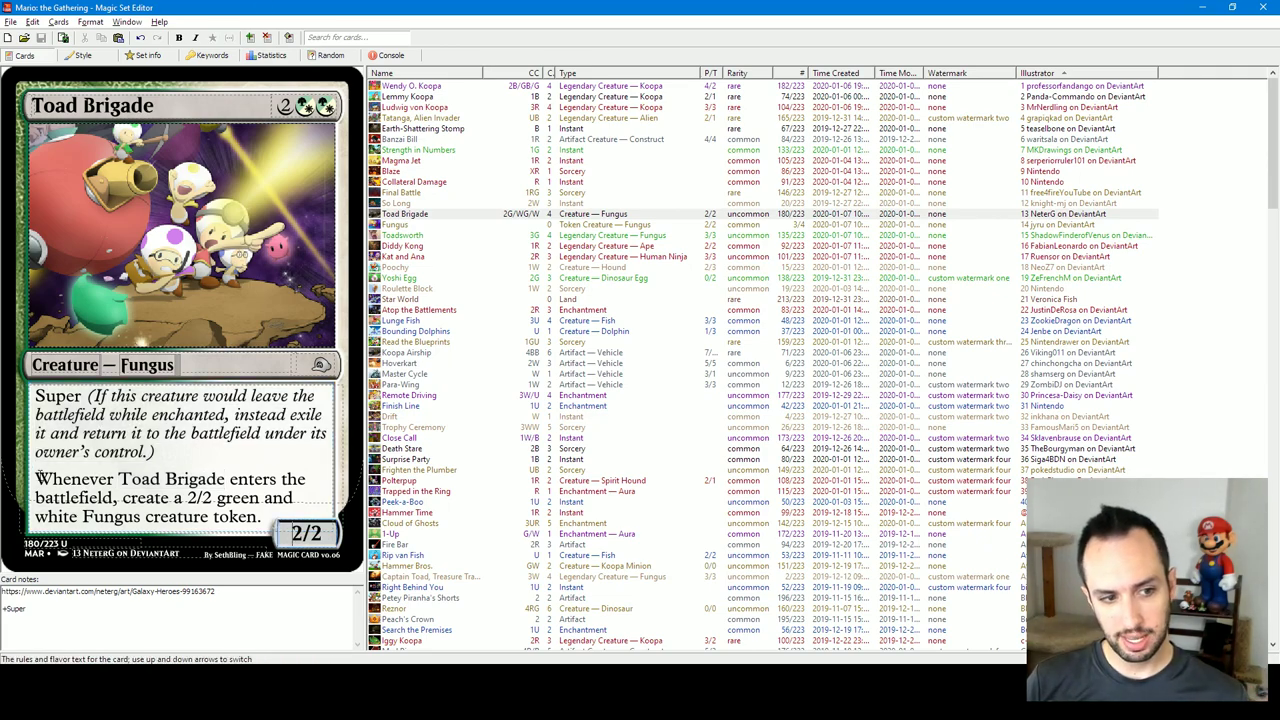
{"action": "left_click_drag", "start_coordinate": [35, 396], "coordinate": [268, 519]}
{"action": "left_click", "coordinate": [248, 515]}
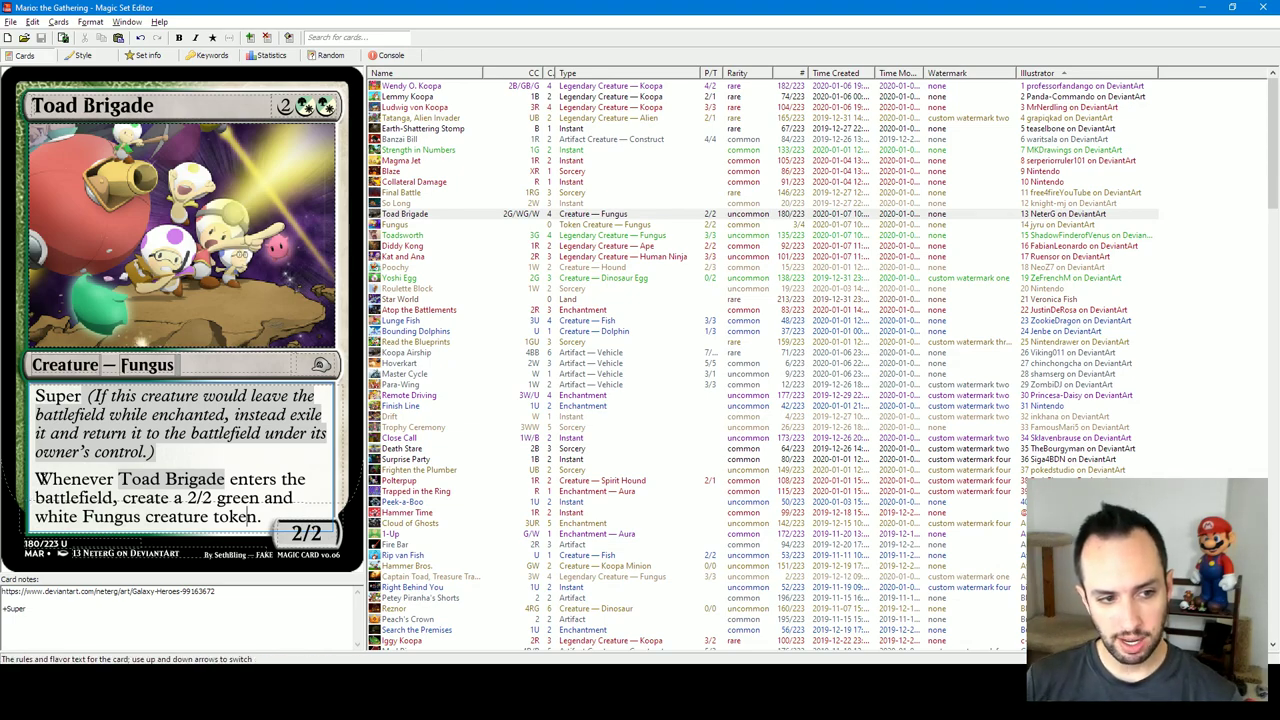
{"action": "left_click_drag", "start_coordinate": [36, 481], "coordinate": [244, 522]}
{"action": "left_click", "coordinate": [245, 518]}
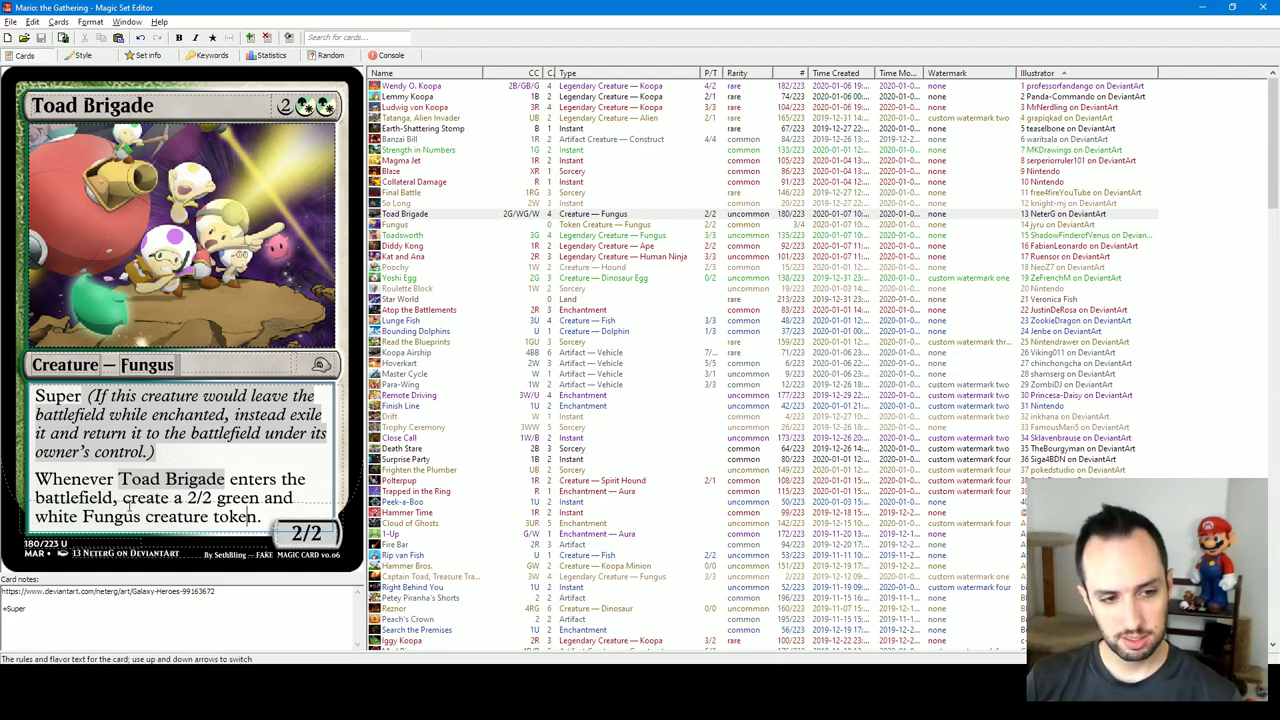
{"action": "left_click", "coordinate": [84, 480]}
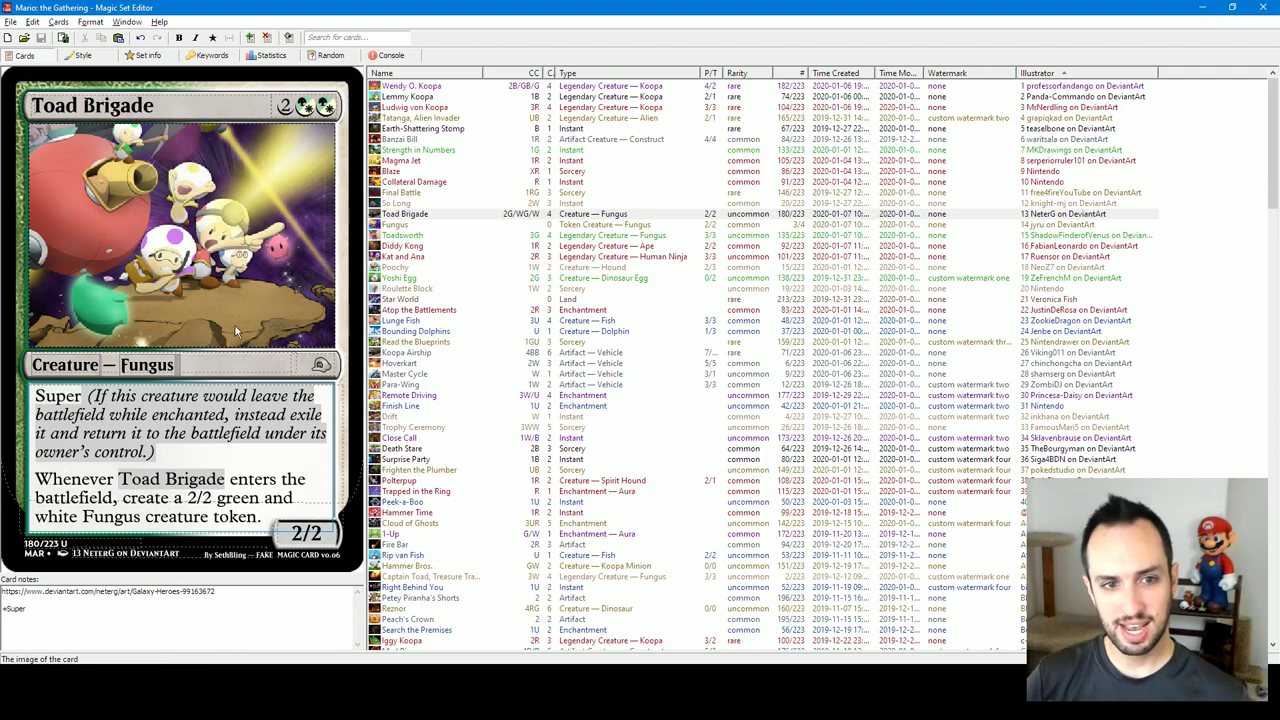
Compare the Fungus token card with the Toad Brigade card that creates it
{"action": "left_click", "coordinate": [404, 226]}
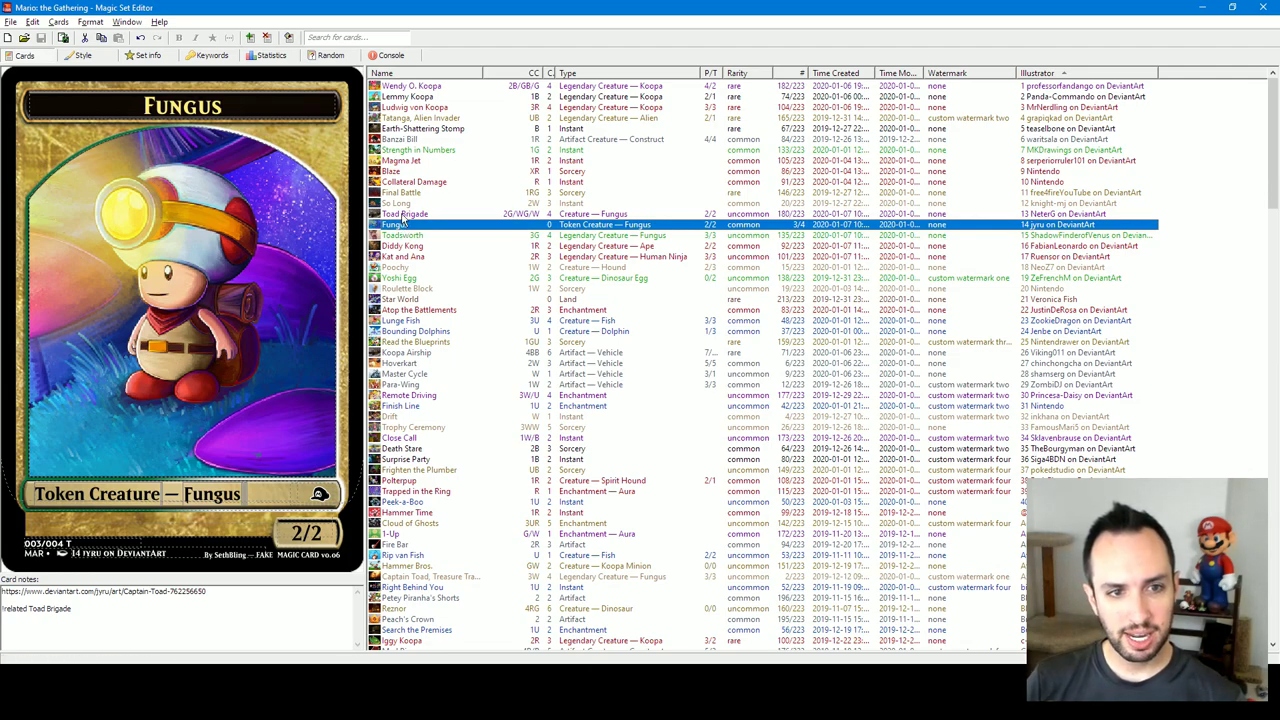
{"action": "left_click", "coordinate": [404, 214]}
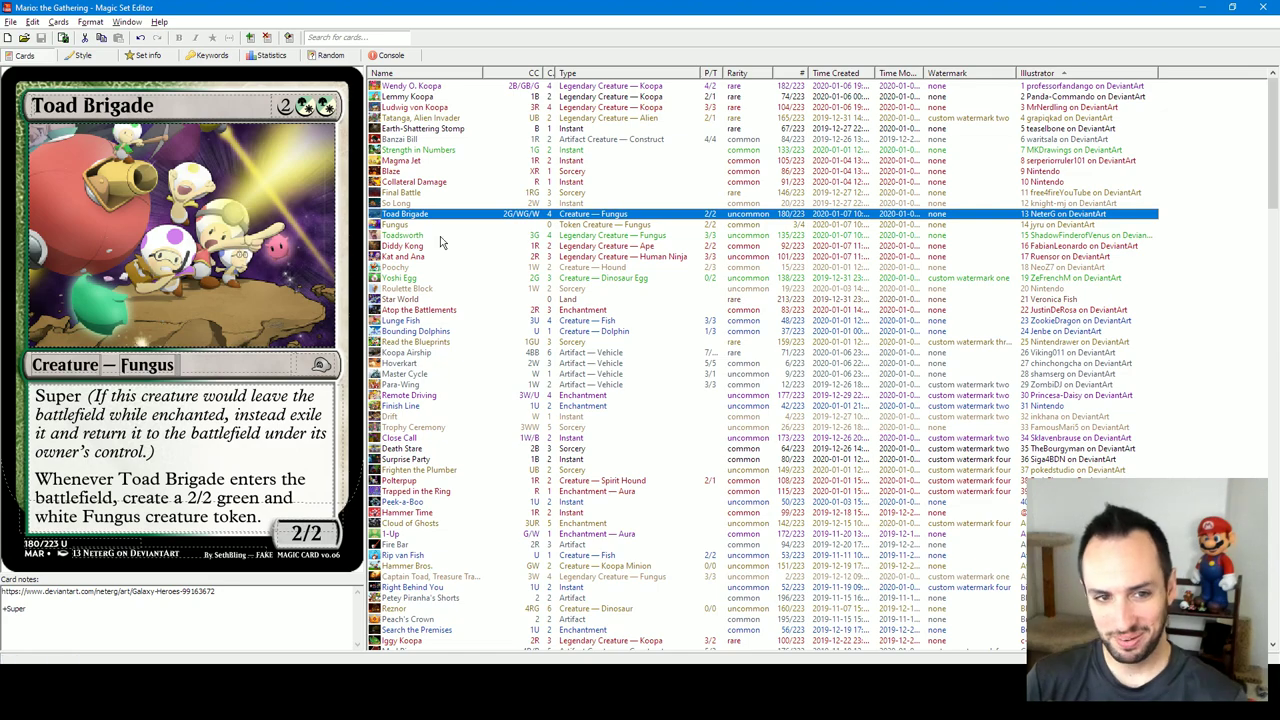
{"action": "left_click", "coordinate": [406, 226]}
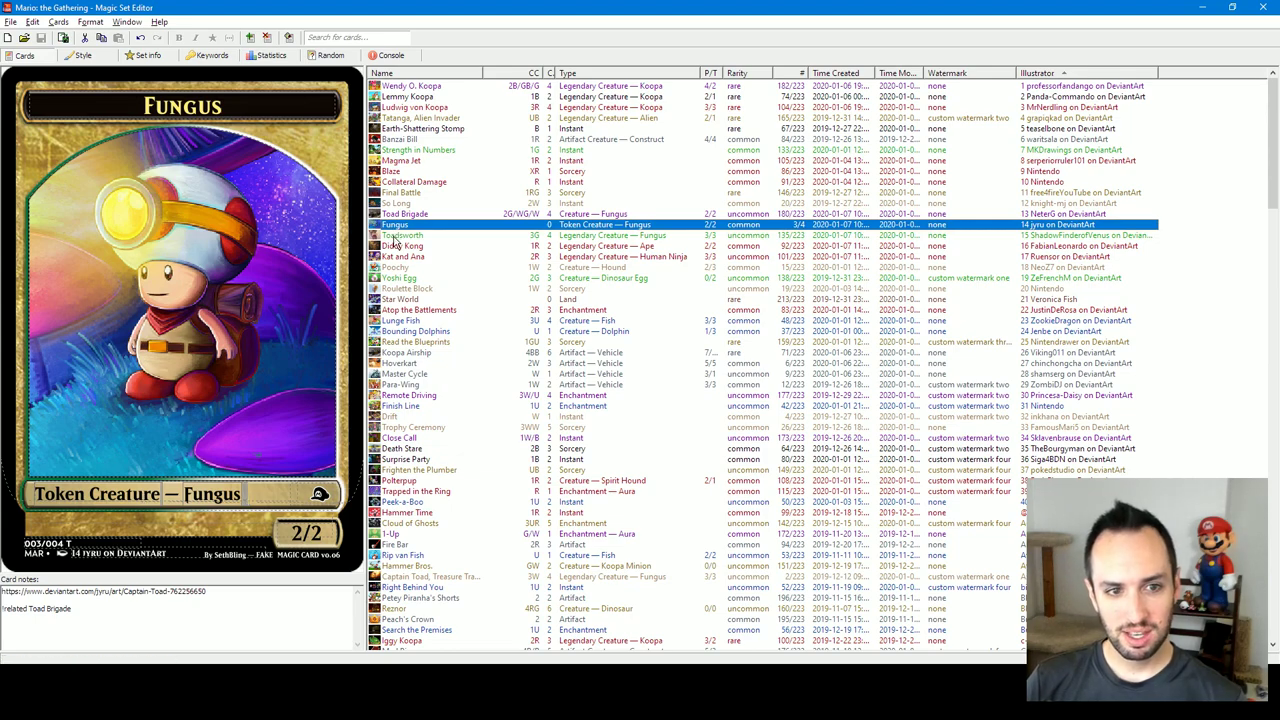
Open the Toadsworth card and examine its name, Super reminder text and ability for enchanted creatures
{"action": "left_click", "coordinate": [397, 238]}
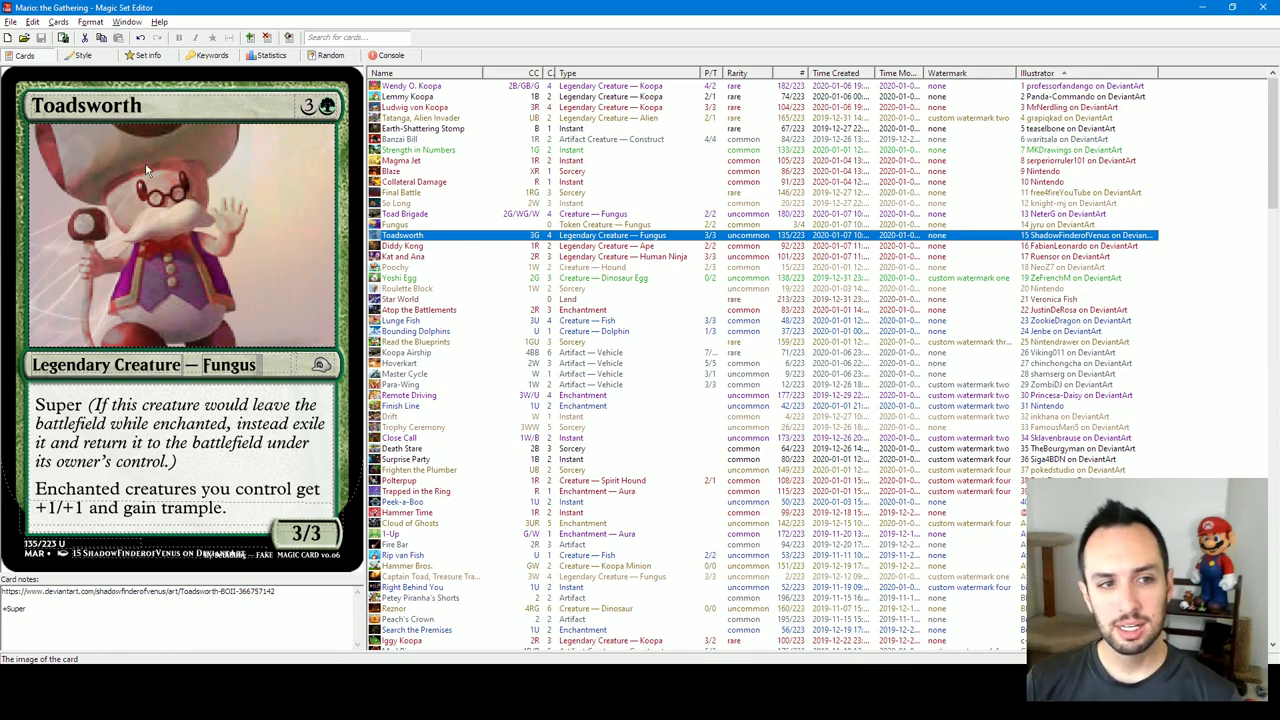
{"action": "left_click", "coordinate": [202, 463]}
{"action": "left_click", "coordinate": [202, 463]}
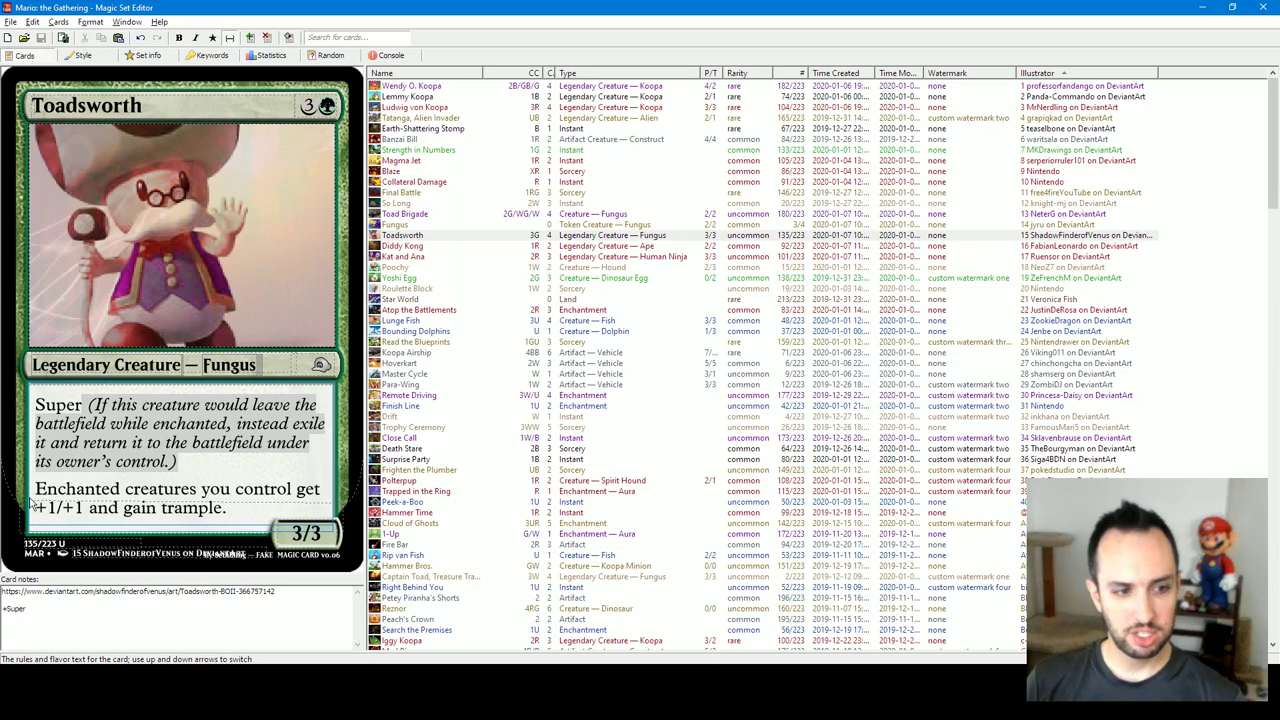
{"action": "left_click_drag", "start_coordinate": [36, 490], "coordinate": [228, 510]}
{"action": "left_click", "coordinate": [244, 509]}
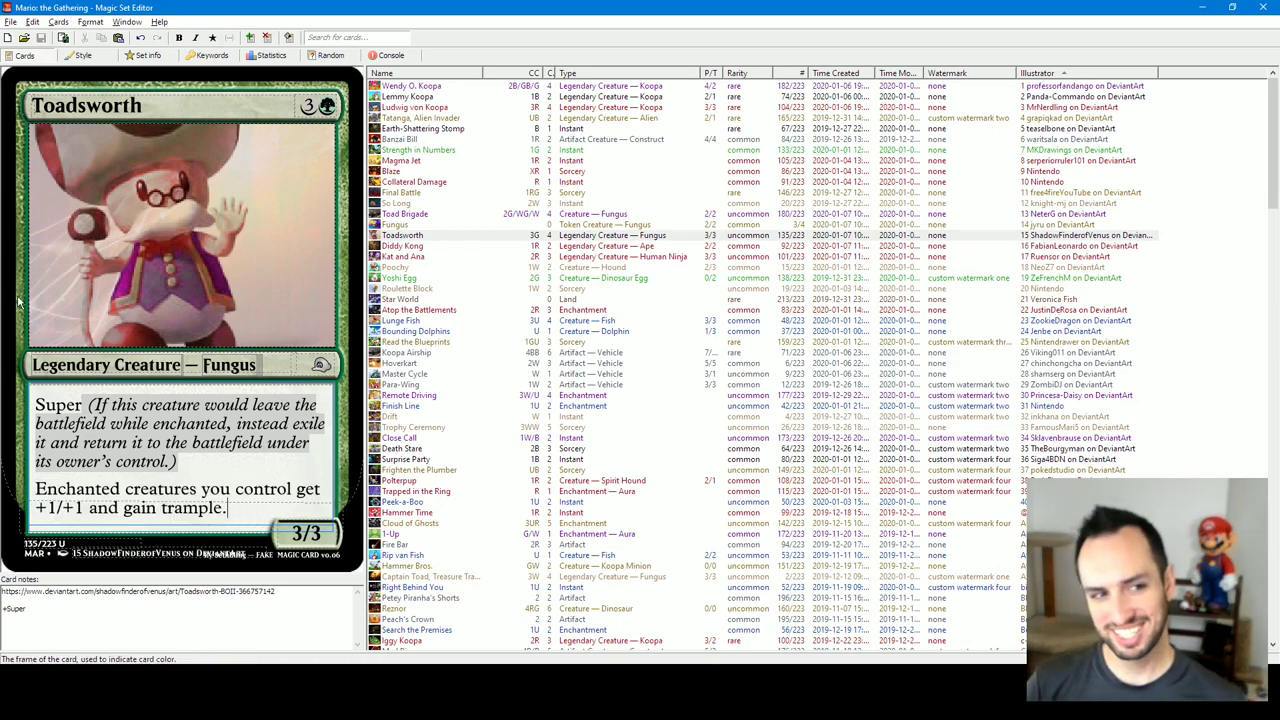
{"action": "double_click", "coordinate": [86, 105]}
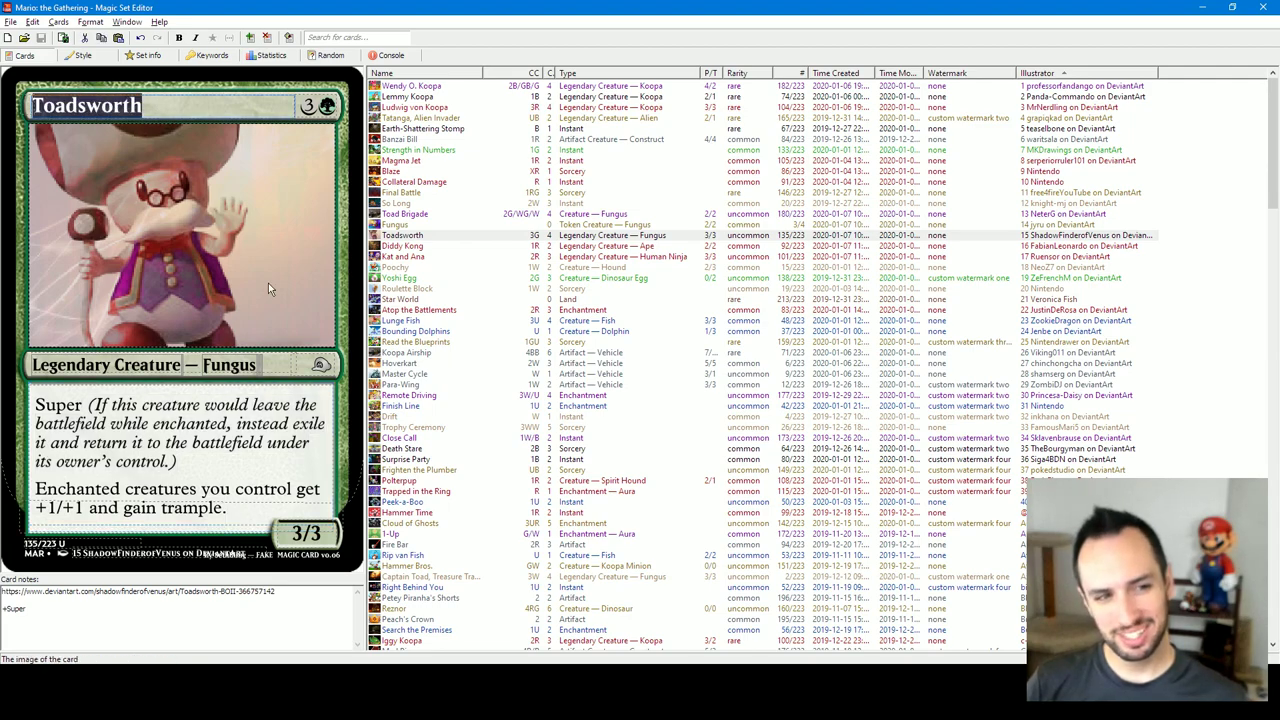
{"action": "left_click", "coordinate": [238, 488]}
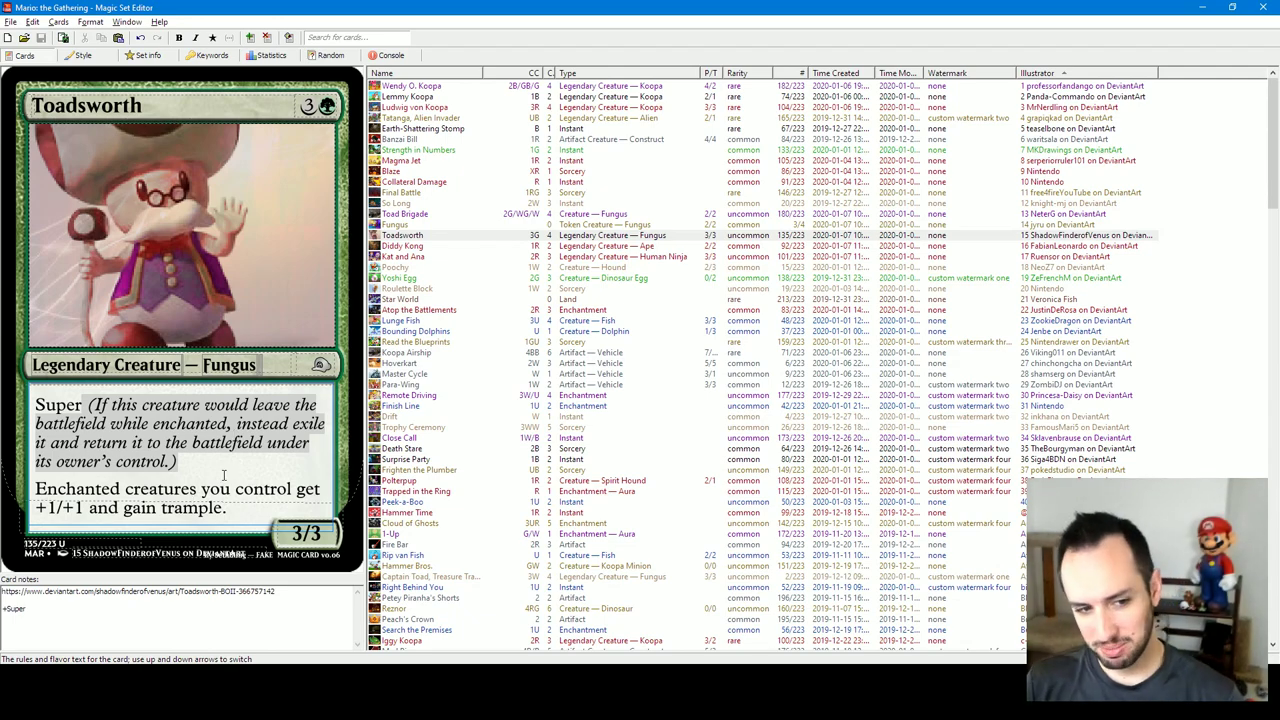
Examine how Toadsworth's +1/+1 and trample bonus for enchanted creatures works with its Super reminder text
{"action": "left_click_drag", "start_coordinate": [228, 507], "coordinate": [35, 490]}
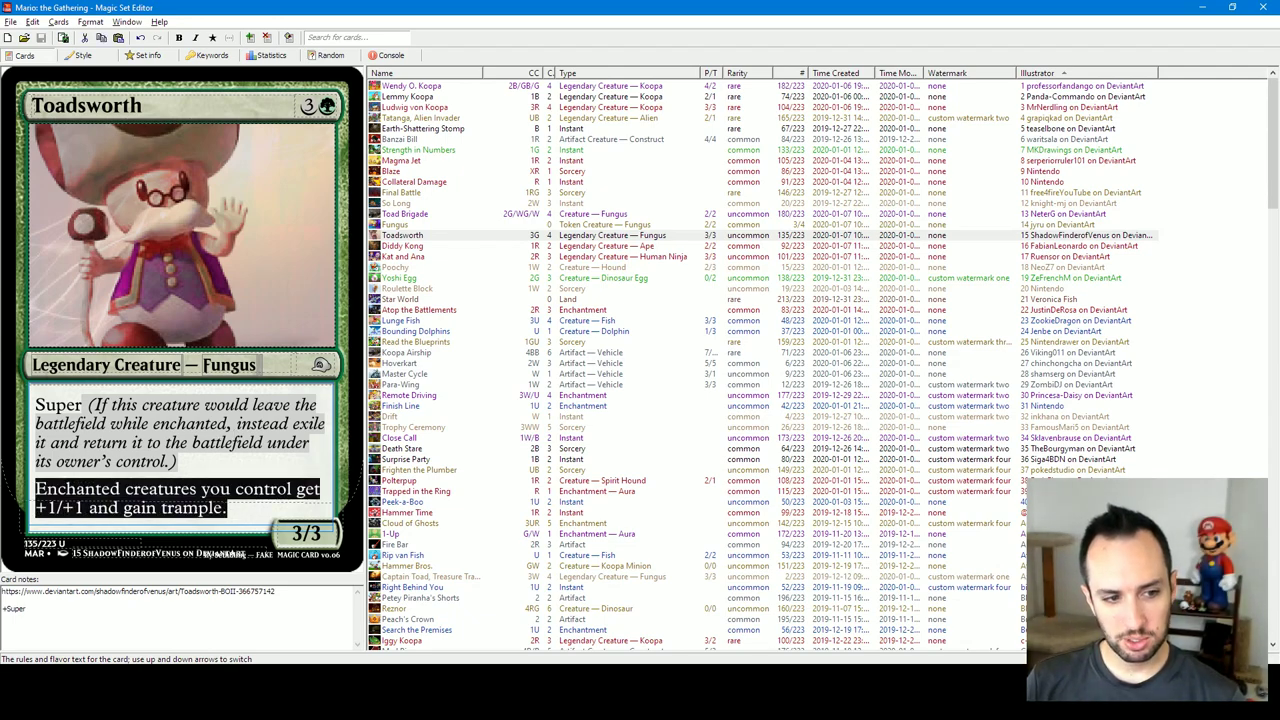
{"action": "left_click", "coordinate": [222, 507]}
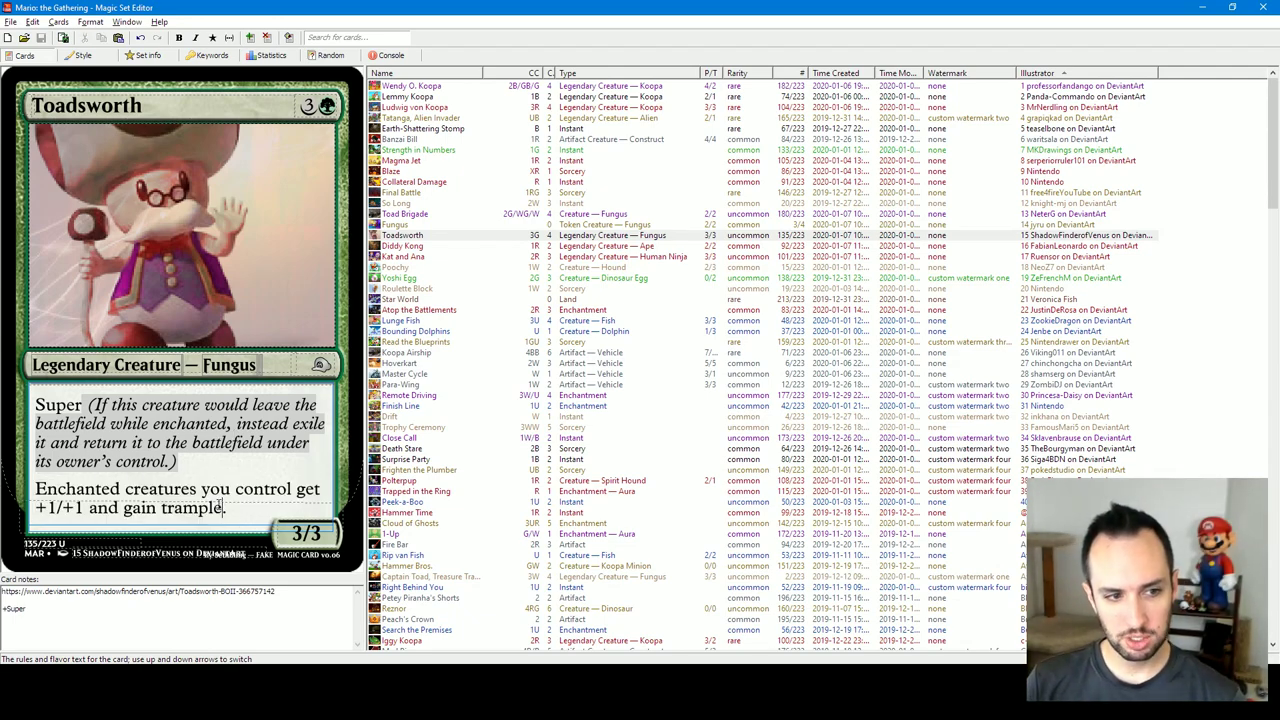
{"action": "left_click_drag", "start_coordinate": [217, 458], "coordinate": [2, 396]}
{"action": "left_click", "coordinate": [214, 458]}
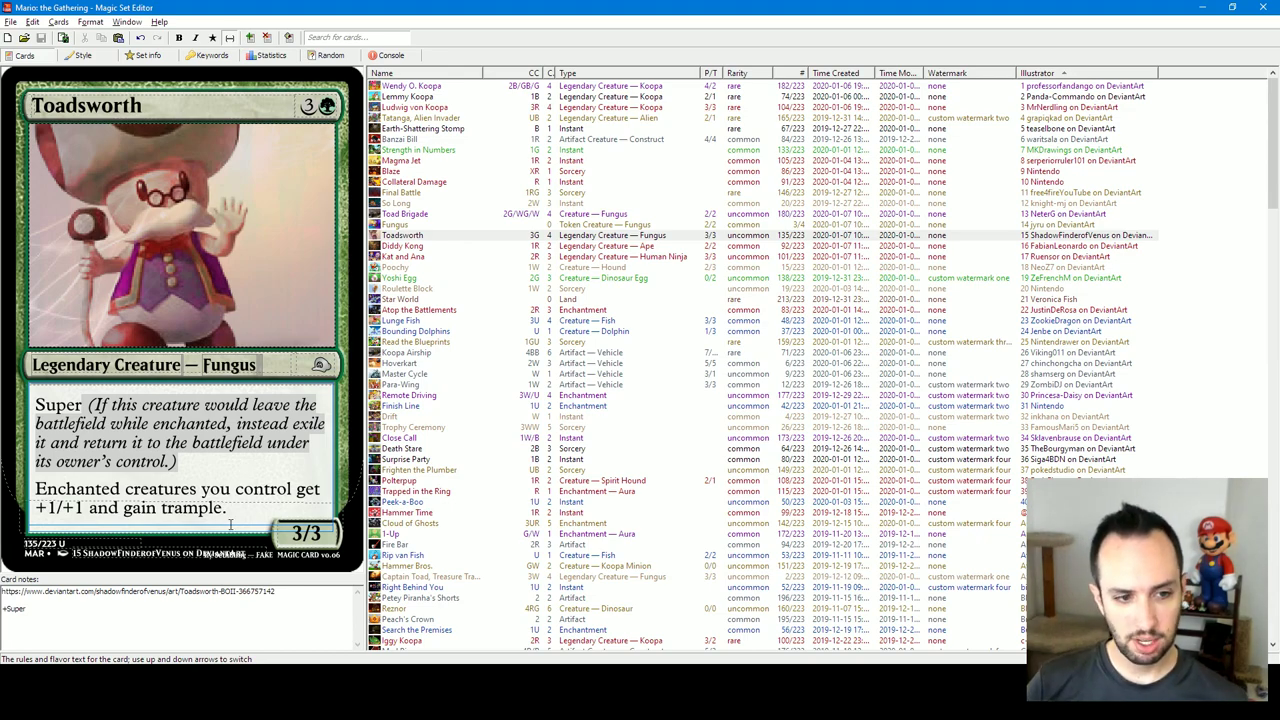
{"action": "left_click_drag", "start_coordinate": [230, 524], "coordinate": [38, 510]}
{"action": "left_click", "coordinate": [229, 489]}
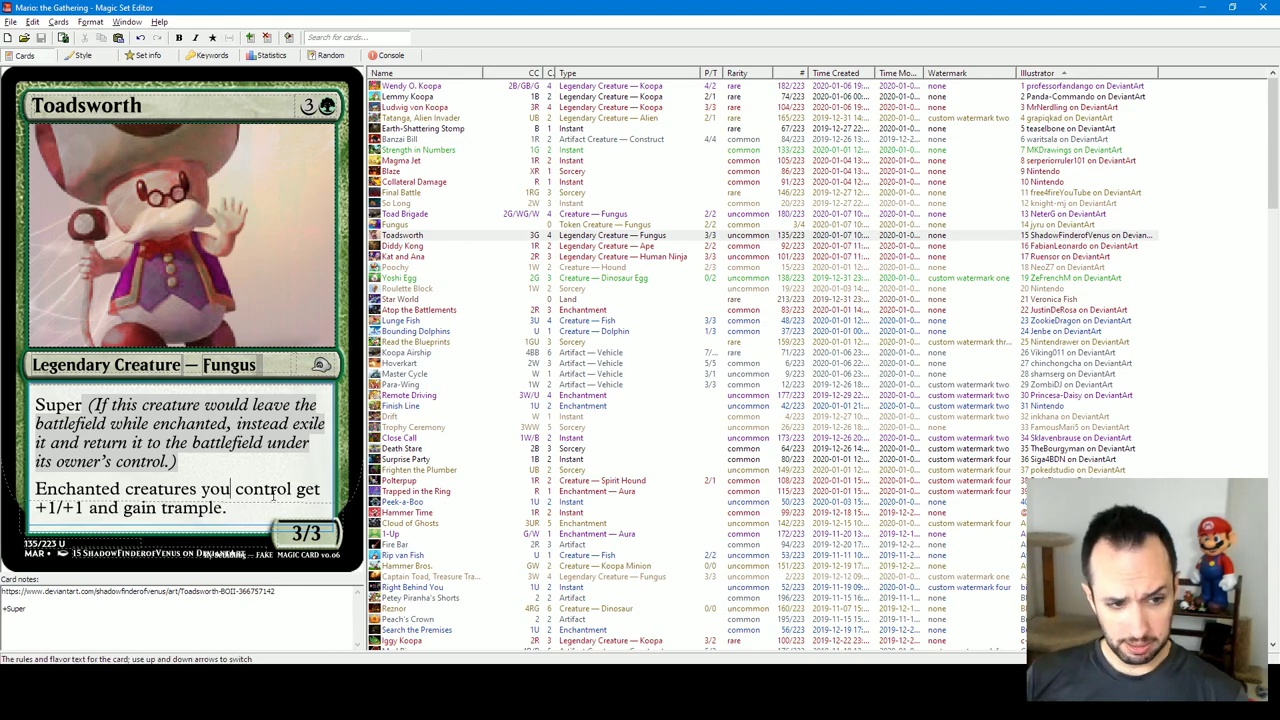
{"action": "left_click_drag", "start_coordinate": [227, 508], "coordinate": [163, 510]}
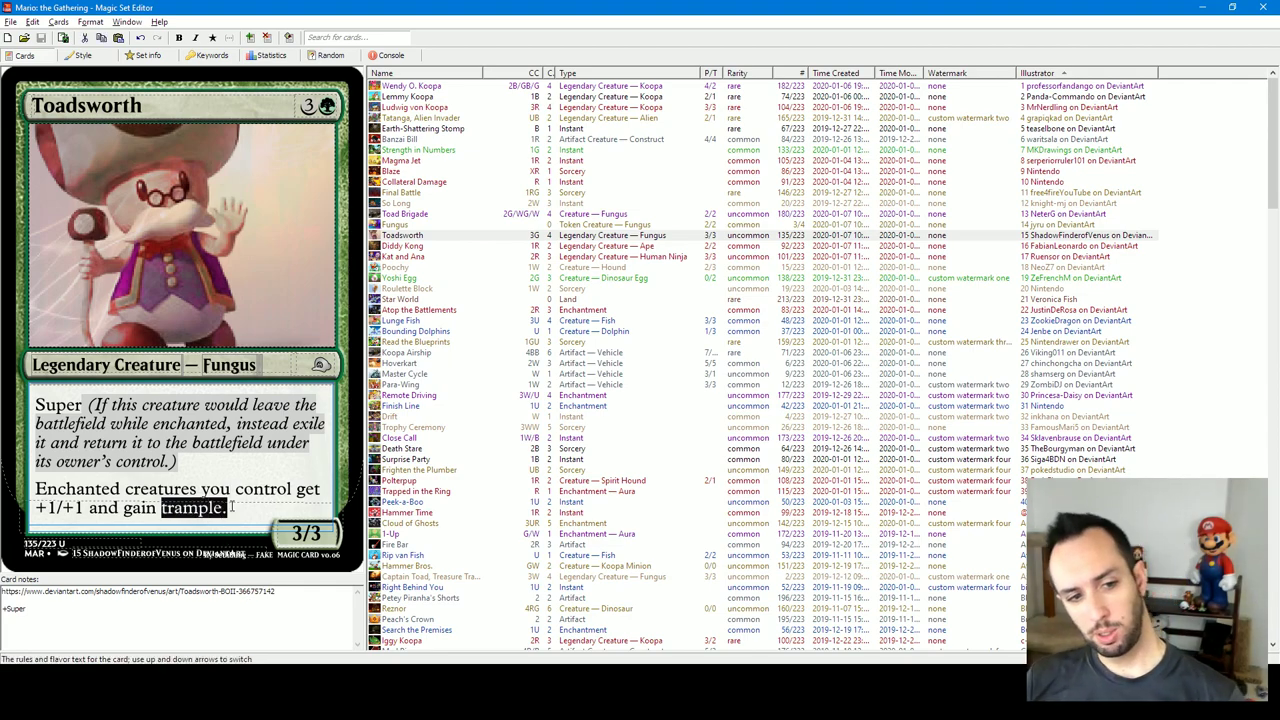
{"action": "left_click", "coordinate": [244, 510]}
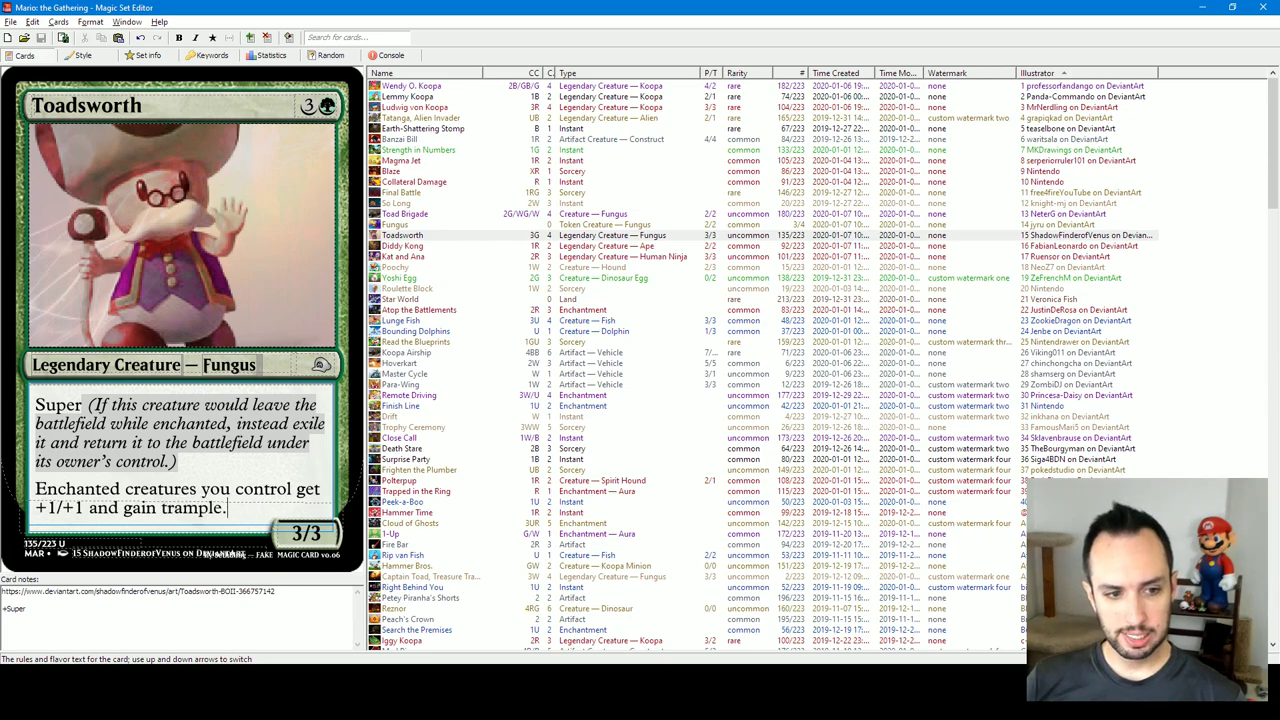
Open the Diddy Kong card and examine its Super keyword and reminder text
{"action": "left_click", "coordinate": [400, 246]}
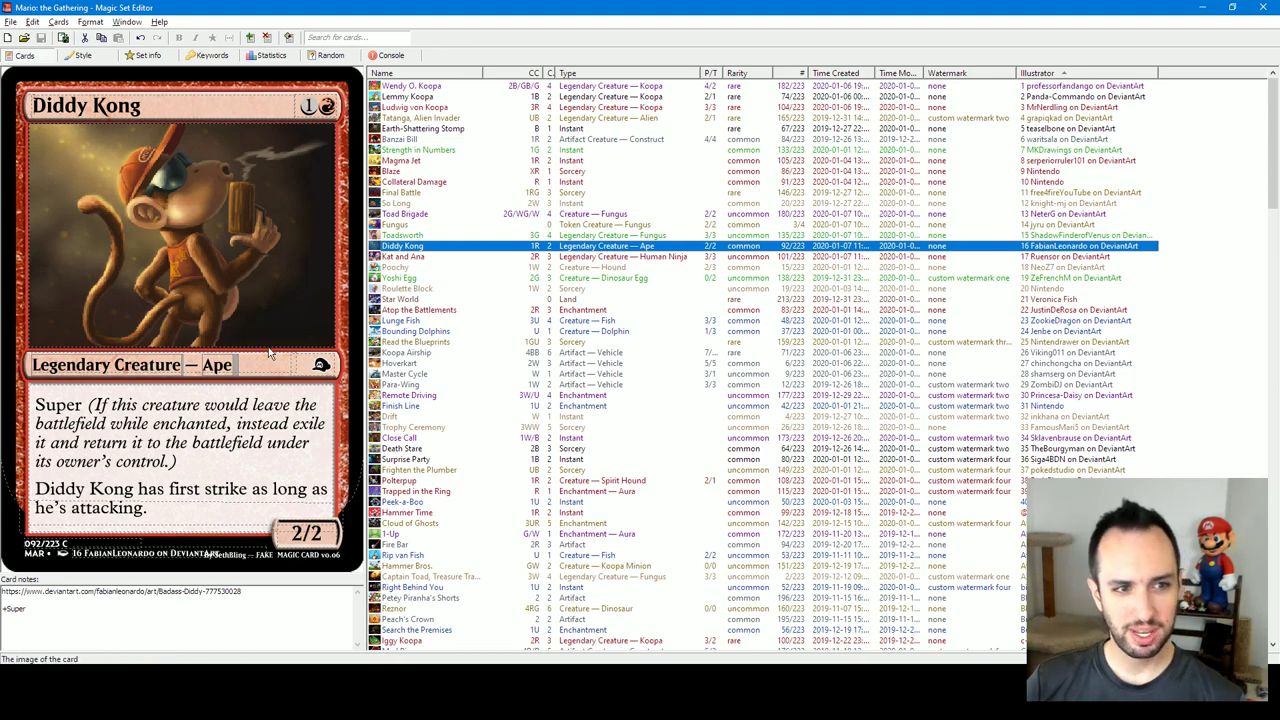
{"action": "left_click", "coordinate": [96, 426]}
{"action": "key", "text": "shift+Right"}
{"action": "key", "text": "shift+Right"}
{"action": "key", "text": "shift+Right"}
{"action": "key", "text": "shift+Right"}
{"action": "key", "text": "shift+Right"}
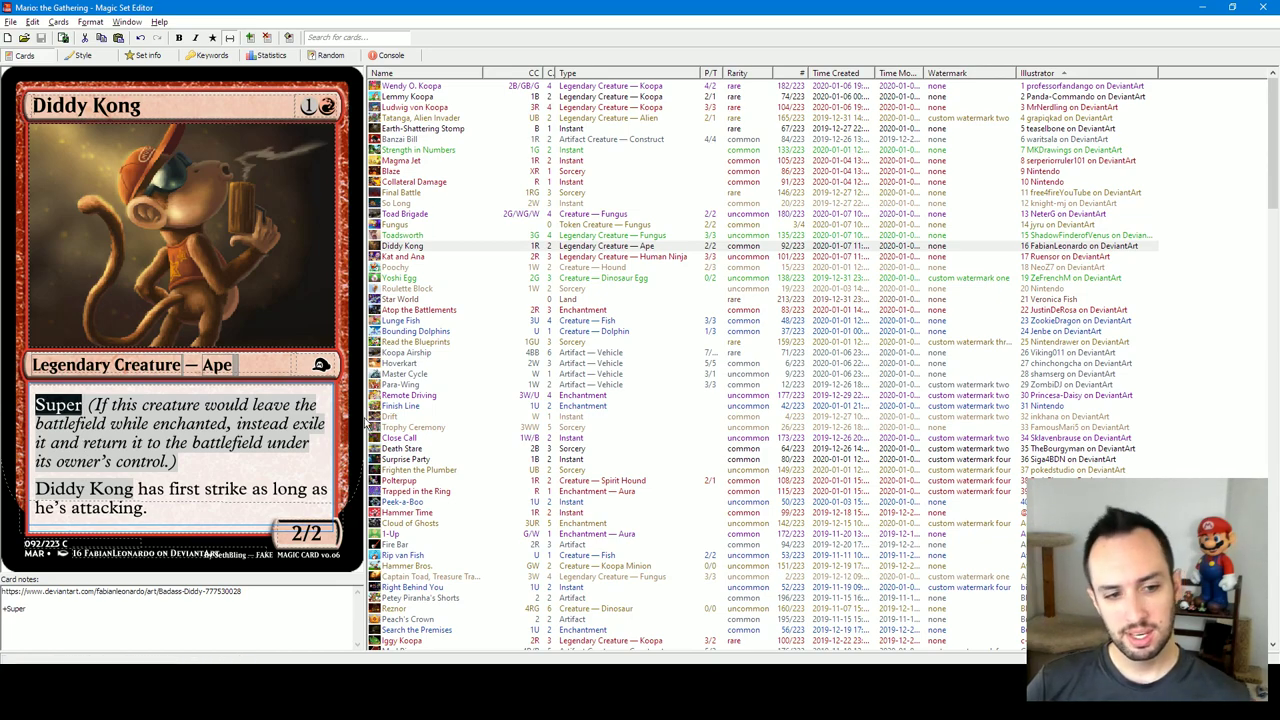
{"action": "left_click", "coordinate": [182, 466]}
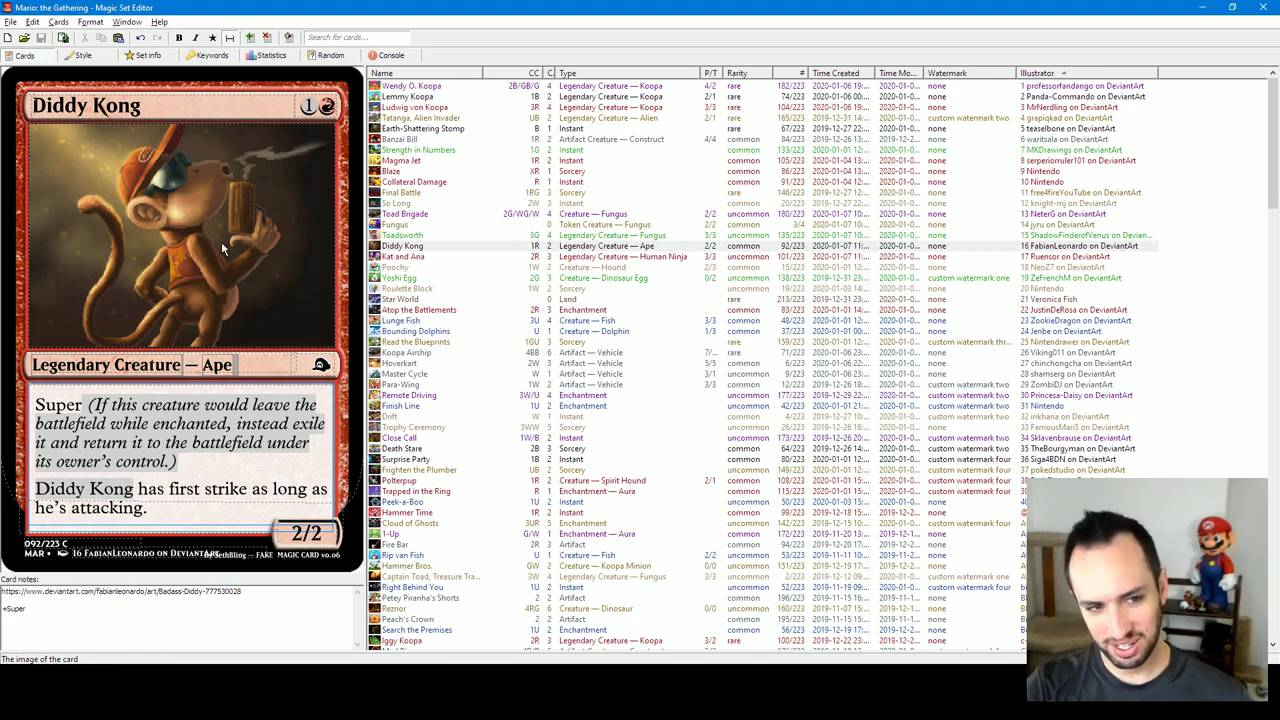
Examine Diddy Kong's first strike ability and toughness together with its Super reminder text
{"action": "left_click_drag", "start_coordinate": [152, 508], "coordinate": [3, 497]}
{"action": "left_click", "coordinate": [306, 532]}
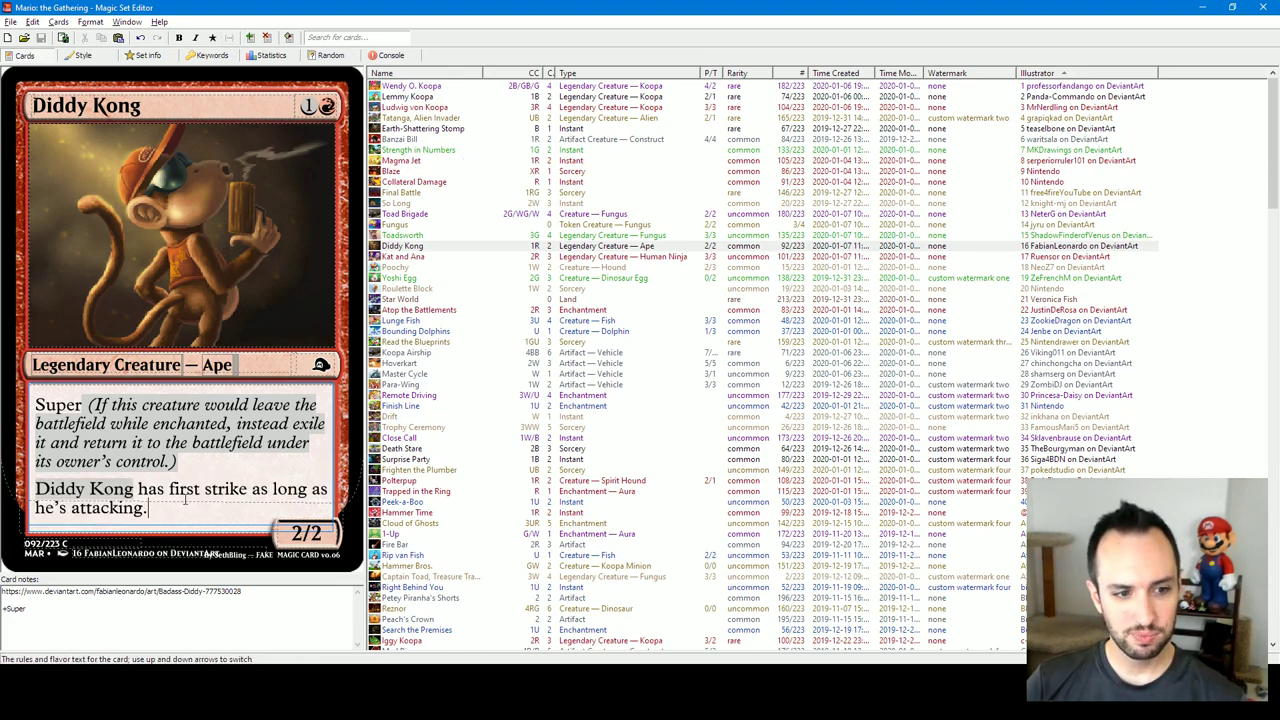
{"action": "key", "text": "shift+Right"}
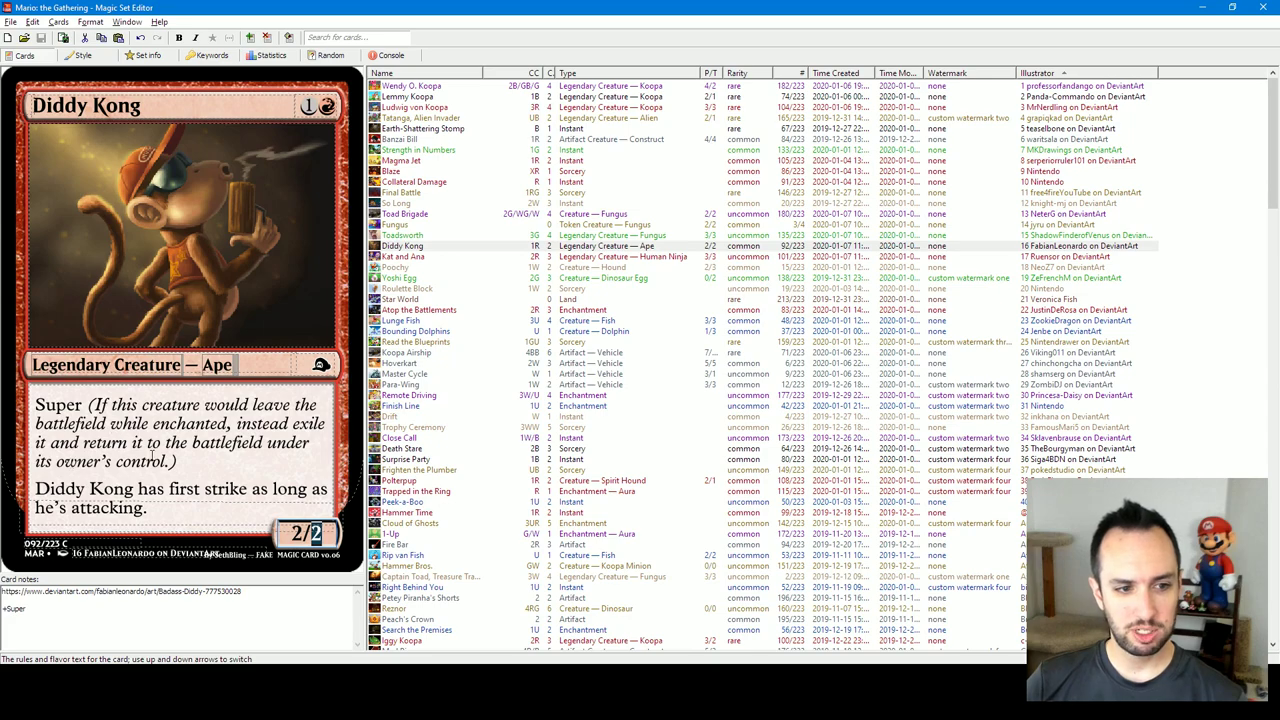
{"action": "left_click", "coordinate": [170, 492]}
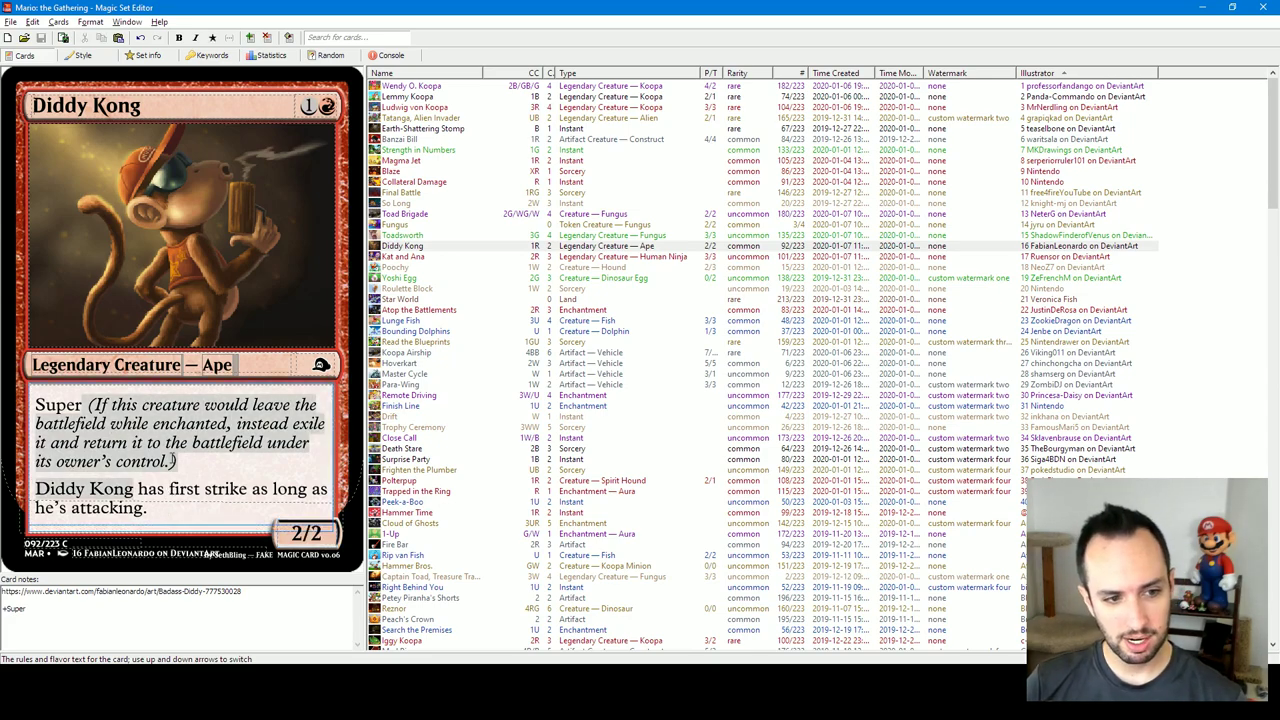
{"action": "key", "text": "shift+Up"}
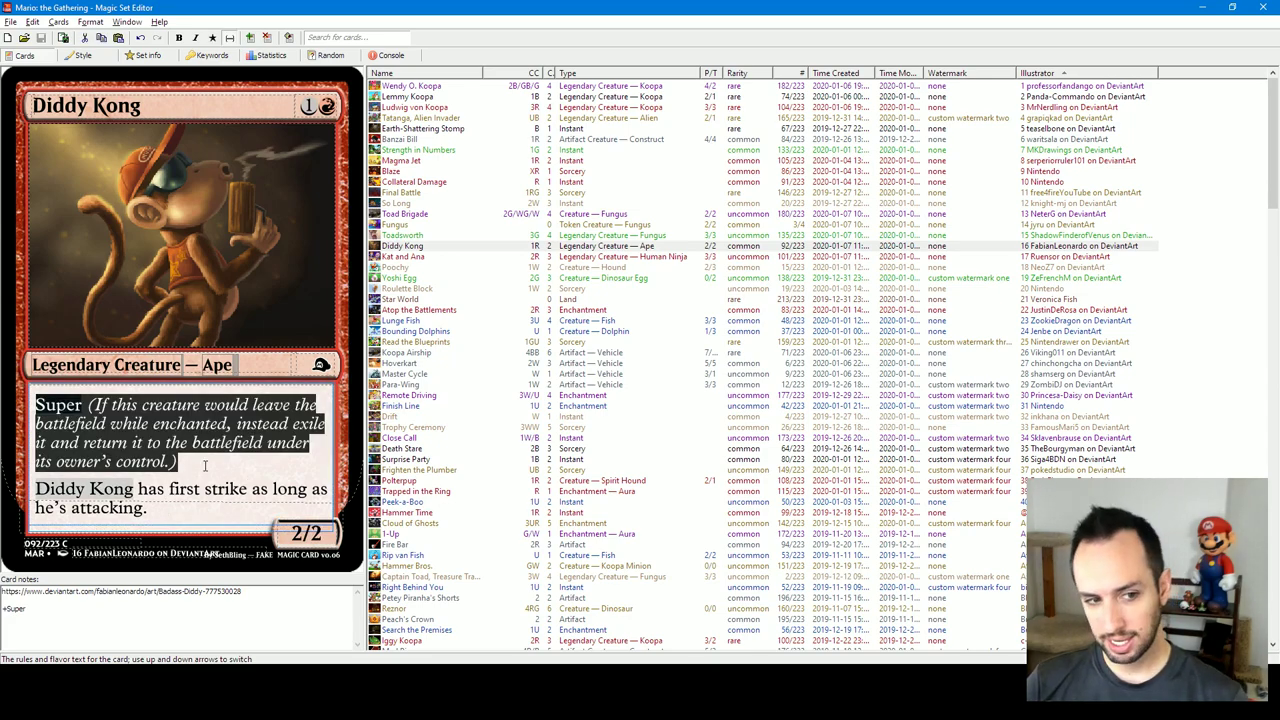
{"action": "key", "text": "shift+Down"}
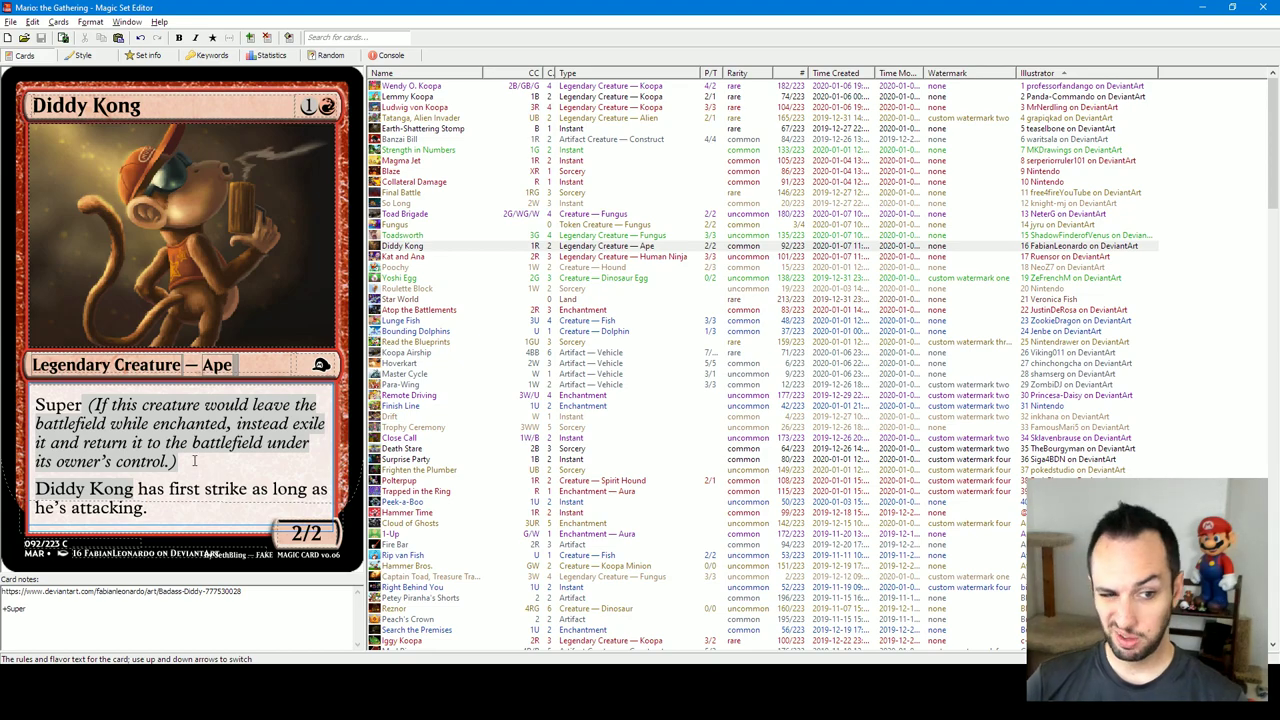
{"action": "key", "text": "Up"}
{"action": "key", "text": "Up"}
{"action": "left_click_drag", "start_coordinate": [170, 488], "coordinate": [247, 488]}
{"action": "left_click", "coordinate": [147, 510]}
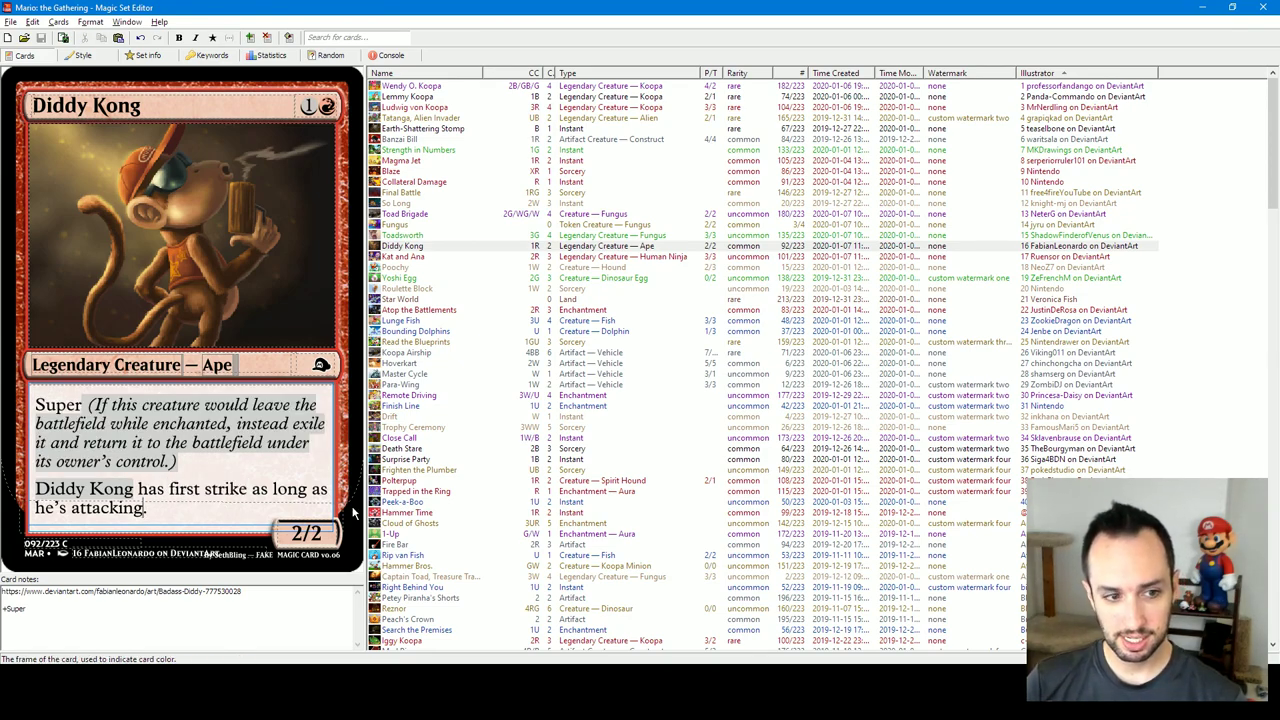
Open the Kat and Ana card and examine its Super keyword and reminder text
{"action": "left_click", "coordinate": [403, 257]}
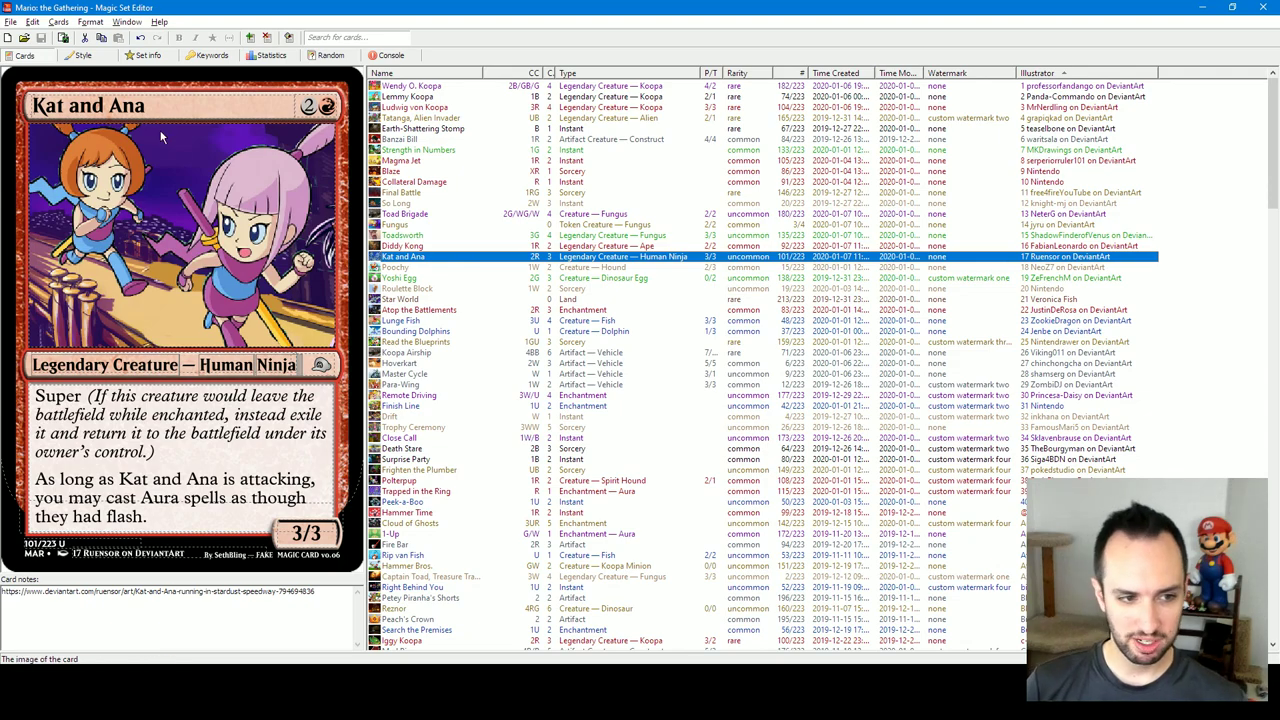
{"action": "left_click", "coordinate": [48, 389]}
{"action": "double_click", "coordinate": [48, 389]}
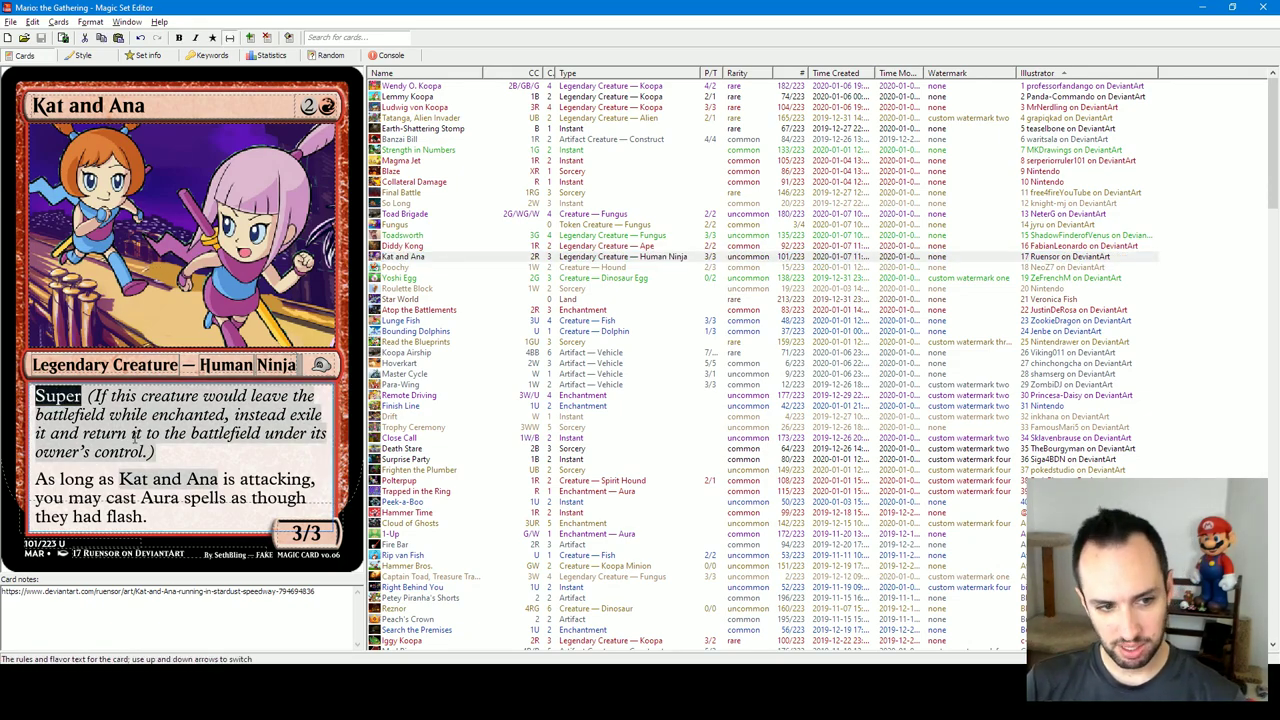
{"action": "left_click", "coordinate": [173, 456]}
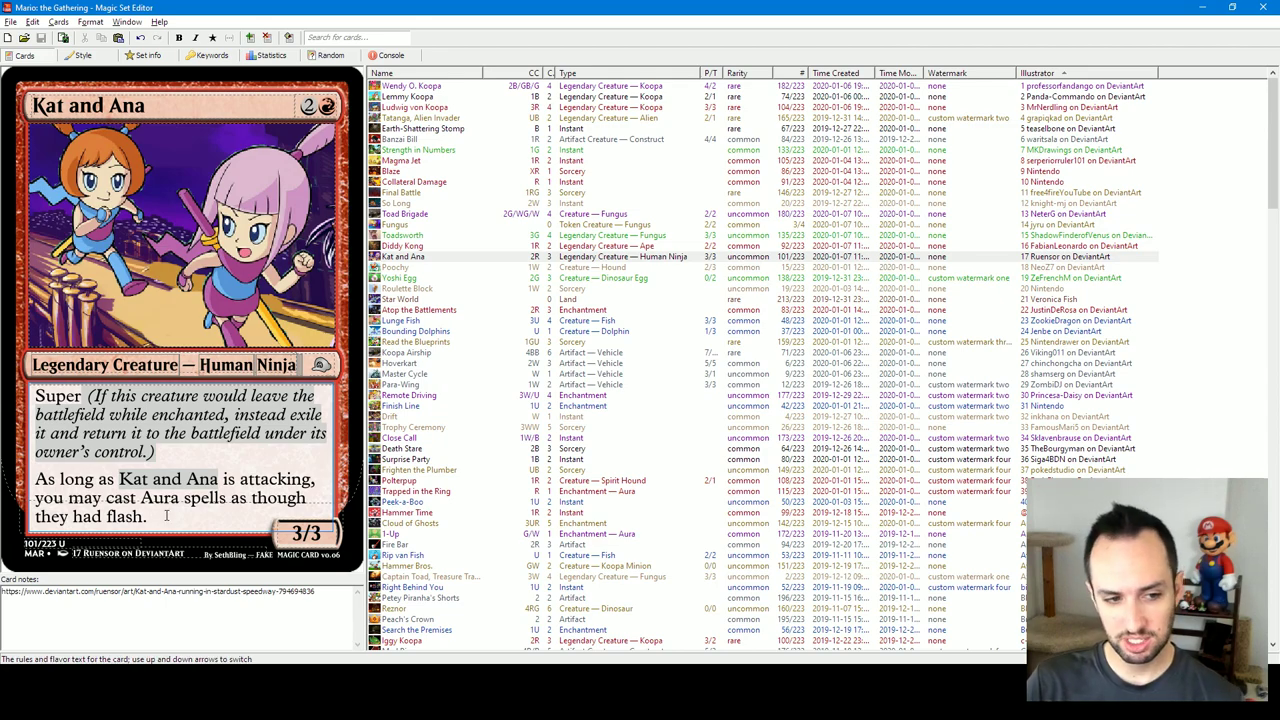
Examine Kat and Ana's ability to cast Aura spells as though they had flash while attacking
{"action": "left_click_drag", "start_coordinate": [166, 515], "coordinate": [14, 483]}
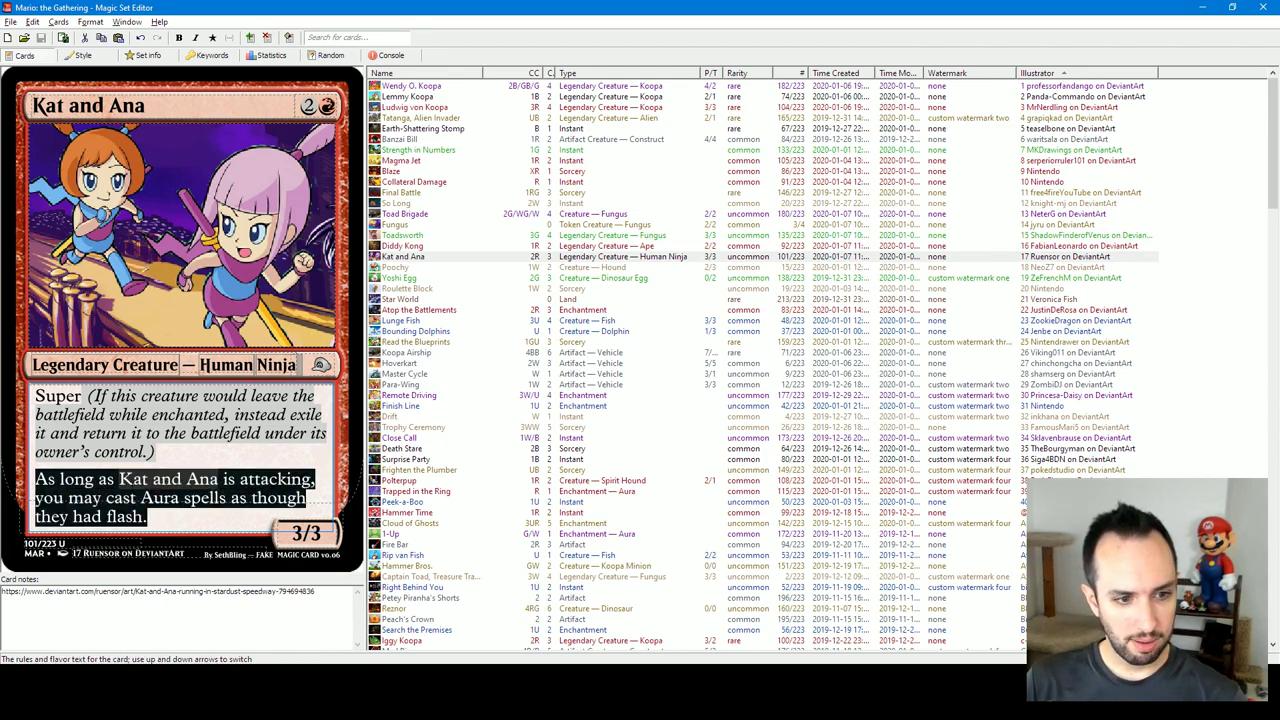
{"action": "left_click", "coordinate": [205, 511]}
{"action": "triple_click", "coordinate": [160, 516]}
{"action": "left_click", "coordinate": [150, 516]}
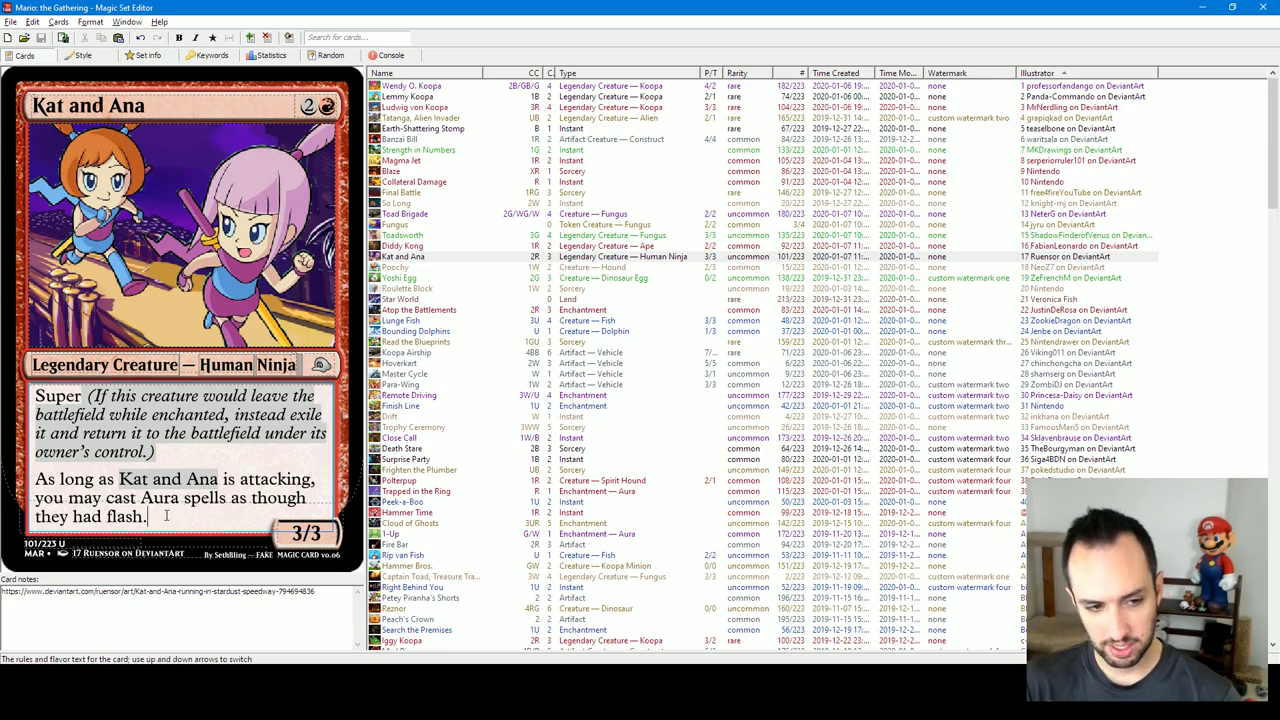
{"action": "left_click_drag", "start_coordinate": [166, 516], "coordinate": [36, 479]}
{"action": "left_click", "coordinate": [103, 497]}
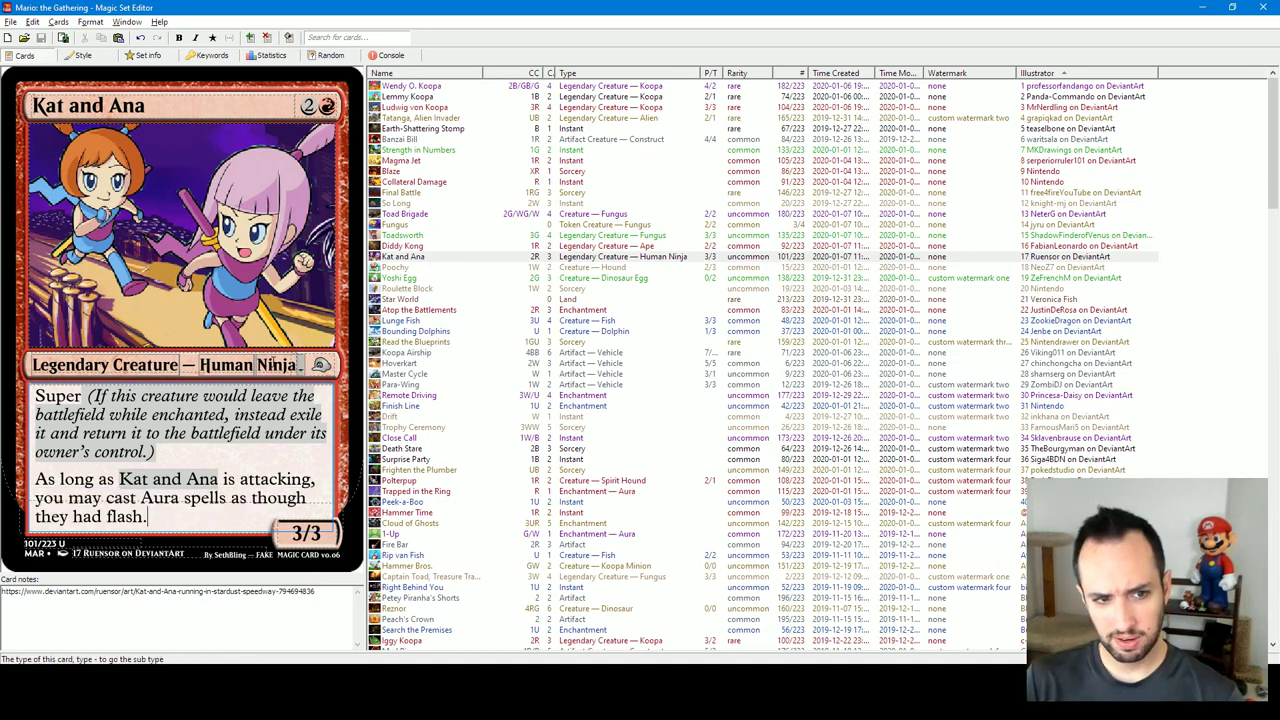
Examine Kat and Ana's Ninja subtype together with the attacking ability that gives Aura spells flash
{"action": "left_click", "coordinate": [264, 365]}
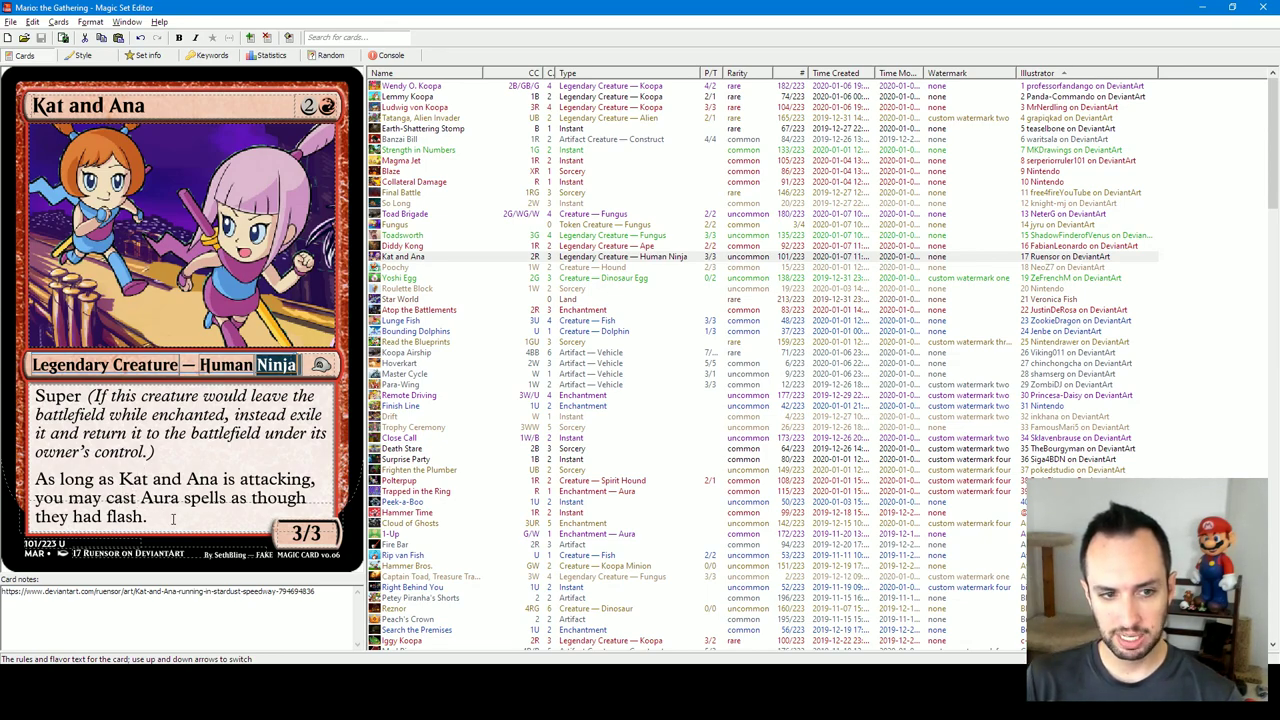
{"action": "left_click_drag", "start_coordinate": [173, 519], "coordinate": [14, 488]}
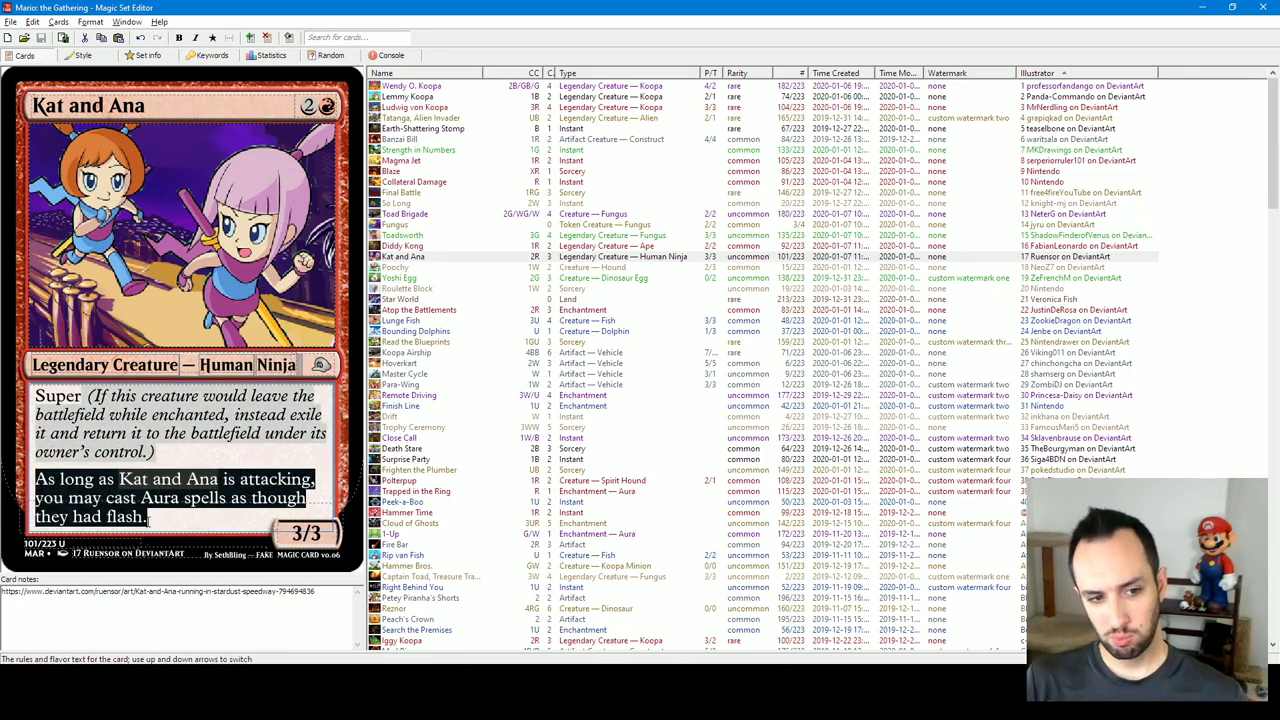
{"action": "left_click", "coordinate": [154, 518]}
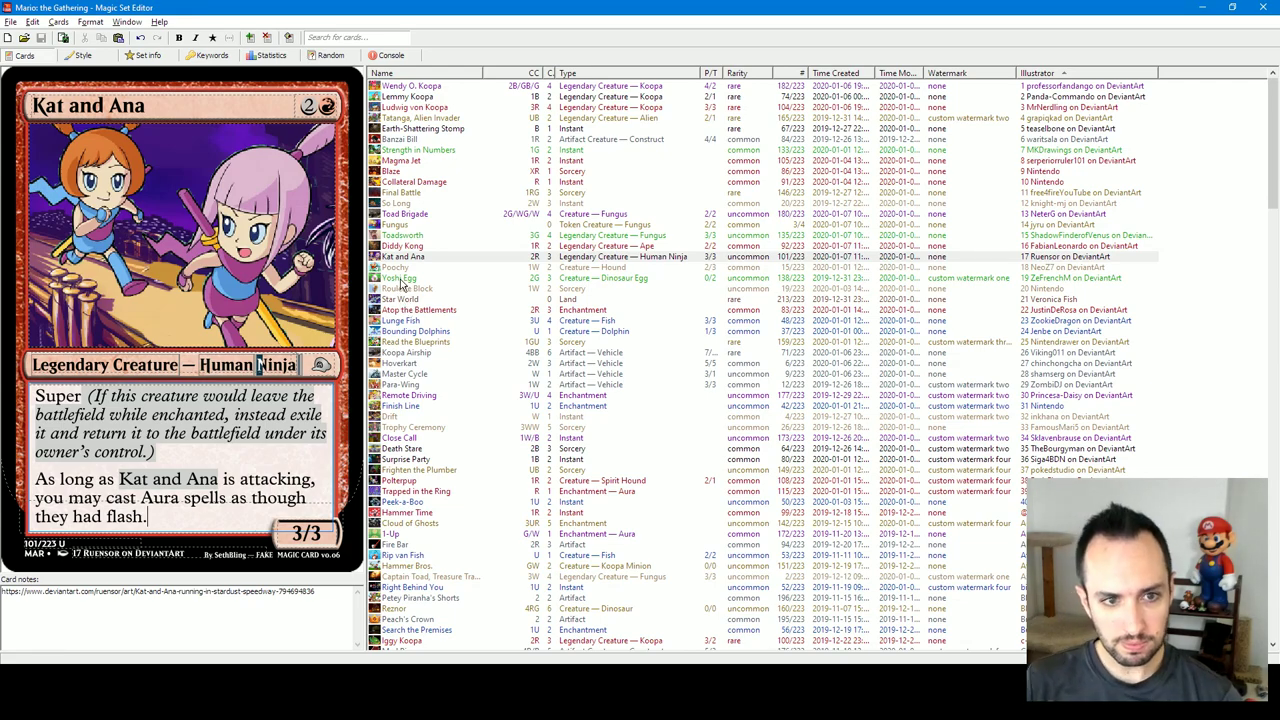
Open the Poochy card and examine its sacrifice ability that makes a target creature indestructible
{"action": "left_click", "coordinate": [399, 268]}
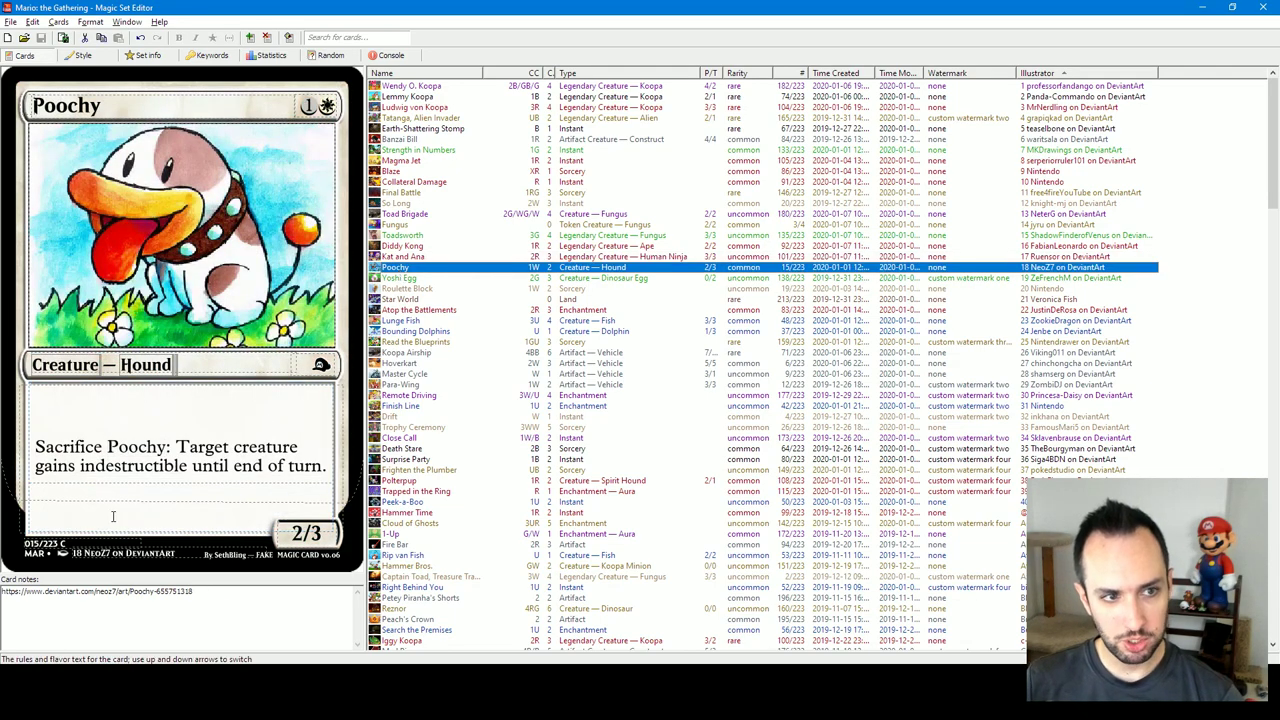
{"action": "left_click", "coordinate": [74, 478]}
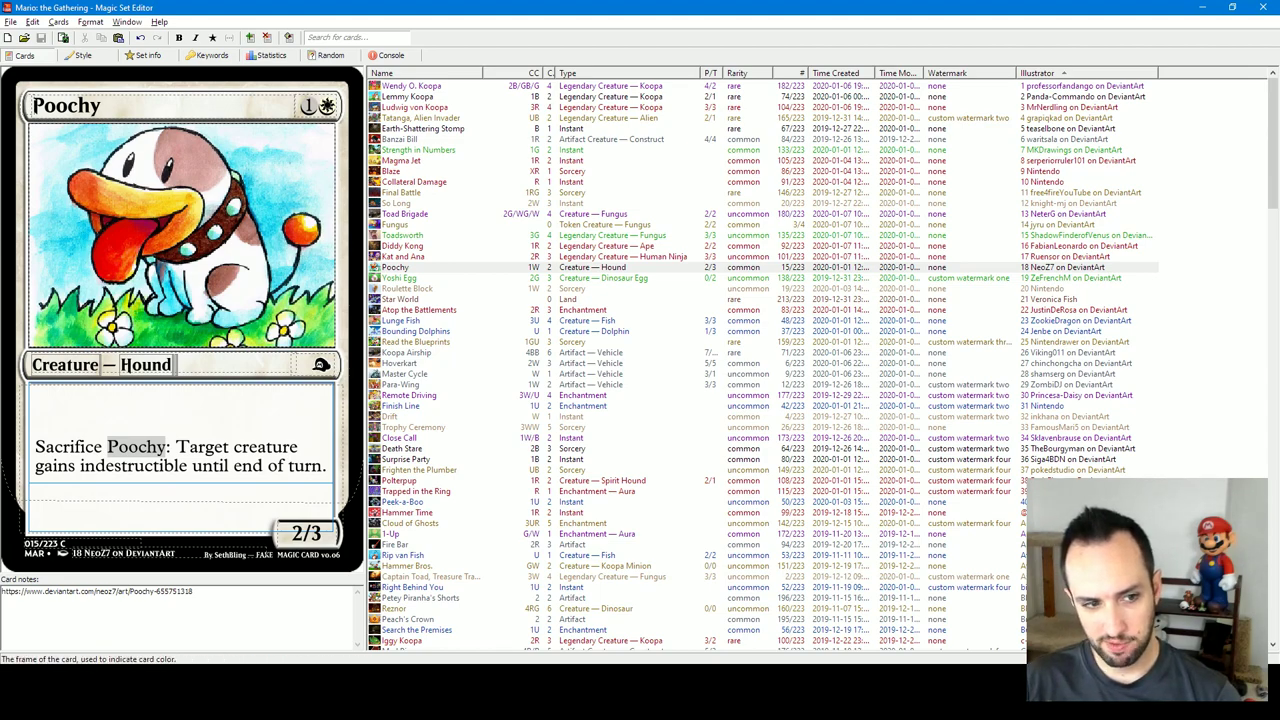
{"action": "left_click_drag", "start_coordinate": [33, 444], "coordinate": [298, 506]}
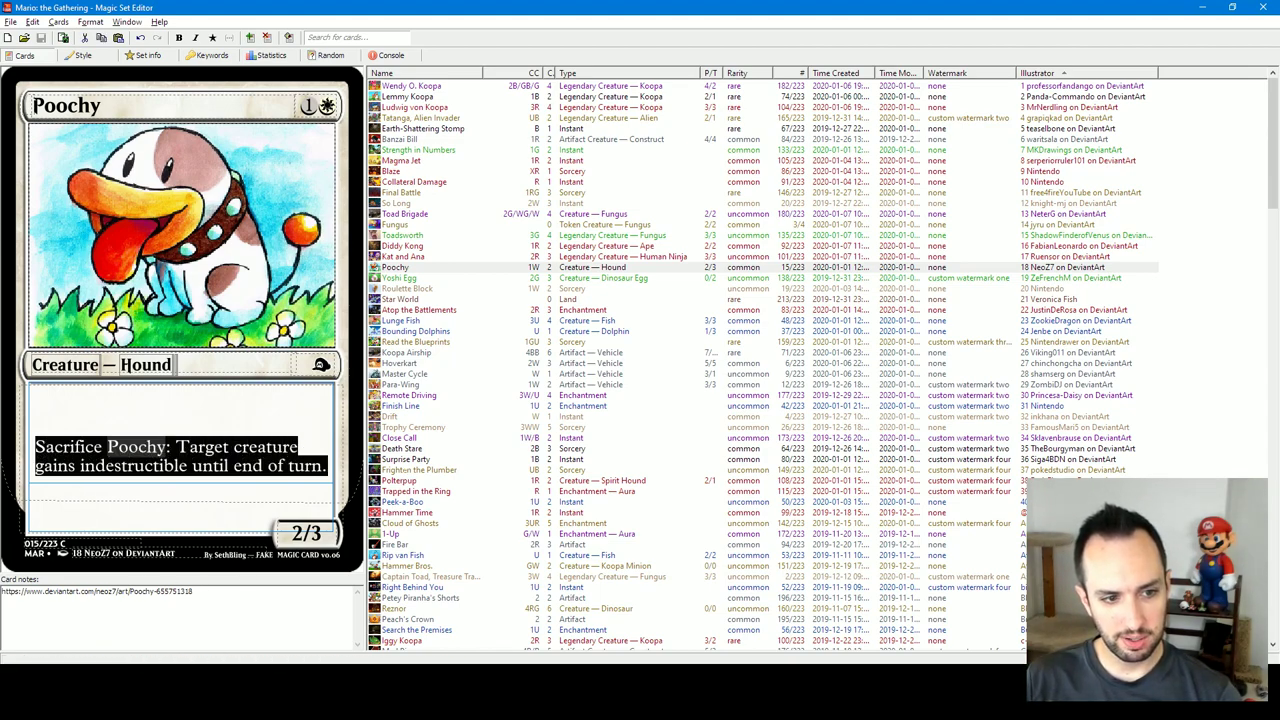
{"action": "left_click", "coordinate": [273, 495]}
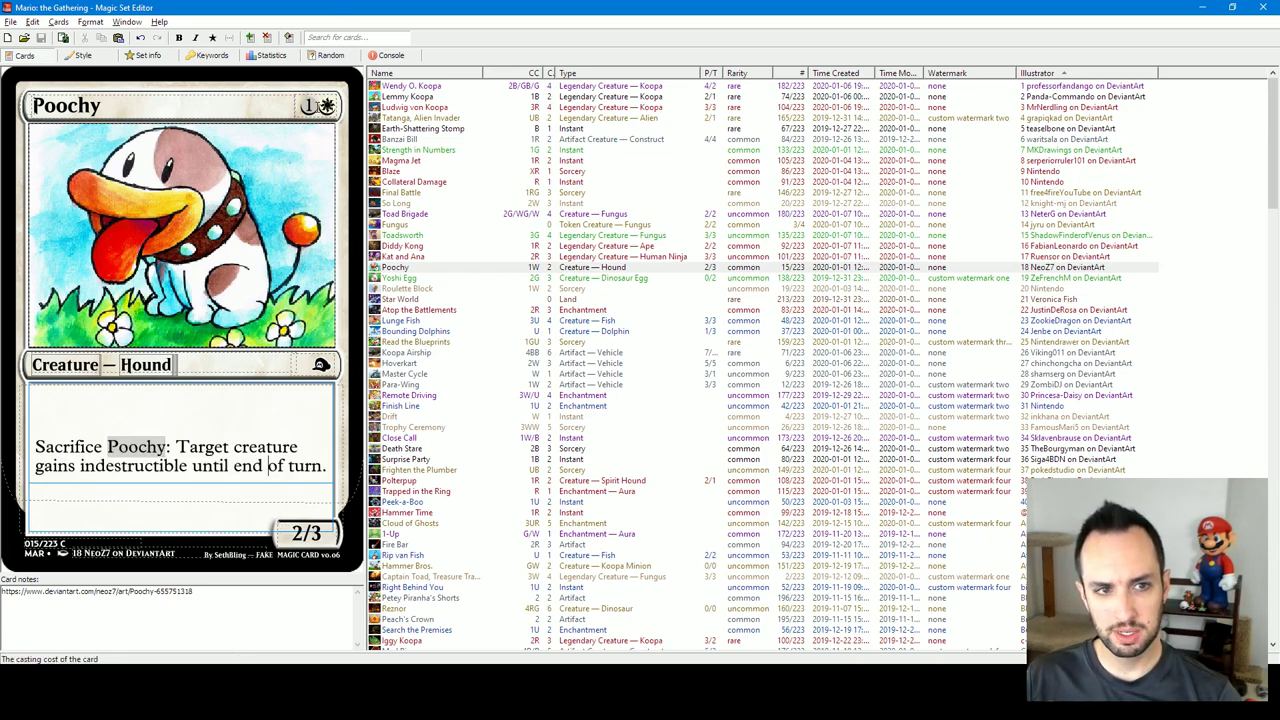
Examine Poochy's mana cost and power/toughness alongside its rules text
{"action": "left_click", "coordinate": [316, 106]}
{"action": "left_click", "coordinate": [268, 447]}
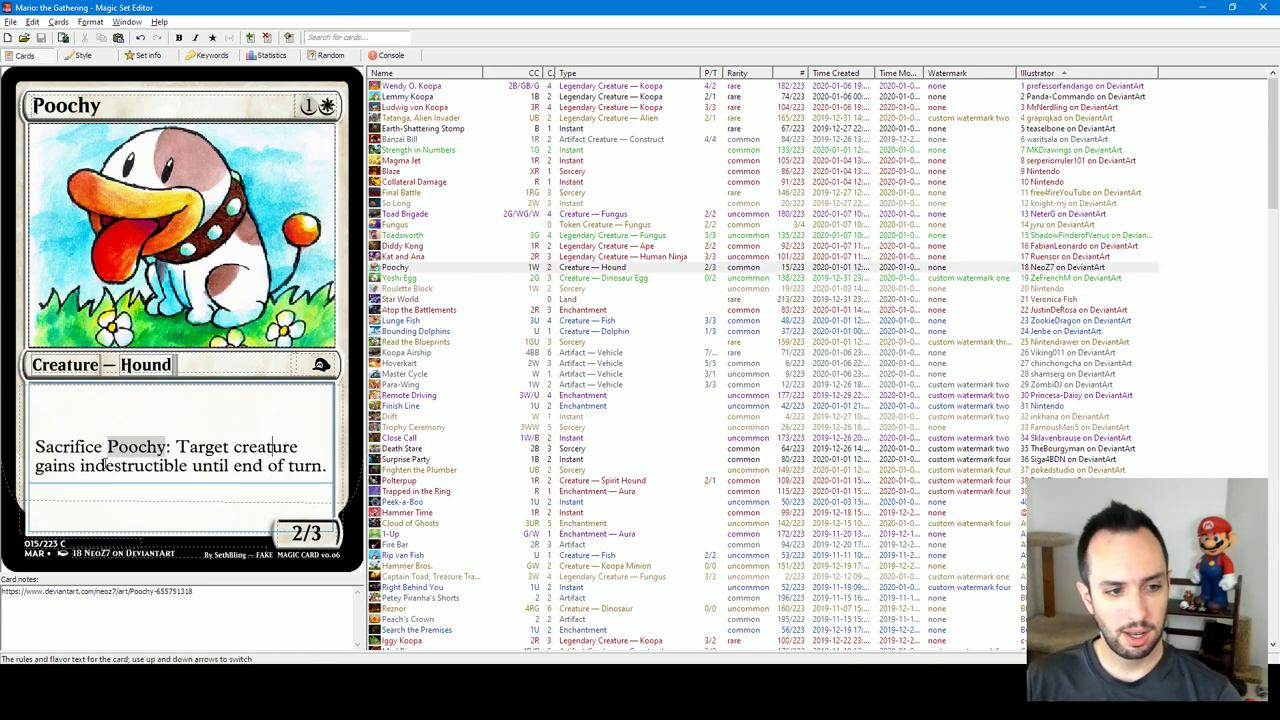
{"action": "left_click", "coordinate": [302, 533]}
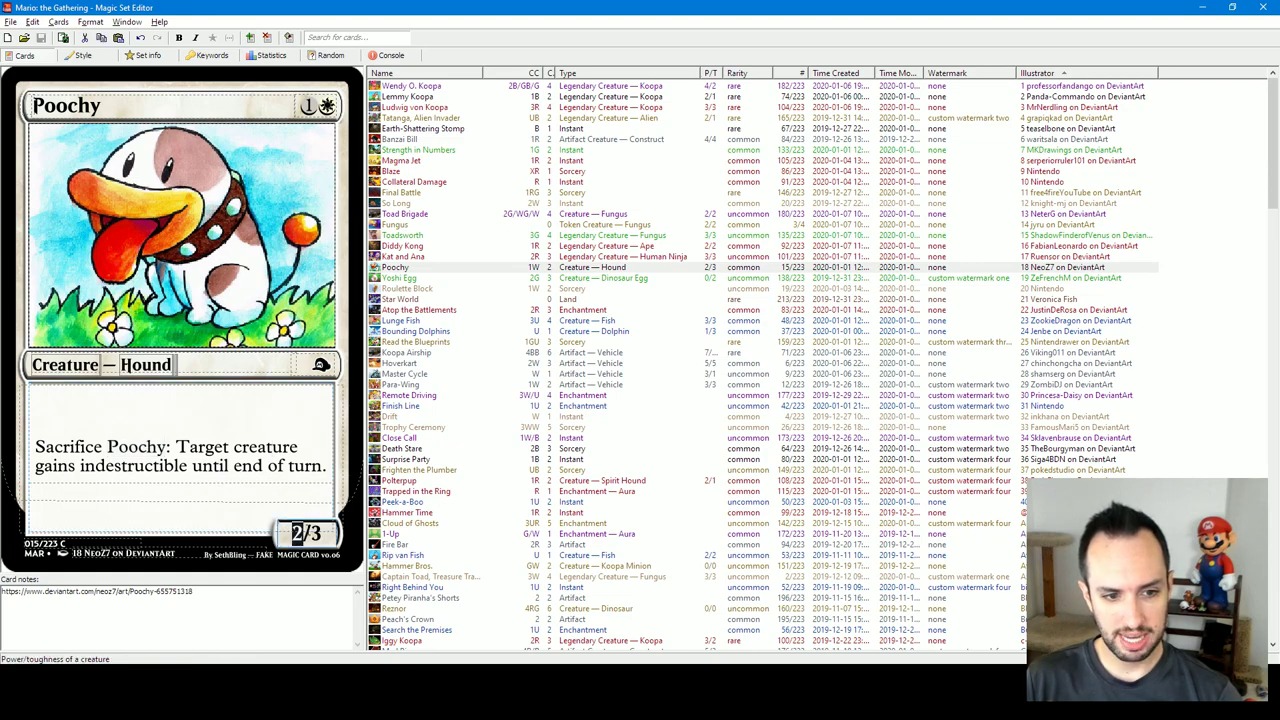
{"action": "left_click", "coordinate": [226, 475]}
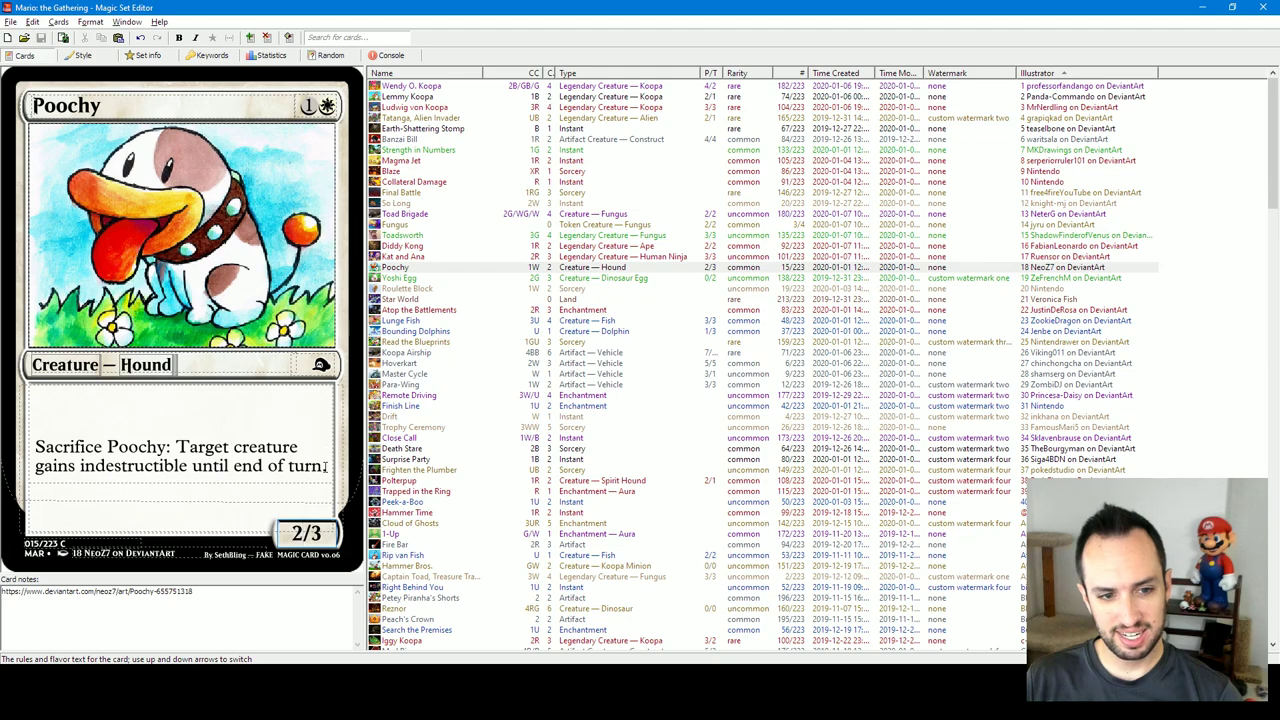
Examine Poochy's indestructible effect and the "Sacrifice Poochy" cost as separate parts of the ability
{"action": "left_click_drag", "start_coordinate": [326, 466], "coordinate": [177, 448]}
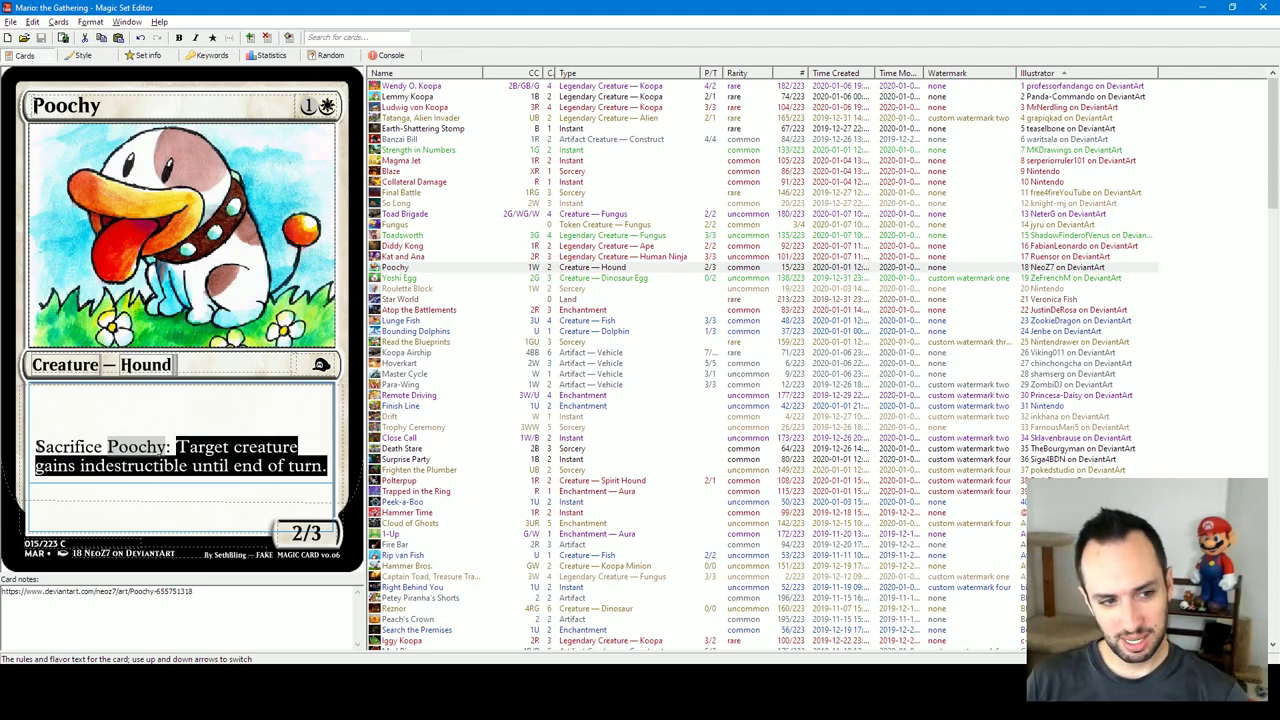
{"action": "key", "text": "Home"}
{"action": "key", "text": "ctrl+shift+Right"}
{"action": "key", "text": "ctrl+shift+Right"}
{"action": "key", "text": "shift+Right"}
{"action": "left_click", "coordinate": [258, 450]}
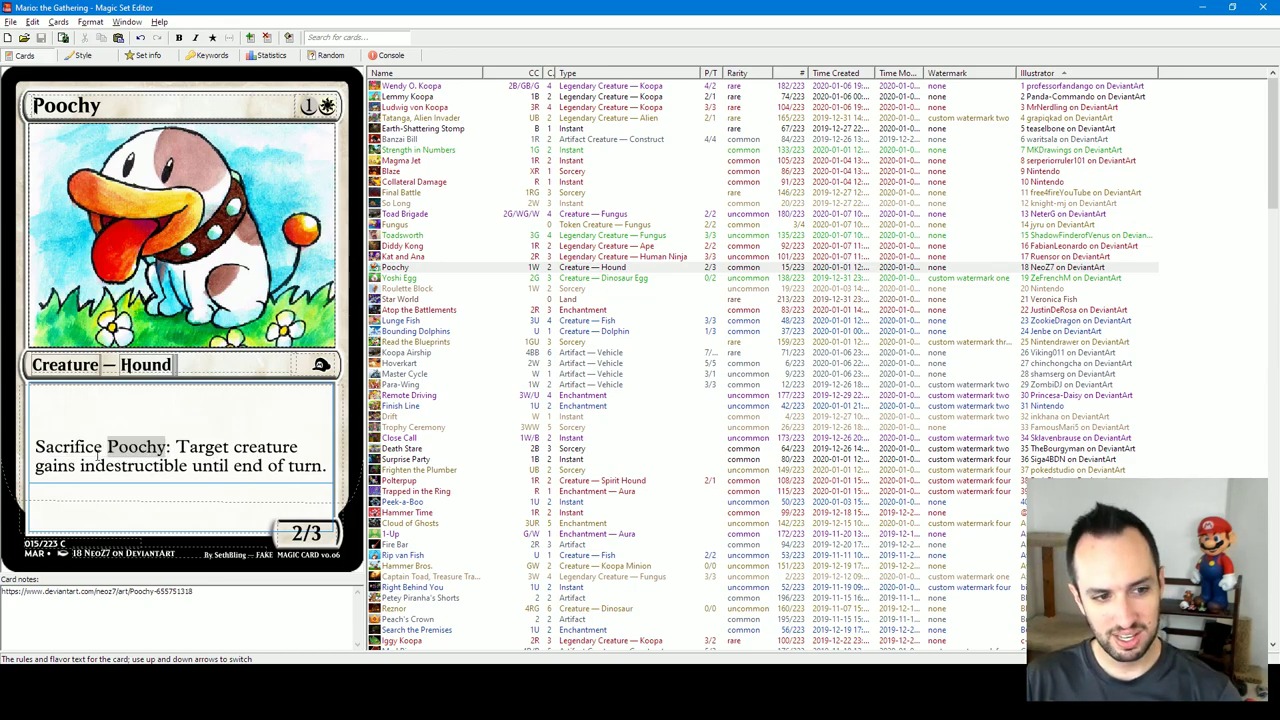
{"action": "left_click_drag", "start_coordinate": [46, 447], "coordinate": [166, 450]}
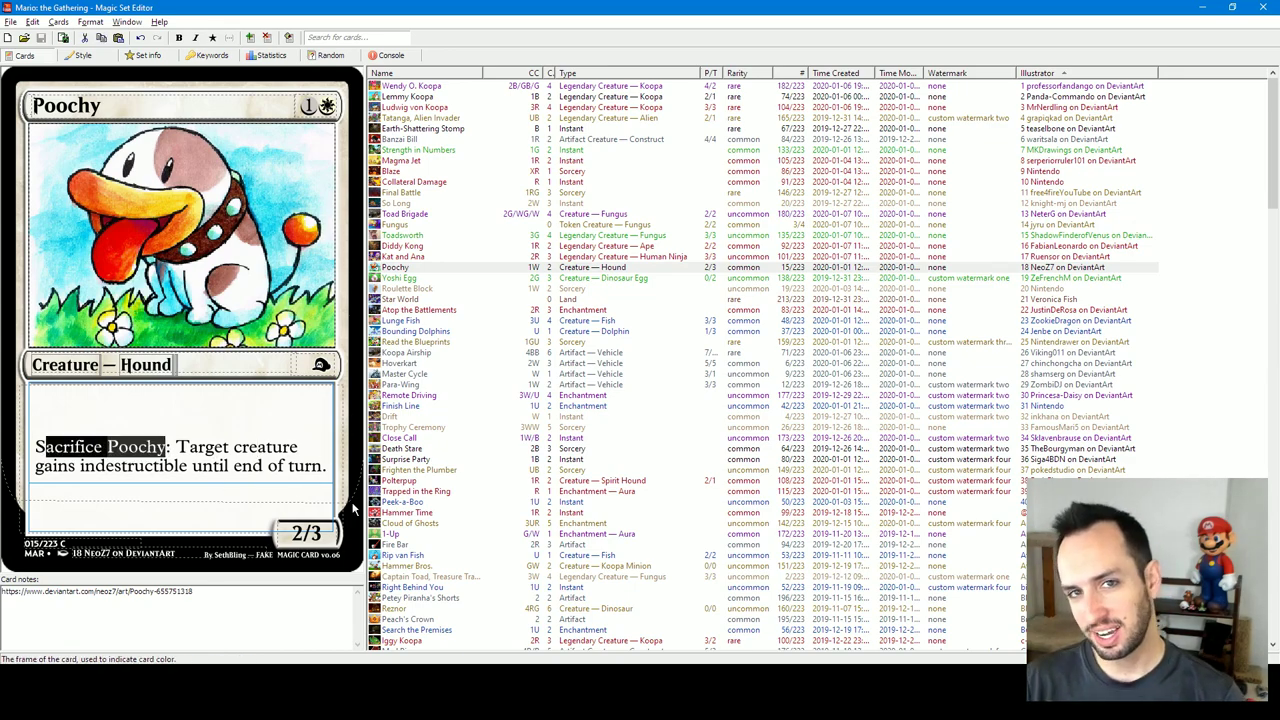
{"action": "left_click", "coordinate": [228, 465]}
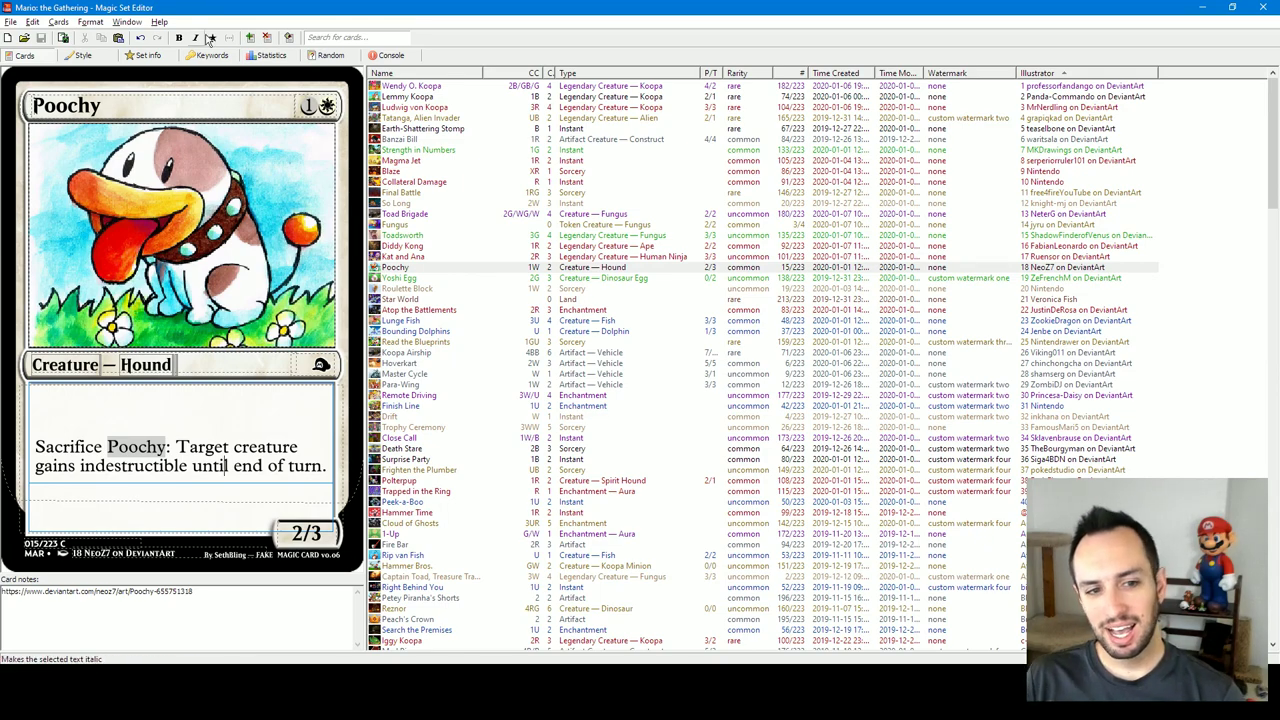
Reread Poochy's complete rules text
{"action": "right_click", "coordinate": [333, 465]}
{"action": "left_click", "coordinate": [263, 480]}
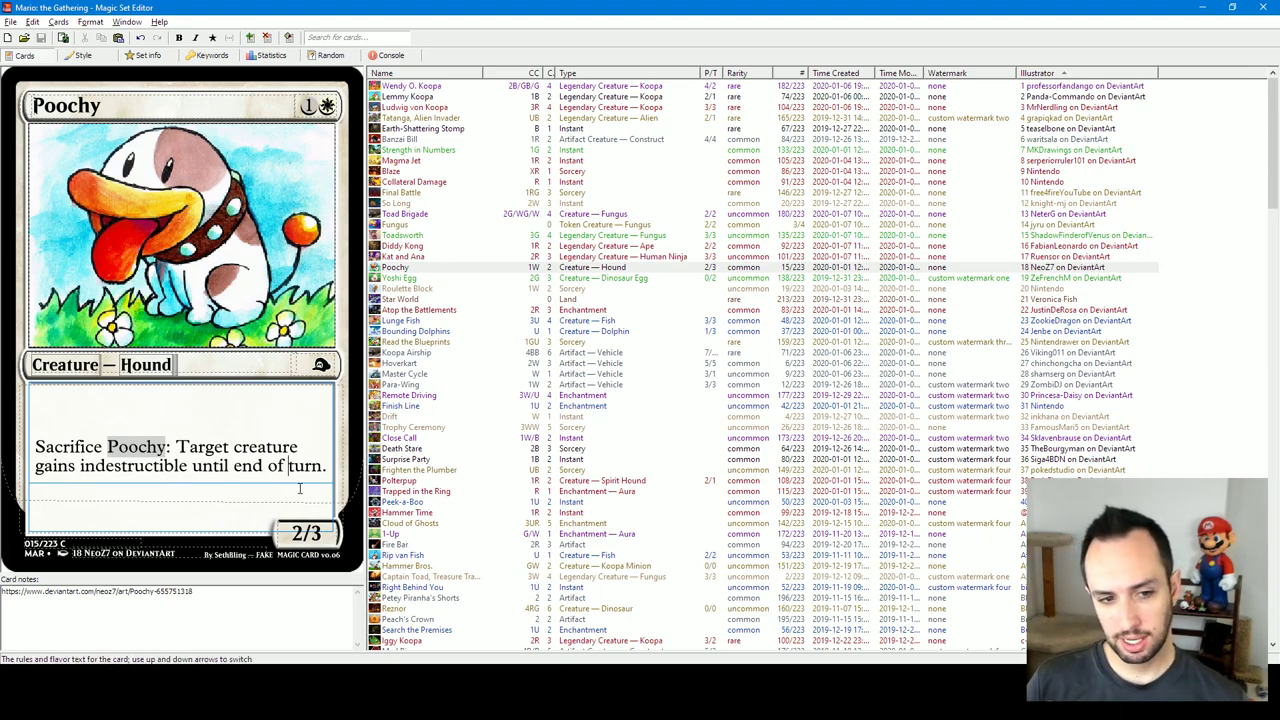
{"action": "key", "text": "ctrl+a"}
{"action": "left_click", "coordinate": [213, 455]}
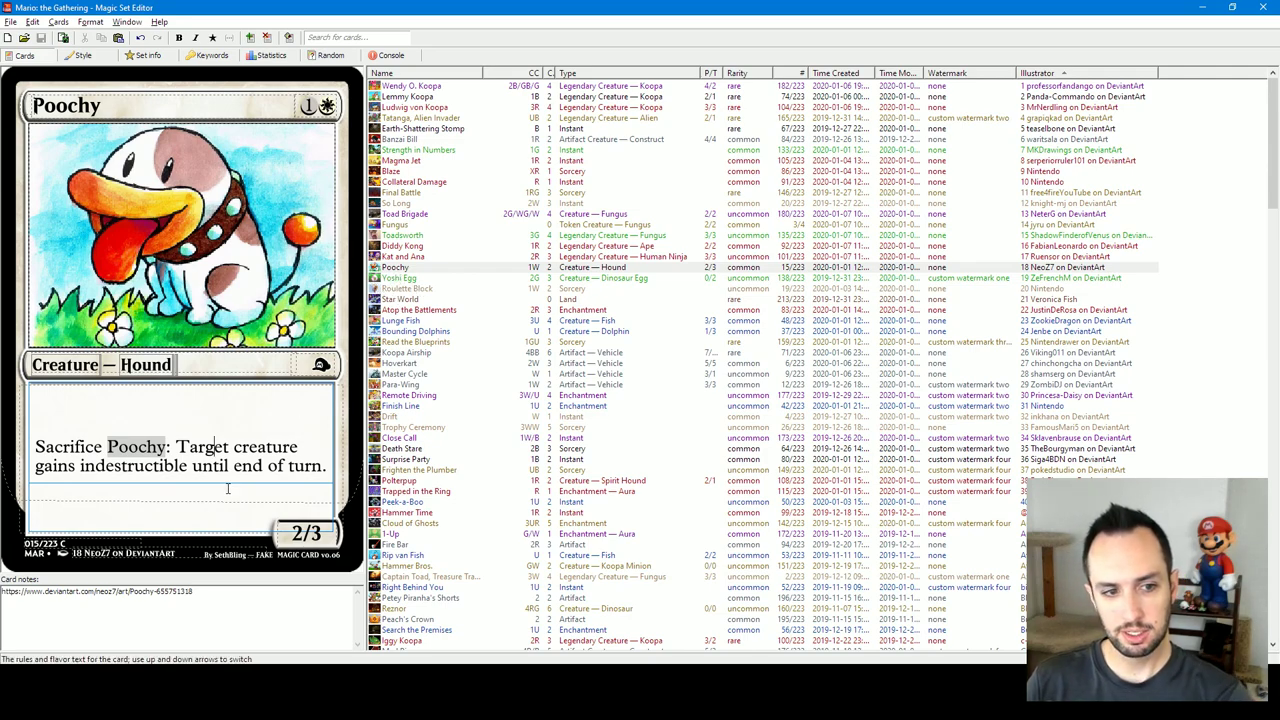
Open the Yoshi Egg card, check its mana cost, and look up "dragon egg" on Scryfall in the browser for comparison
{"action": "left_click", "coordinate": [402, 278]}
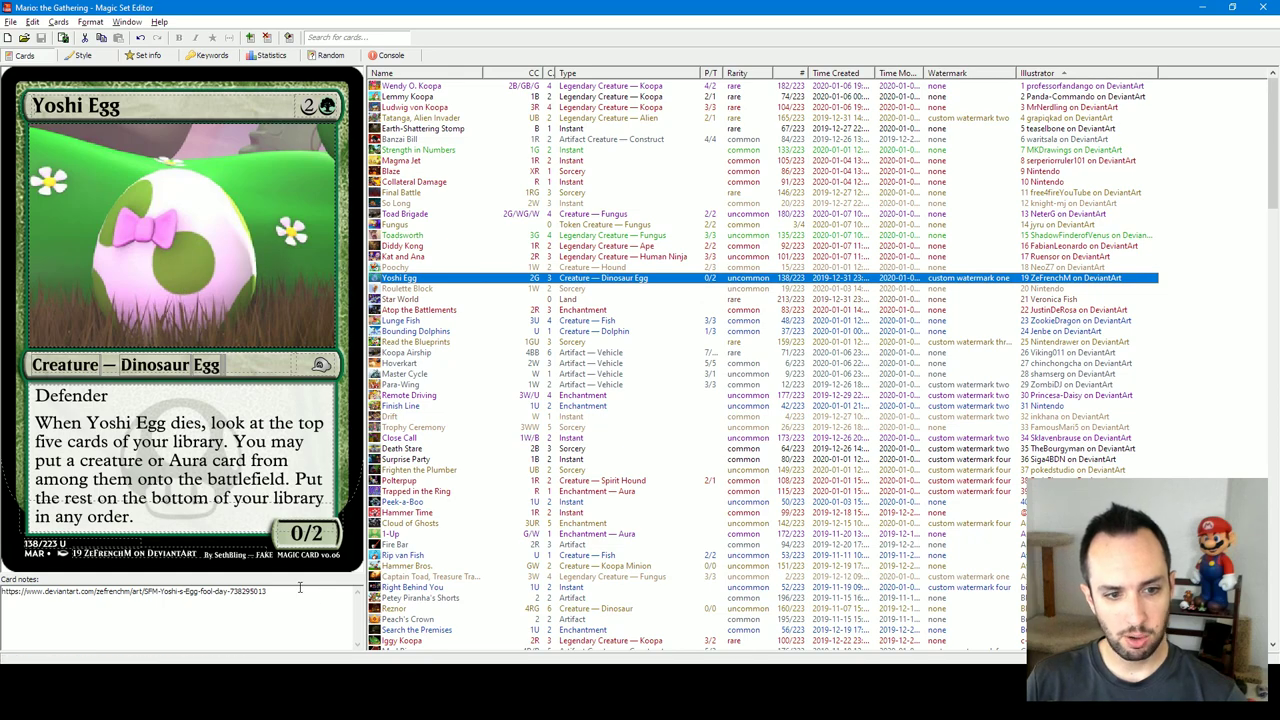
{"action": "left_click", "coordinate": [317, 106]}
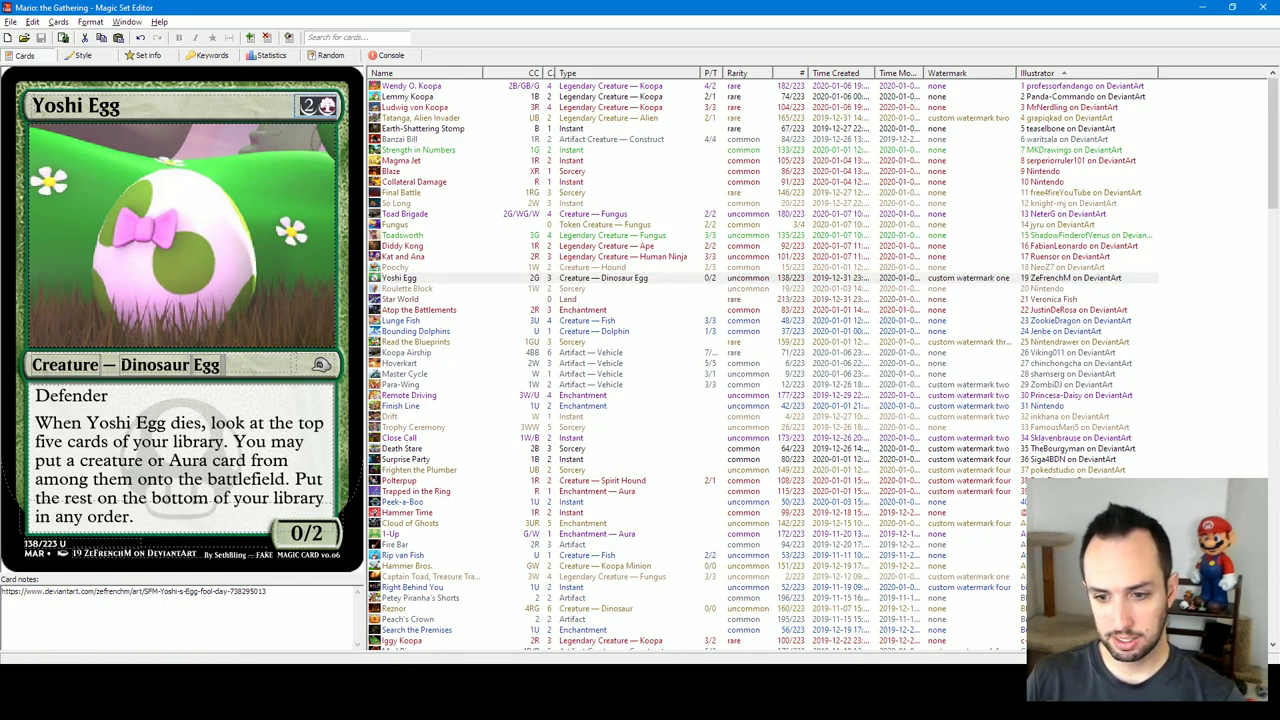
{"action": "key", "text": "alt+Tab"}
{"action": "key", "text": "ctrl+t"}
{"action": "type", "text": "s"}
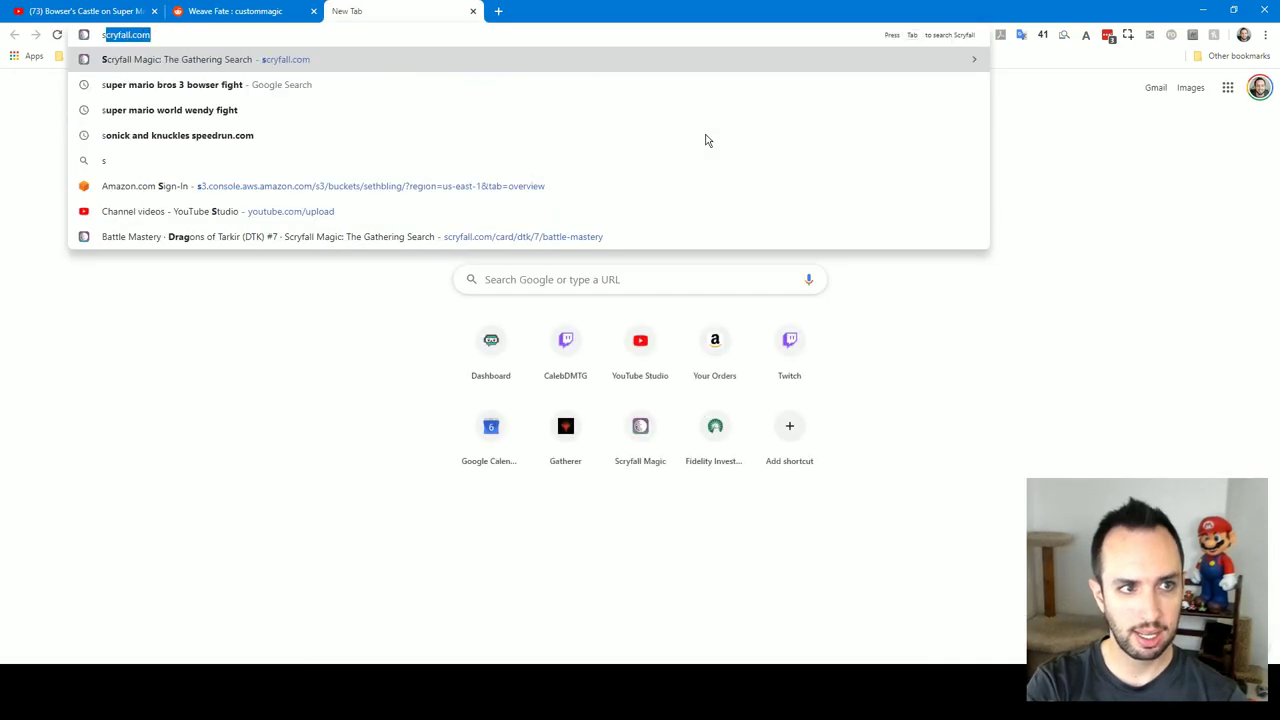
{"action": "key", "text": "Tab"}
{"action": "type", "text": "dragon egg"}
{"action": "key", "text": "Return"}
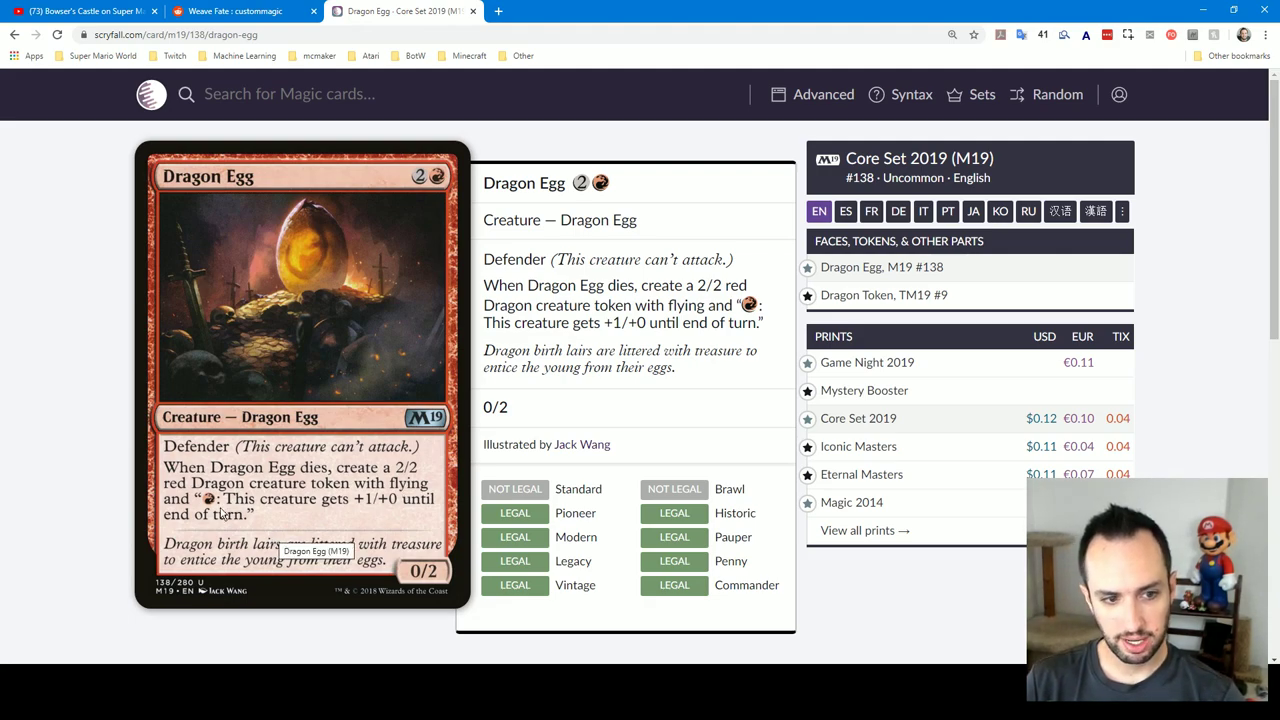
Switch back to Magic Set Editor and examine the ability that applies when Yoshi Egg dies
{"action": "key", "text": "alt+Tab"}
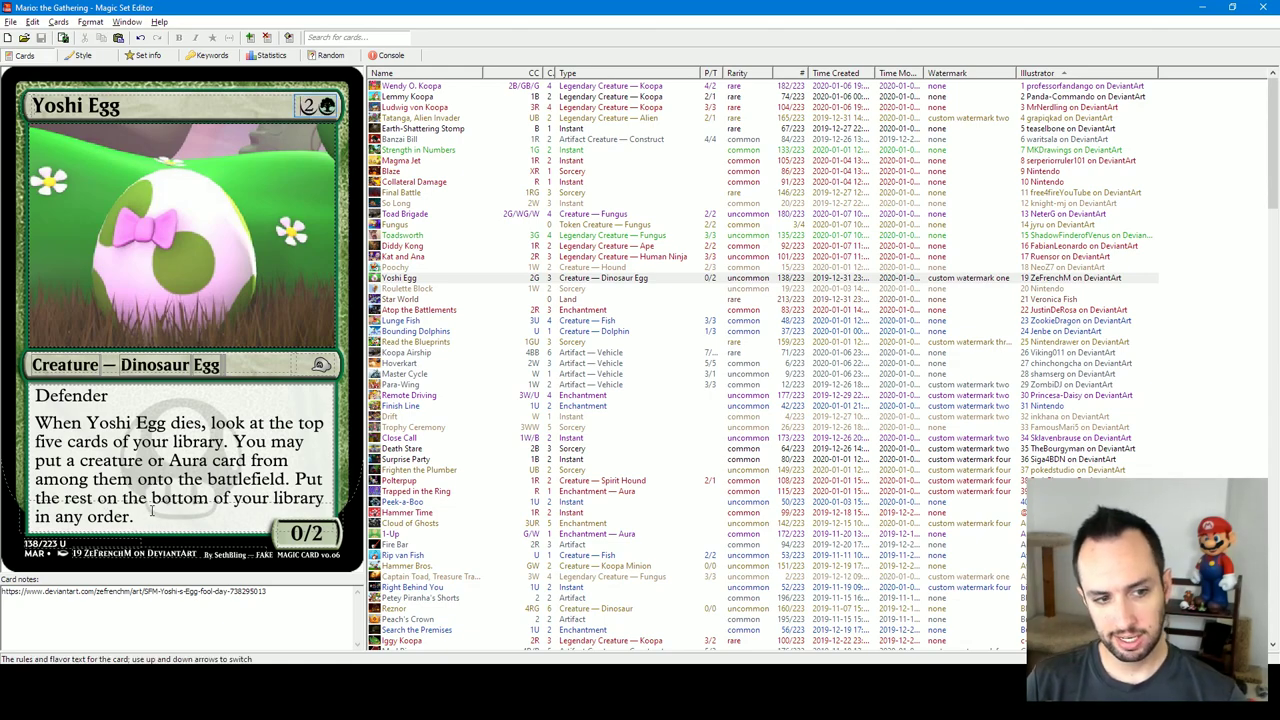
{"action": "left_click_drag", "start_coordinate": [148, 522], "coordinate": [211, 425]}
{"action": "left_click", "coordinate": [241, 463]}
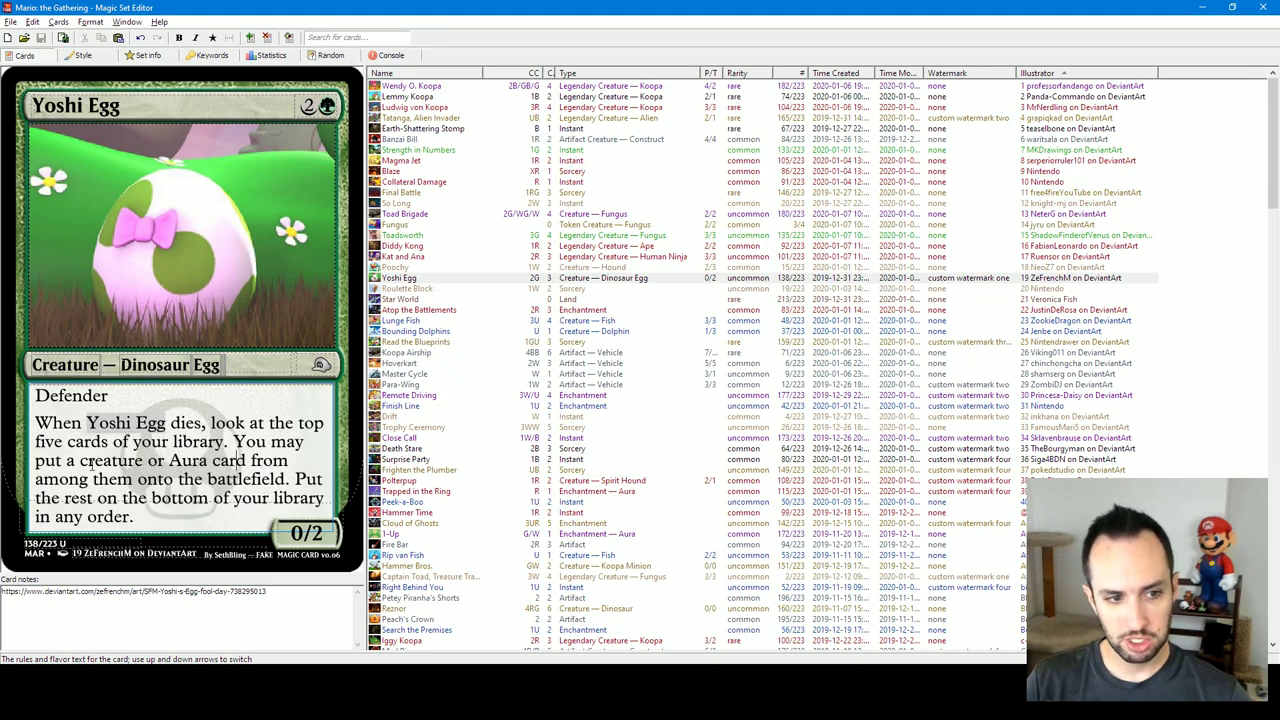
{"action": "left_click_drag", "start_coordinate": [90, 463], "coordinate": [308, 480]}
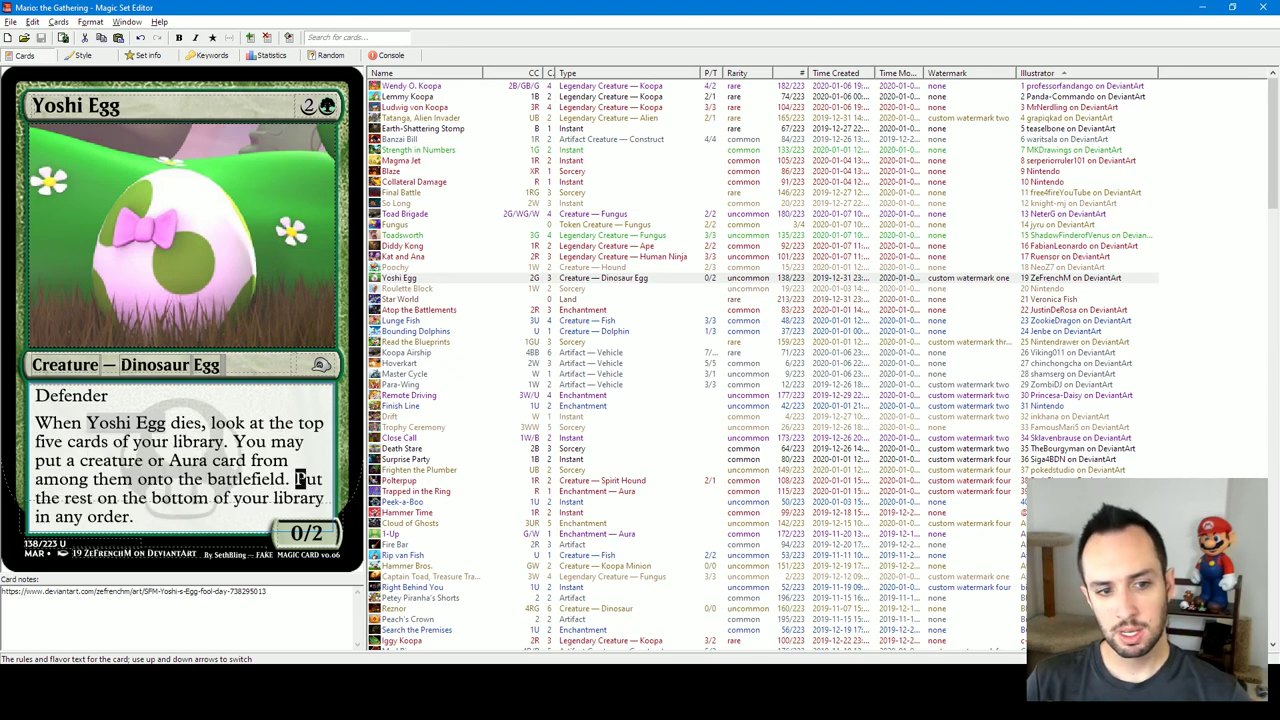
{"action": "left_click", "coordinate": [308, 463]}
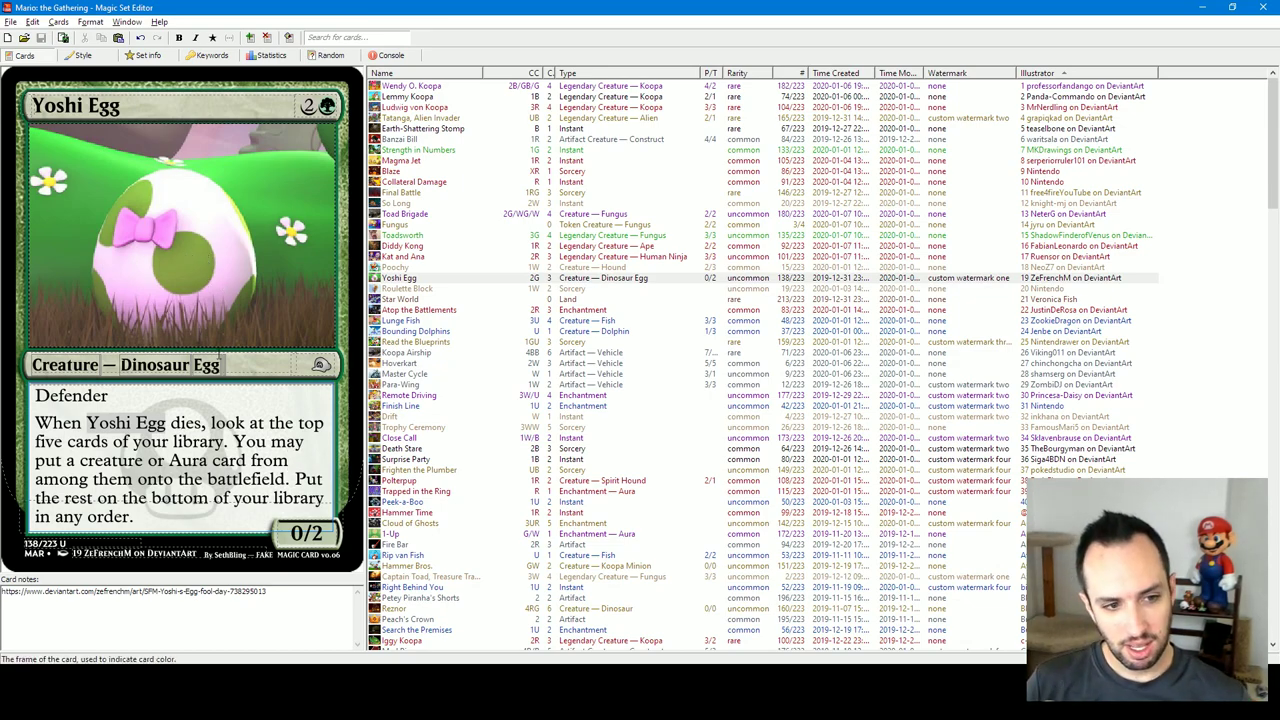
Examine the "Aura card" and "put a creature" wording in Yoshi Egg's rules text
{"action": "left_click_drag", "start_coordinate": [170, 461], "coordinate": [246, 461]}
{"action": "left_click_drag", "start_coordinate": [143, 460], "coordinate": [5, 456]}
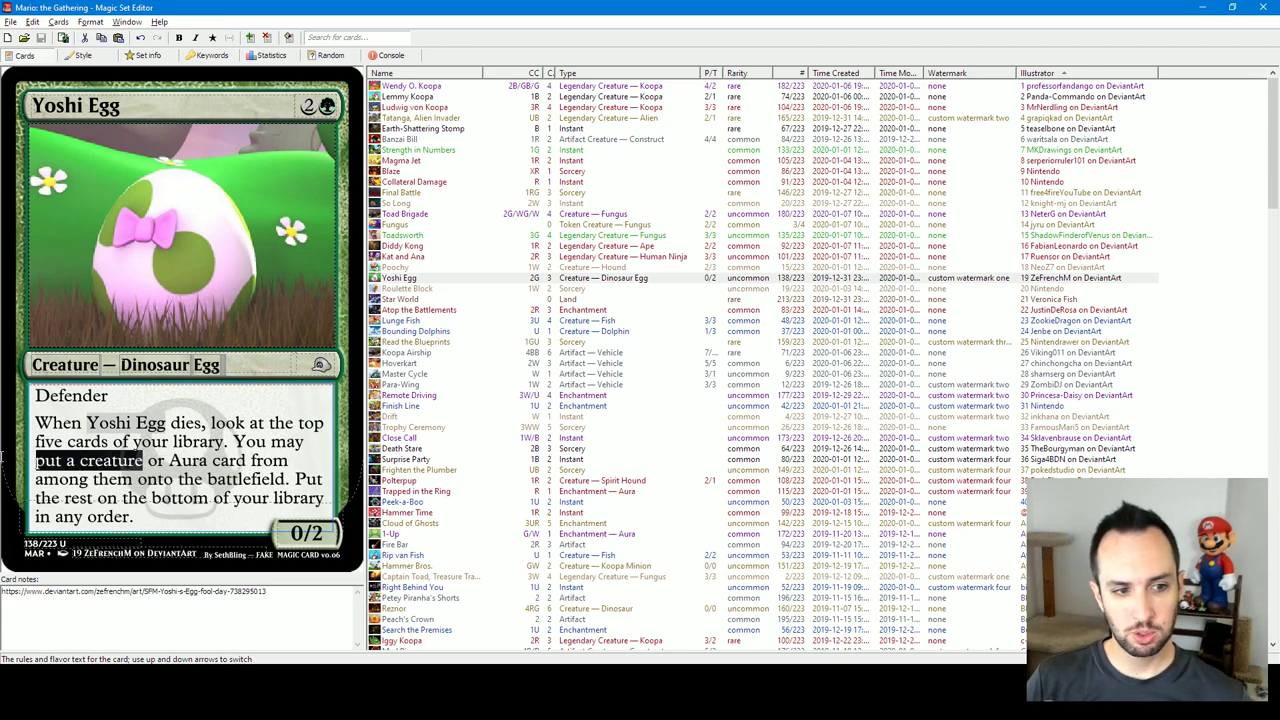
{"action": "left_click", "coordinate": [207, 508]}
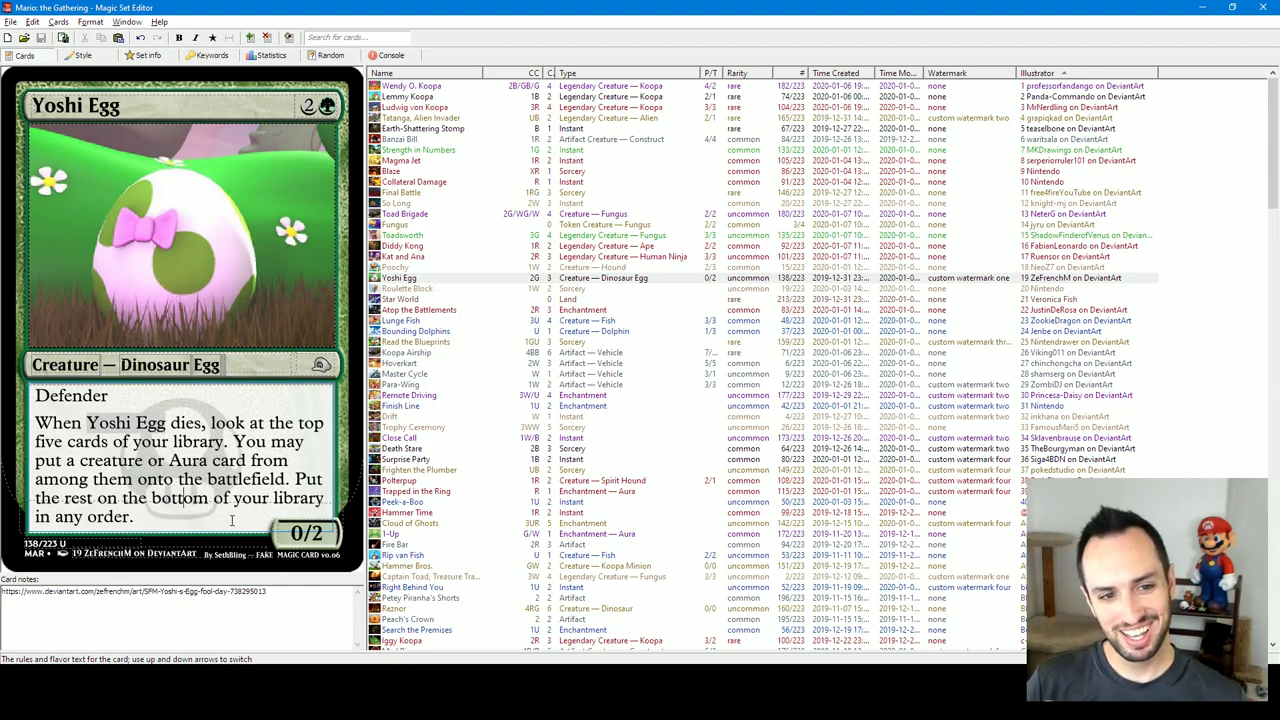
Review Yoshi Egg's full rules text line by line, from Defender through the bottom-of-library clause
{"action": "left_click", "coordinate": [171, 522]}
{"action": "key", "text": "ctrl+shift+Up"}
{"action": "key", "text": "ctrl+shift+Up"}
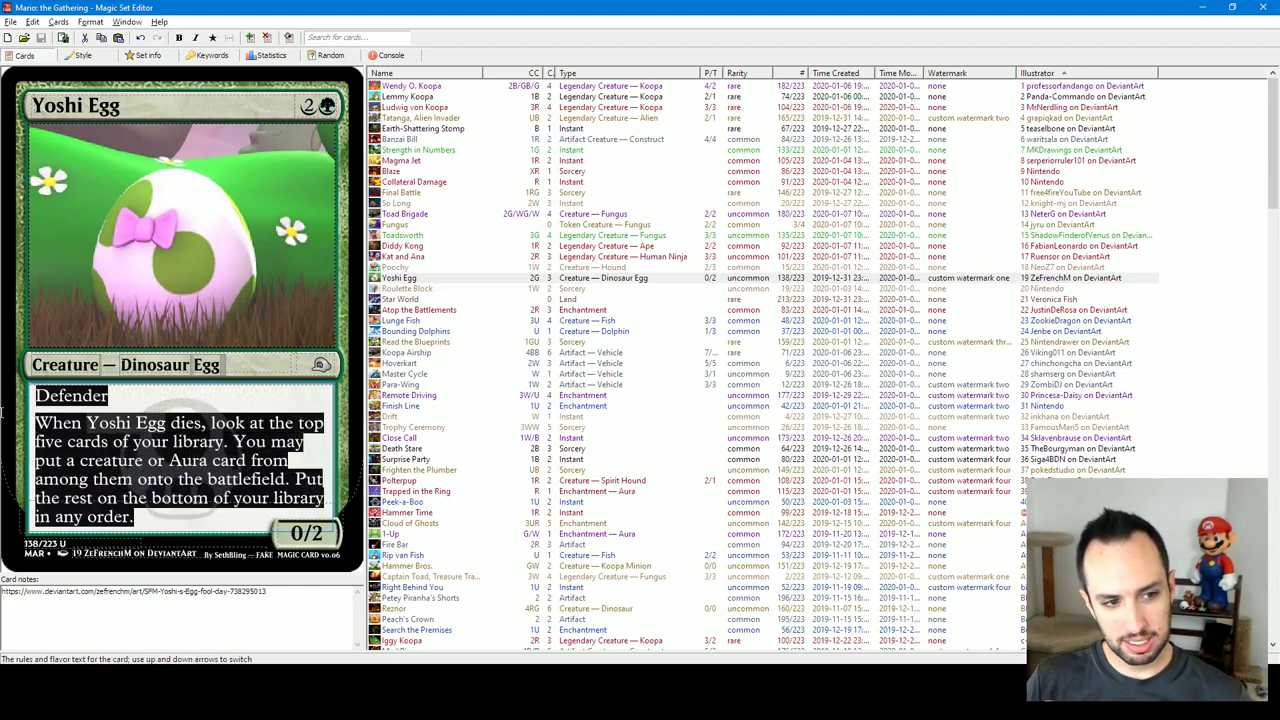
{"action": "key", "text": "shift+Down"}
{"action": "key", "text": "shift+Down"}
{"action": "key", "text": "shift+Down"}
{"action": "key", "text": "shift+Down"}
{"action": "key", "text": "shift+Down"}
{"action": "key", "text": "shift+Down"}
{"action": "key", "text": "shift+Down"}
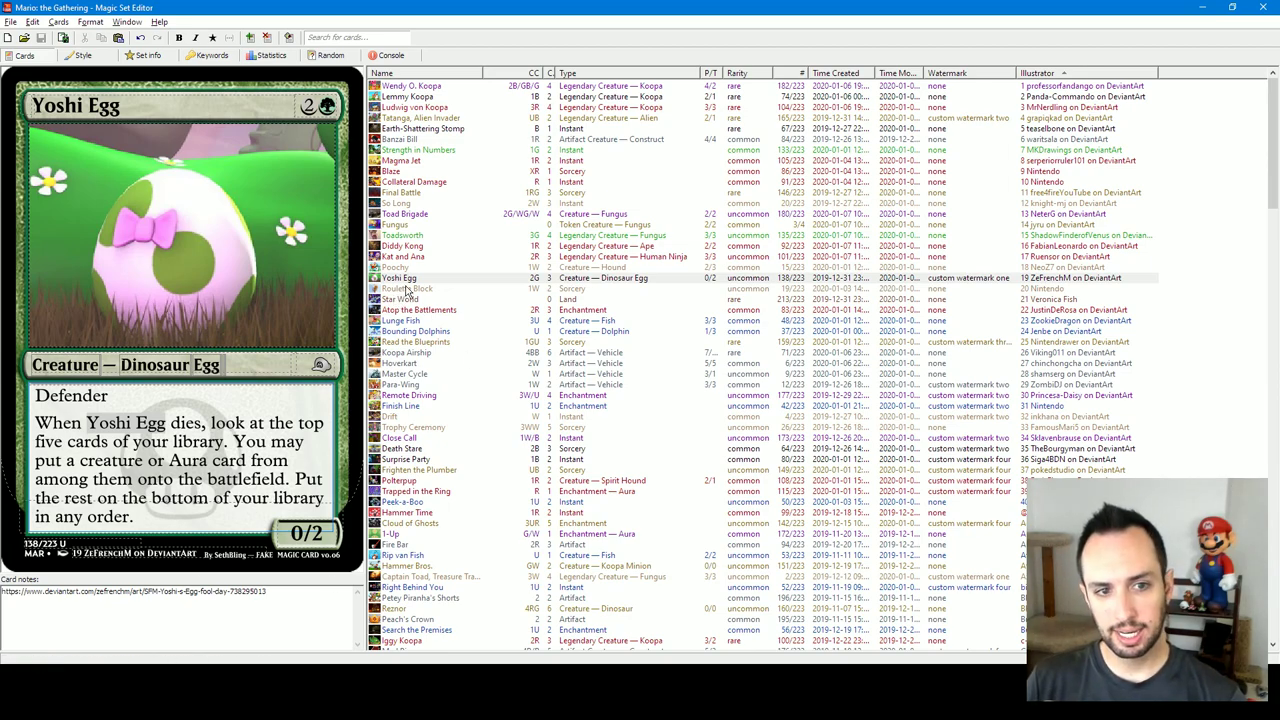
Open the Roulette Block card, check the inspiration link in its notes, and view the Weave Fate post on Reddit in the browser
{"action": "left_click", "coordinate": [405, 290]}
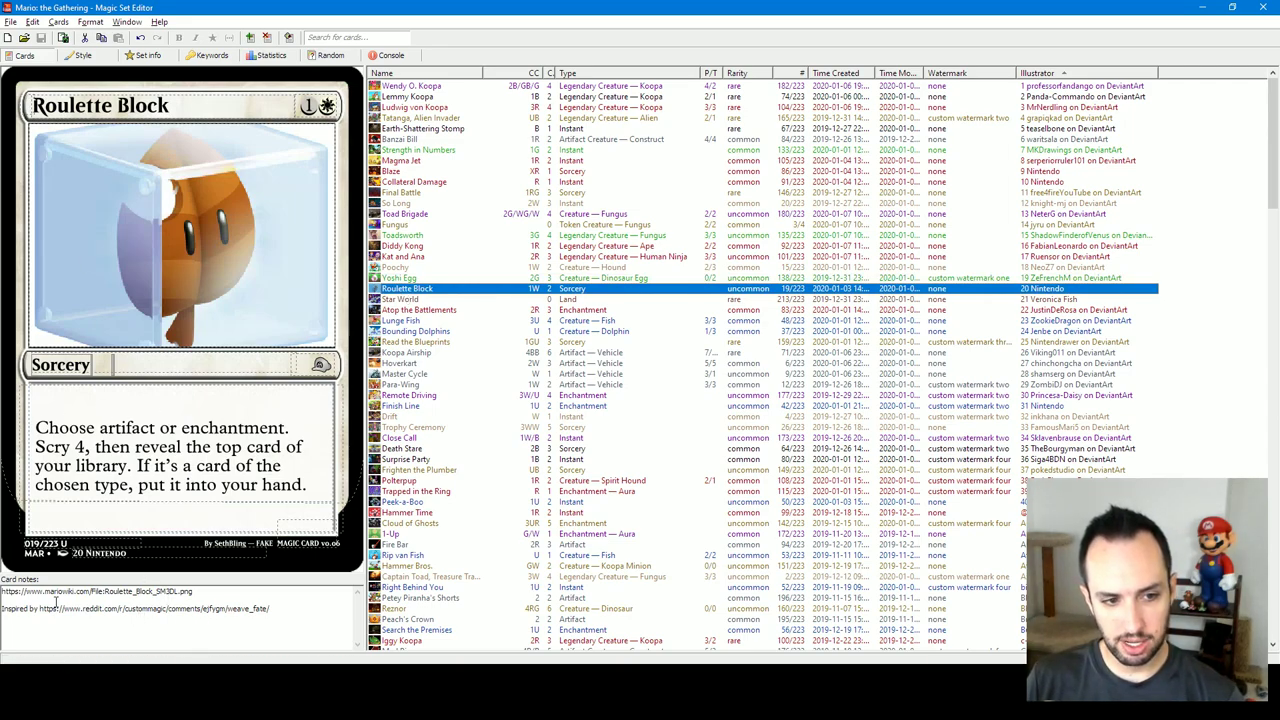
{"action": "left_click_drag", "start_coordinate": [278, 608], "coordinate": [2, 606]}
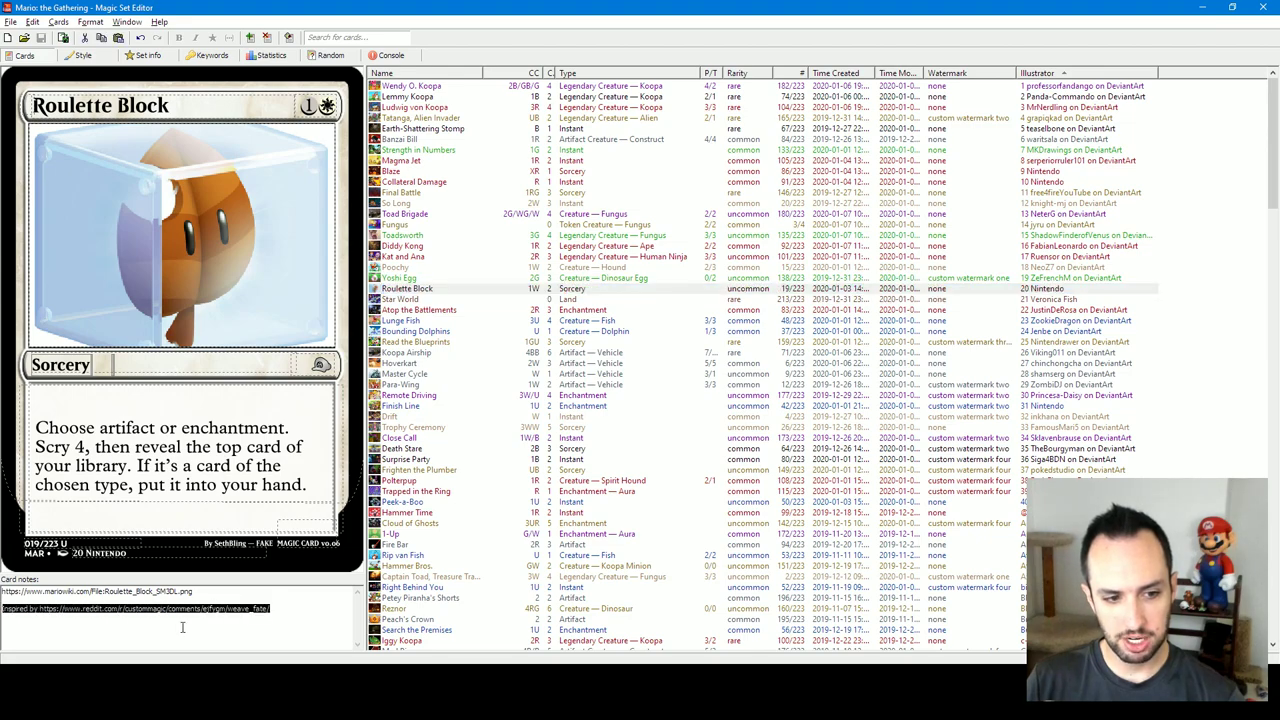
{"action": "left_click", "coordinate": [127, 608]}
{"action": "key", "text": "alt+Tab"}
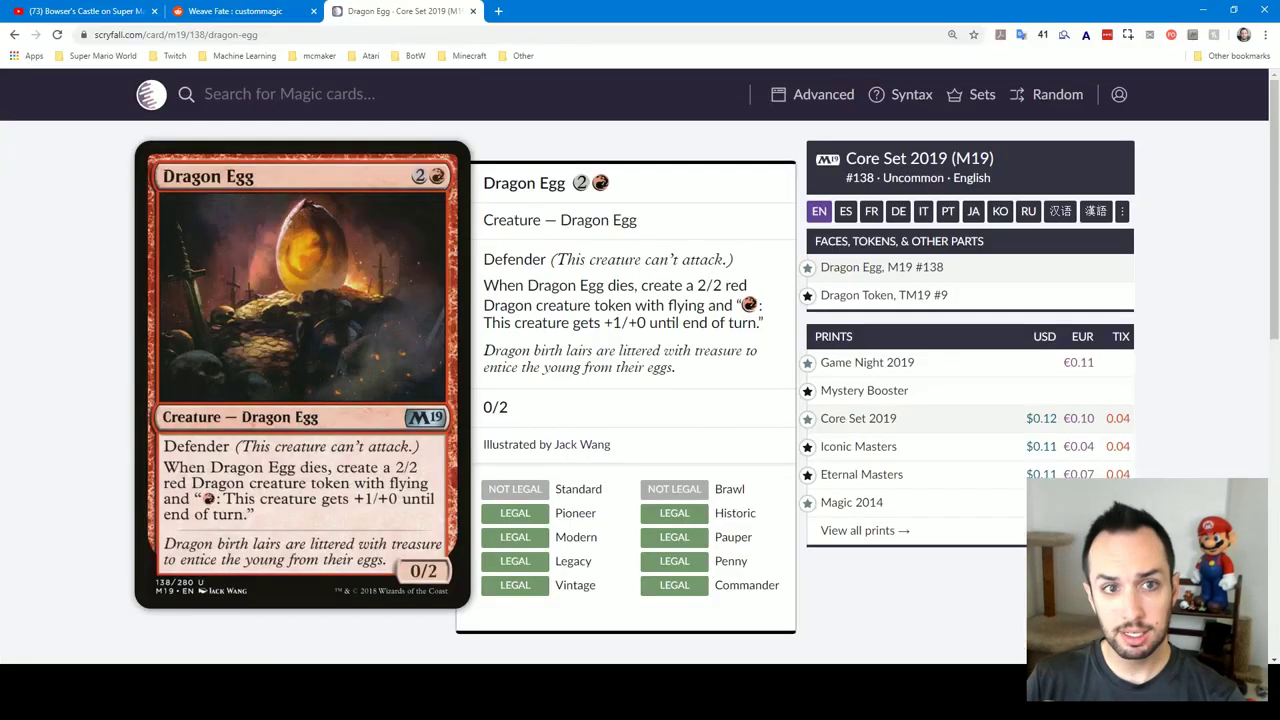
{"action": "left_click", "coordinate": [240, 11]}
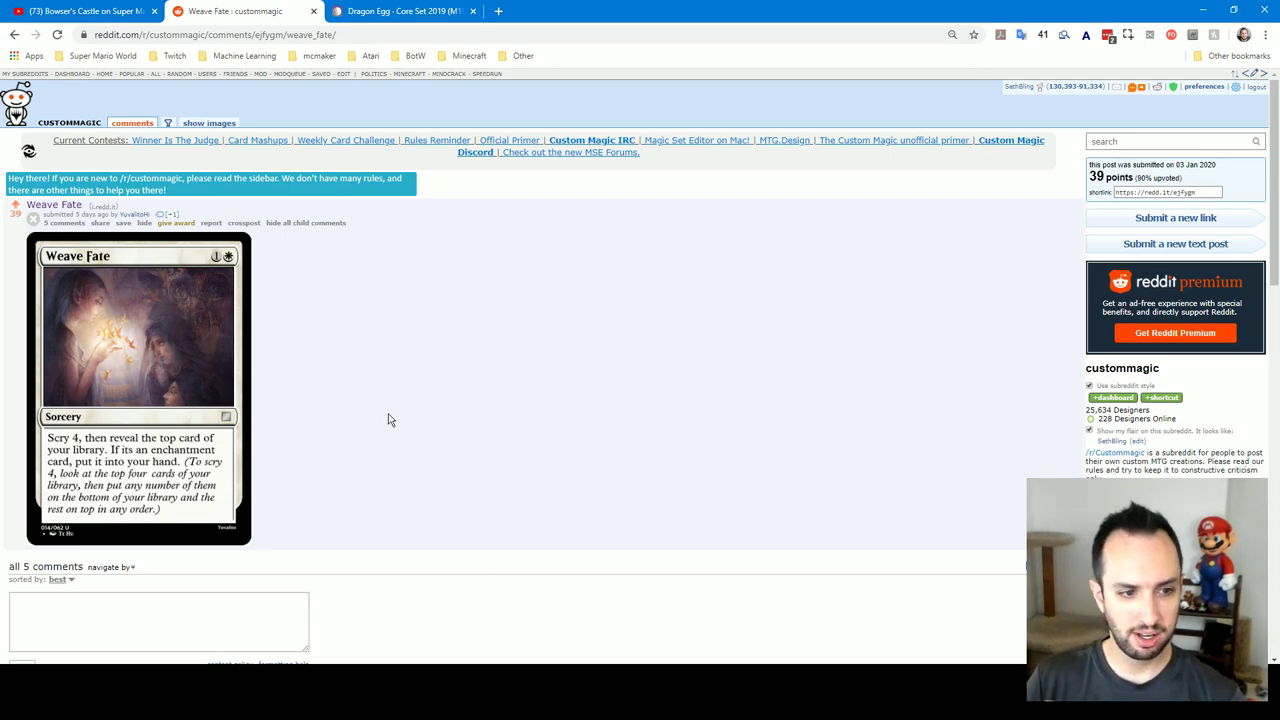
{"action": "scroll", "coordinate": [394, 423], "scroll_direction": "down", "scroll_amount": 1}
{"action": "scroll", "coordinate": [149, 391], "scroll_direction": "up", "scroll_amount": 1}
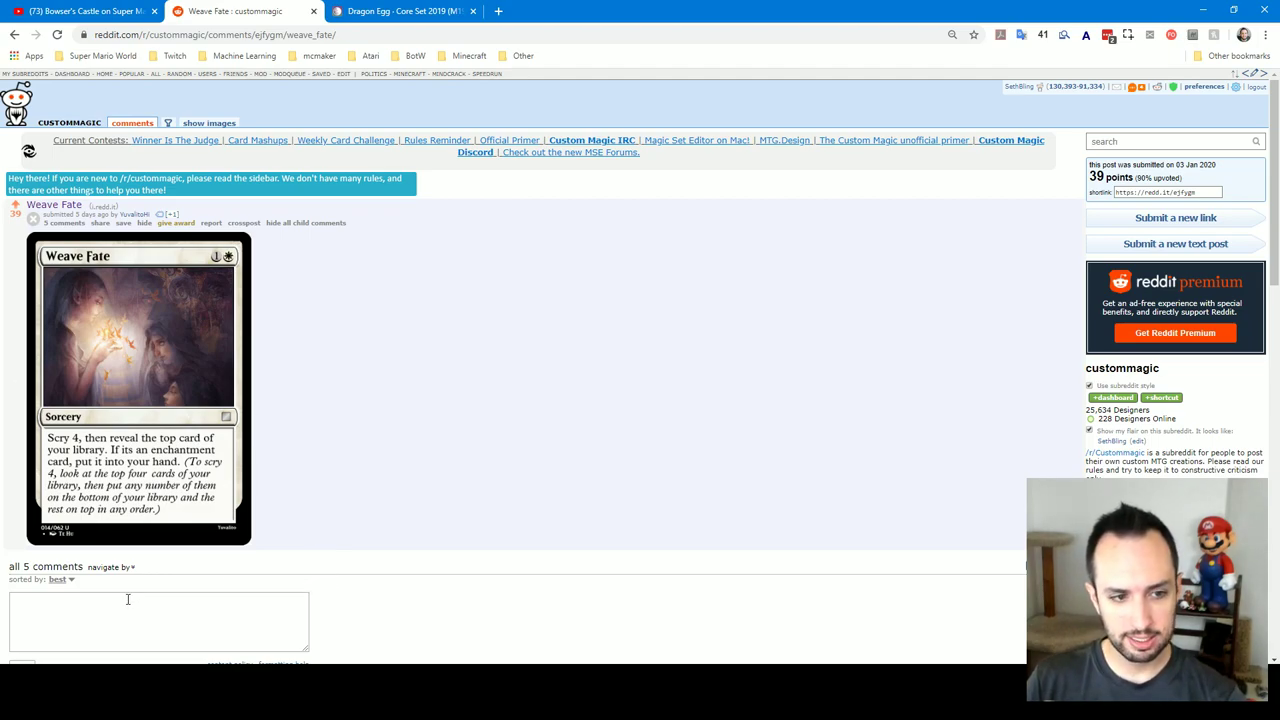
Switch back to Magic Set Editor and examine the "Choose artifact or enchantment" and "Scry 4" wording on Roulette Block
{"action": "key", "text": "alt+Tab"}
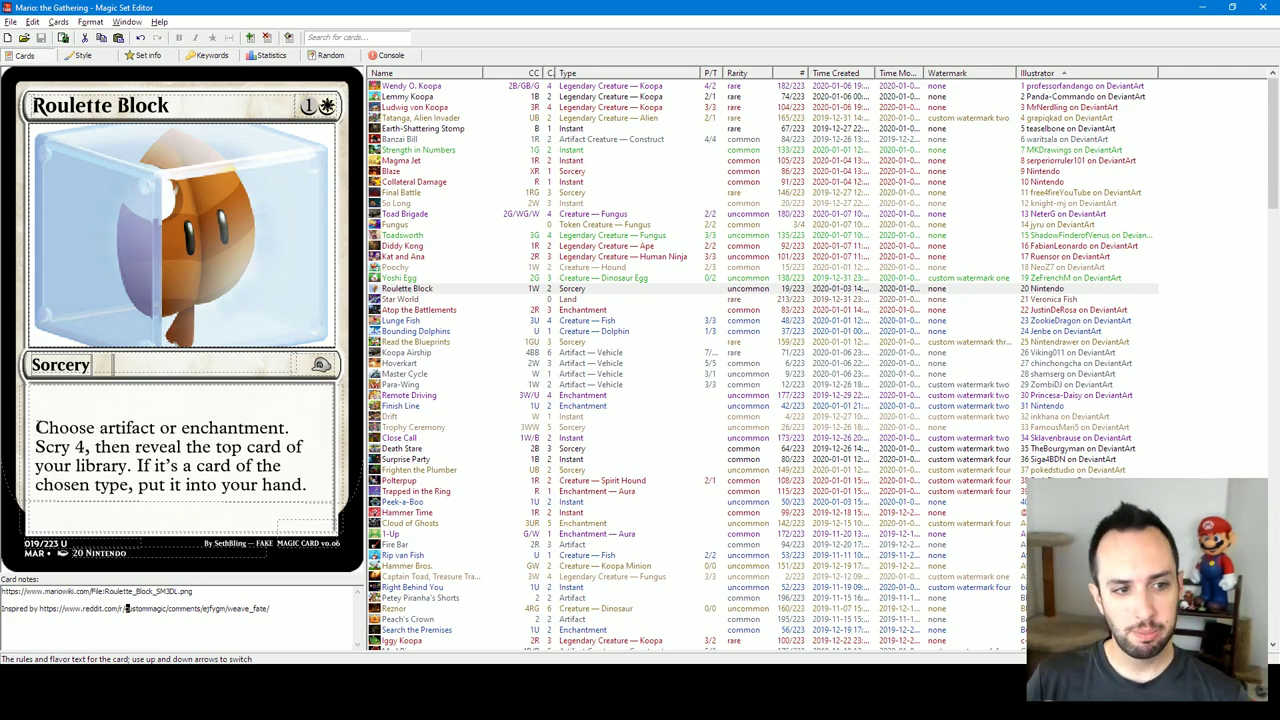
{"action": "left_click_drag", "start_coordinate": [35, 427], "coordinate": [297, 427]}
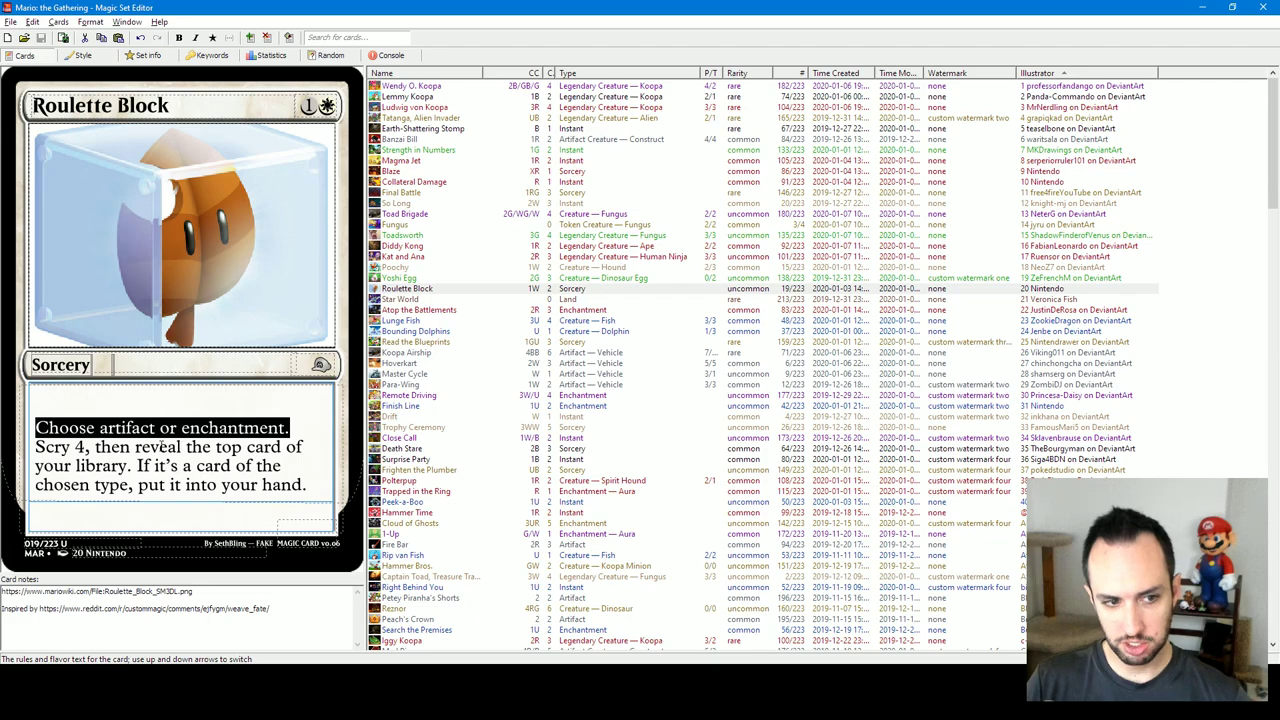
{"action": "left_click", "coordinate": [127, 427]}
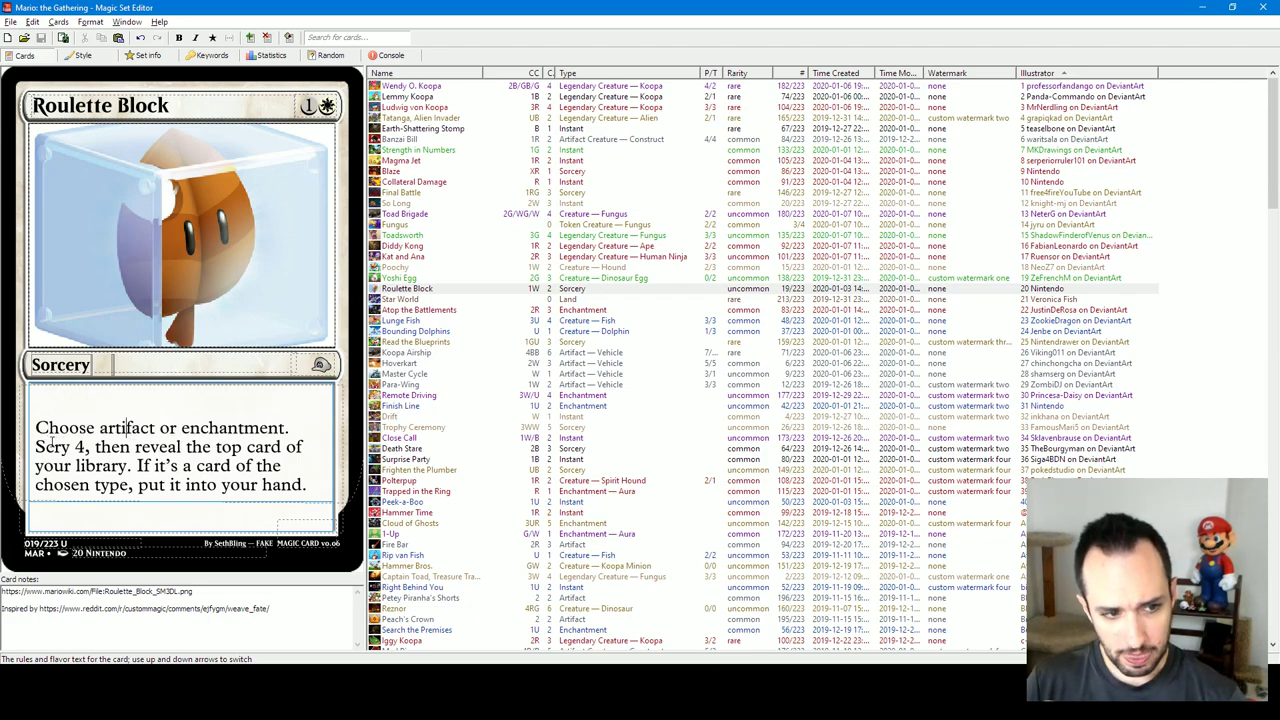
{"action": "left_click_drag", "start_coordinate": [34, 427], "coordinate": [290, 428]}
{"action": "left_click", "coordinate": [112, 466]}
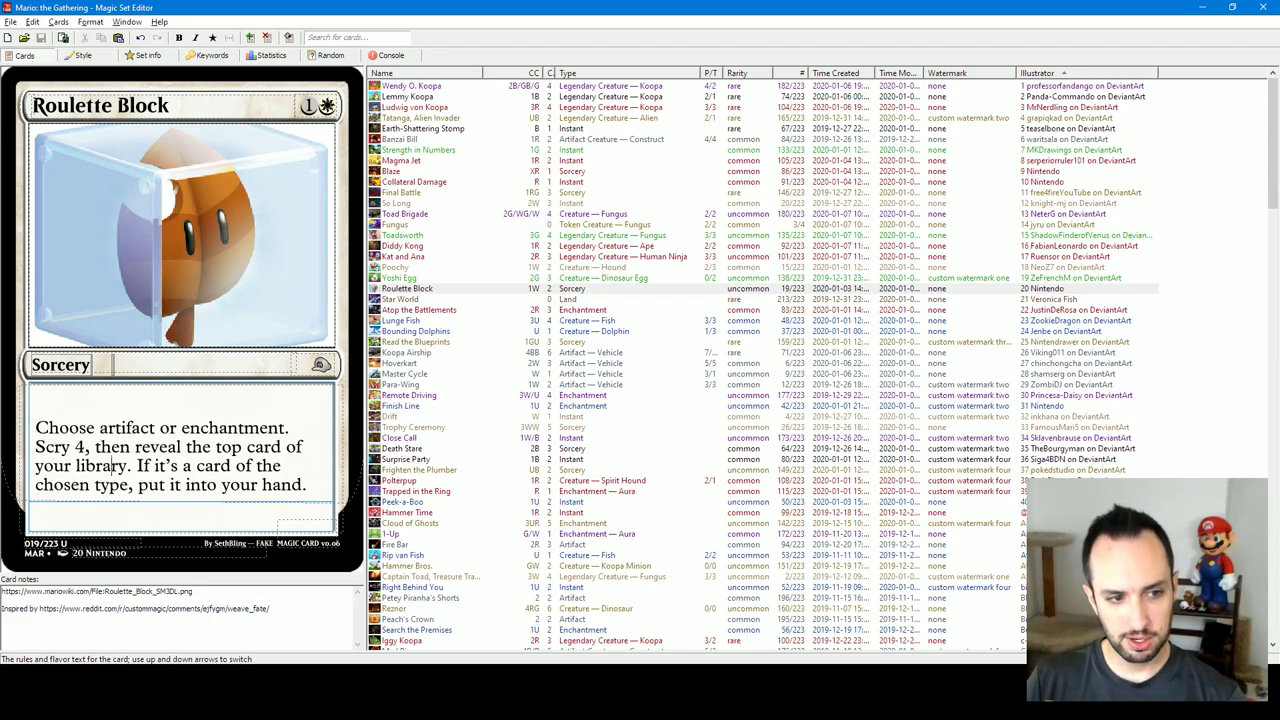
{"action": "left_click_drag", "start_coordinate": [34, 447], "coordinate": [90, 447]}
Check the author details of the Weave Fate post in the browser and return to Magic Set Editor
{"action": "key", "text": "alt+Tab"}
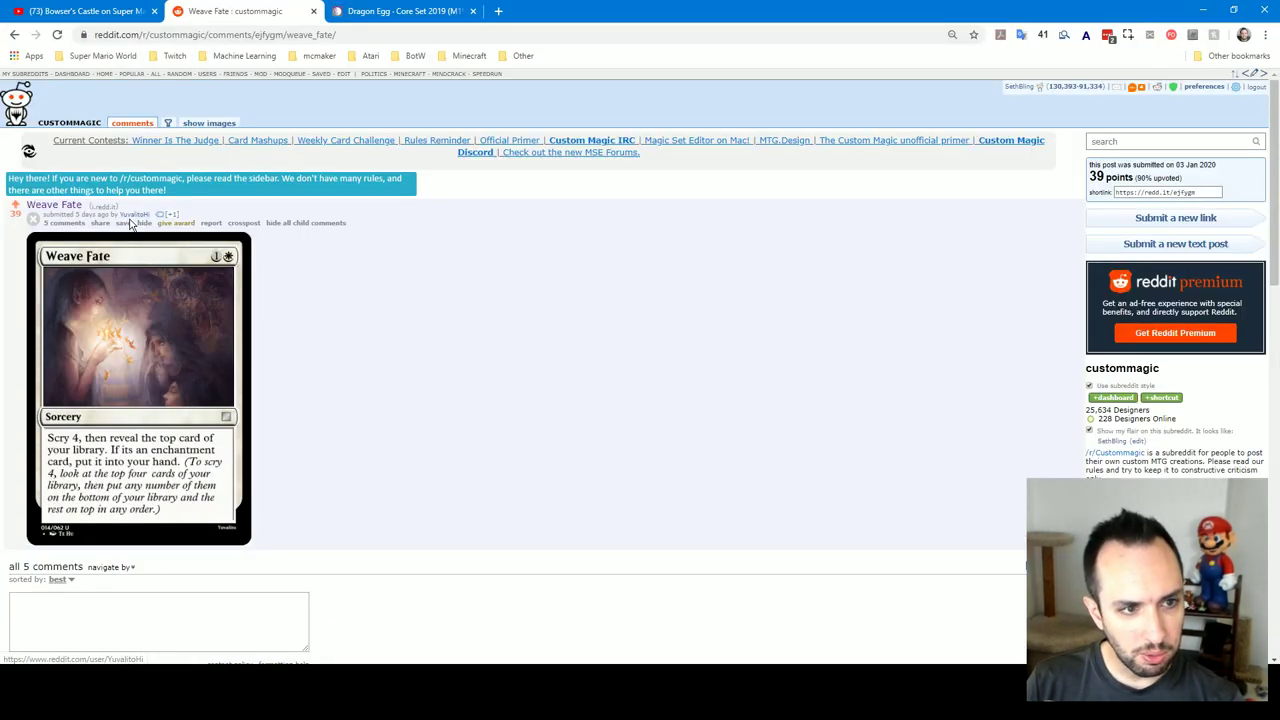
{"action": "mouse_move", "coordinate": [130, 216]}
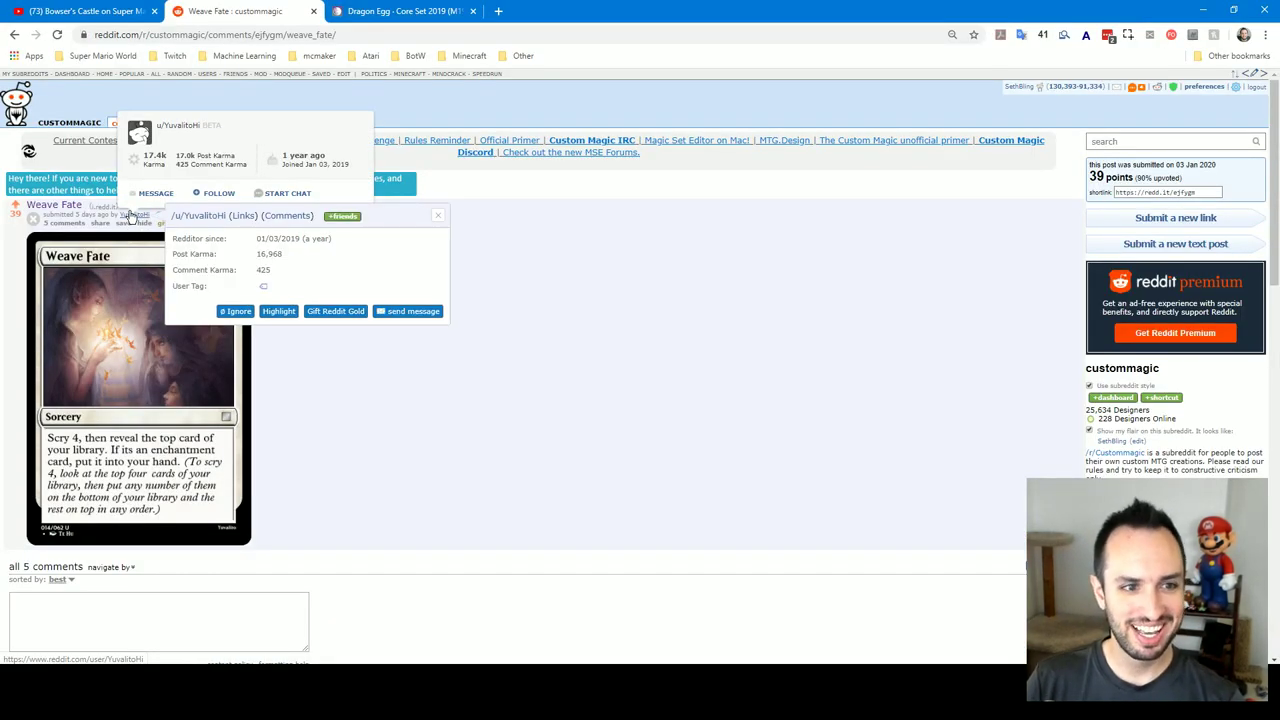
{"action": "key", "text": "alt+Tab"}
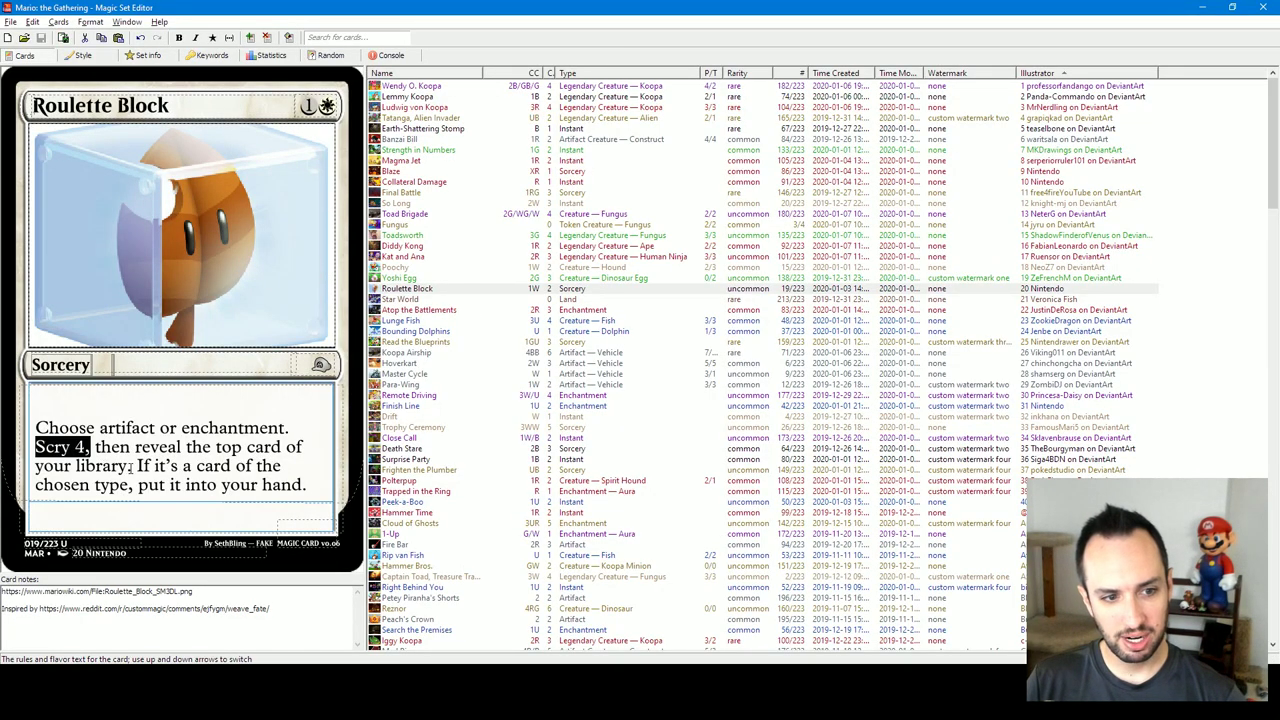
Examine Roulette Block's "card of the chosen type" clause together with its choice between artifact and enchantment
{"action": "left_click_drag", "start_coordinate": [130, 467], "coordinate": [308, 485]}
{"action": "left_click", "coordinate": [221, 465]}
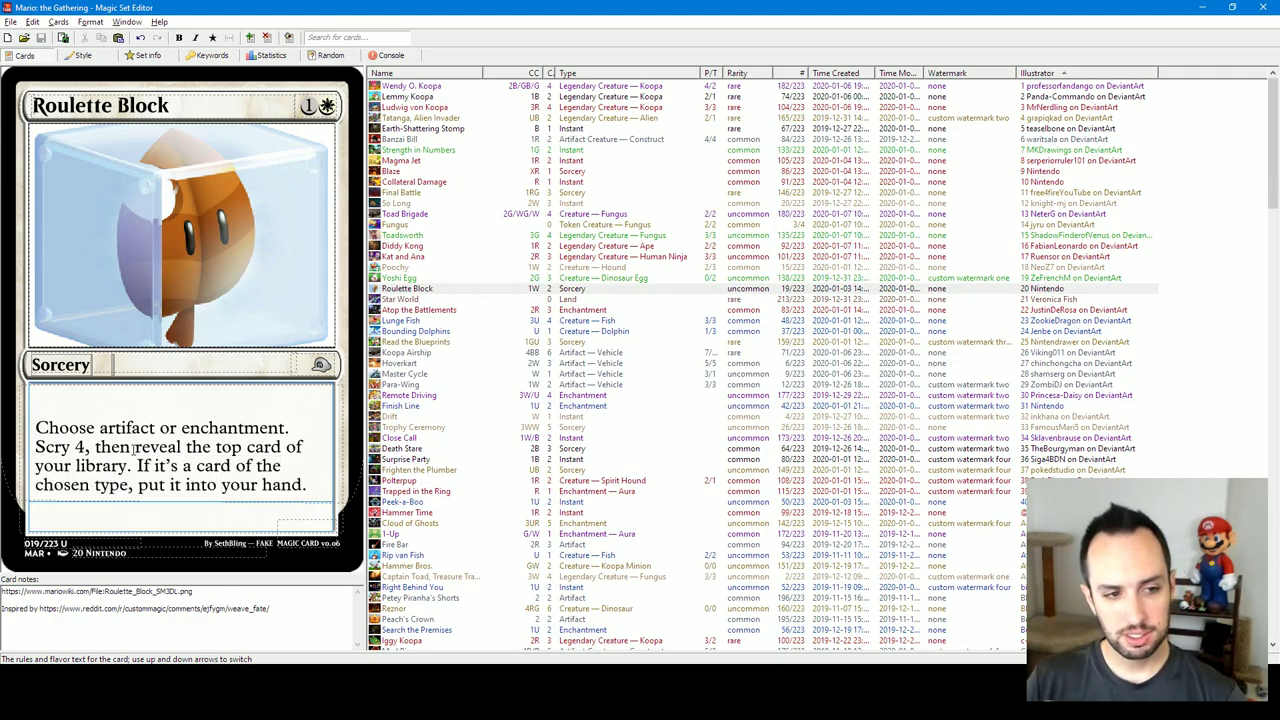
{"action": "double_click", "coordinate": [183, 427]}
{"action": "left_click", "coordinate": [182, 432]}
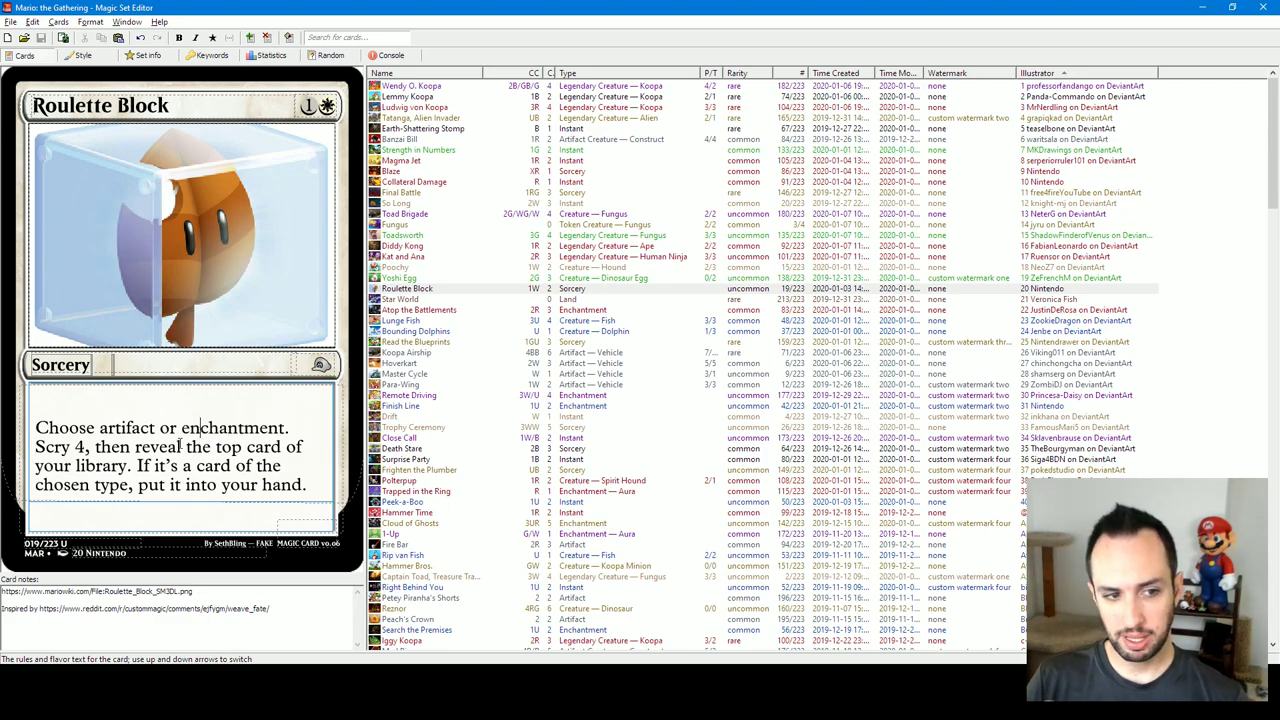
{"action": "double_click", "coordinate": [127, 430]}
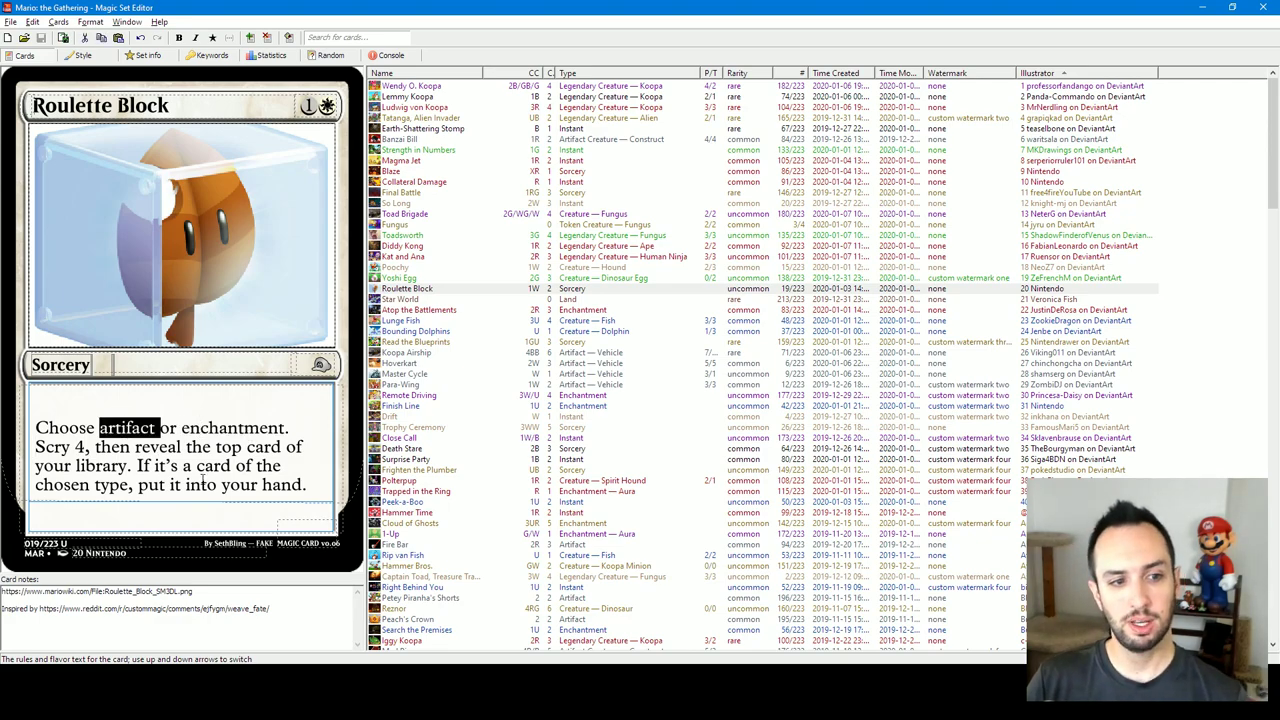
{"action": "left_click", "coordinate": [128, 463]}
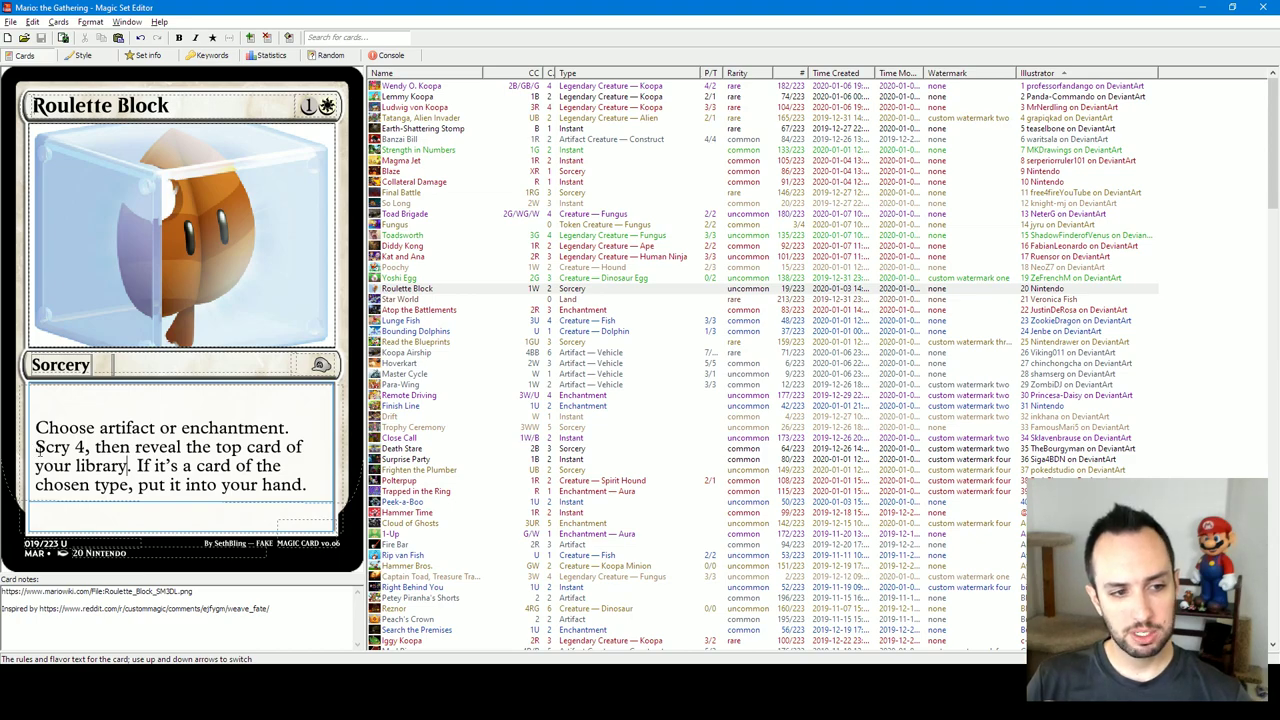
Review Roulette Block's Scry 4 effect, its put-into-hand condition and the type choice in relation to the card's name
{"action": "left_click_drag", "start_coordinate": [36, 447], "coordinate": [86, 447]}
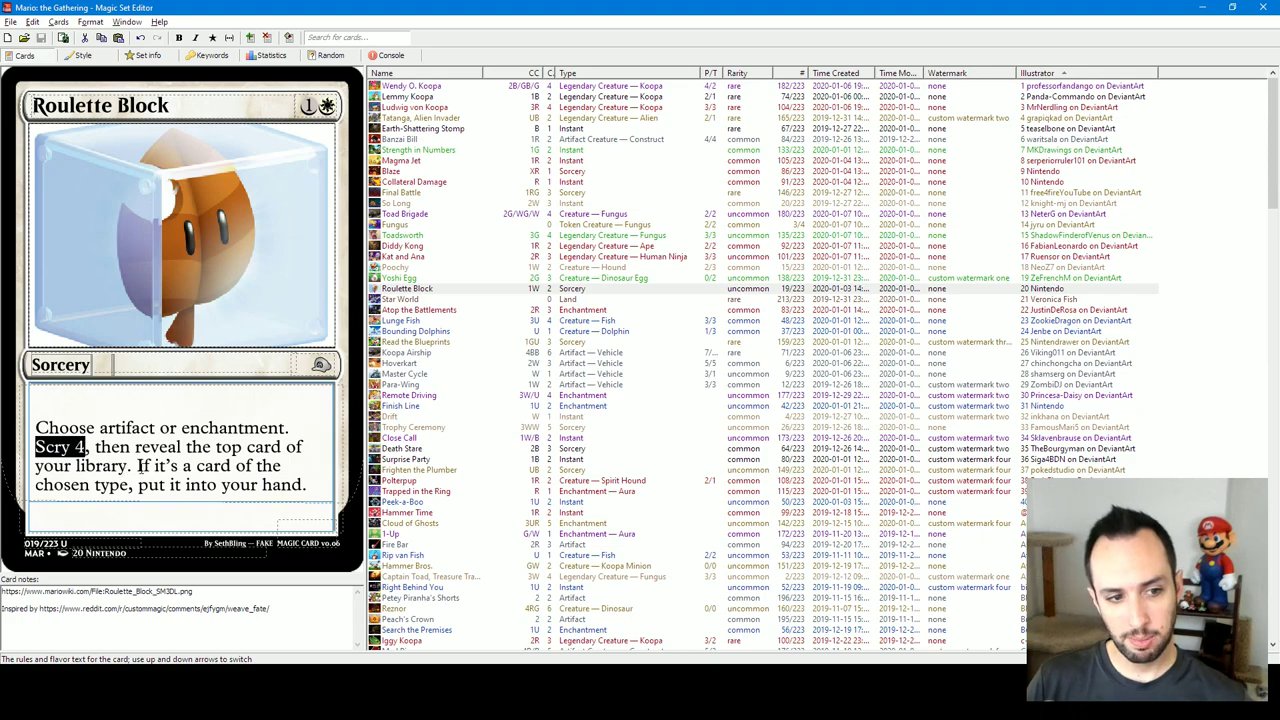
{"action": "left_click_drag", "start_coordinate": [138, 465], "coordinate": [306, 485]}
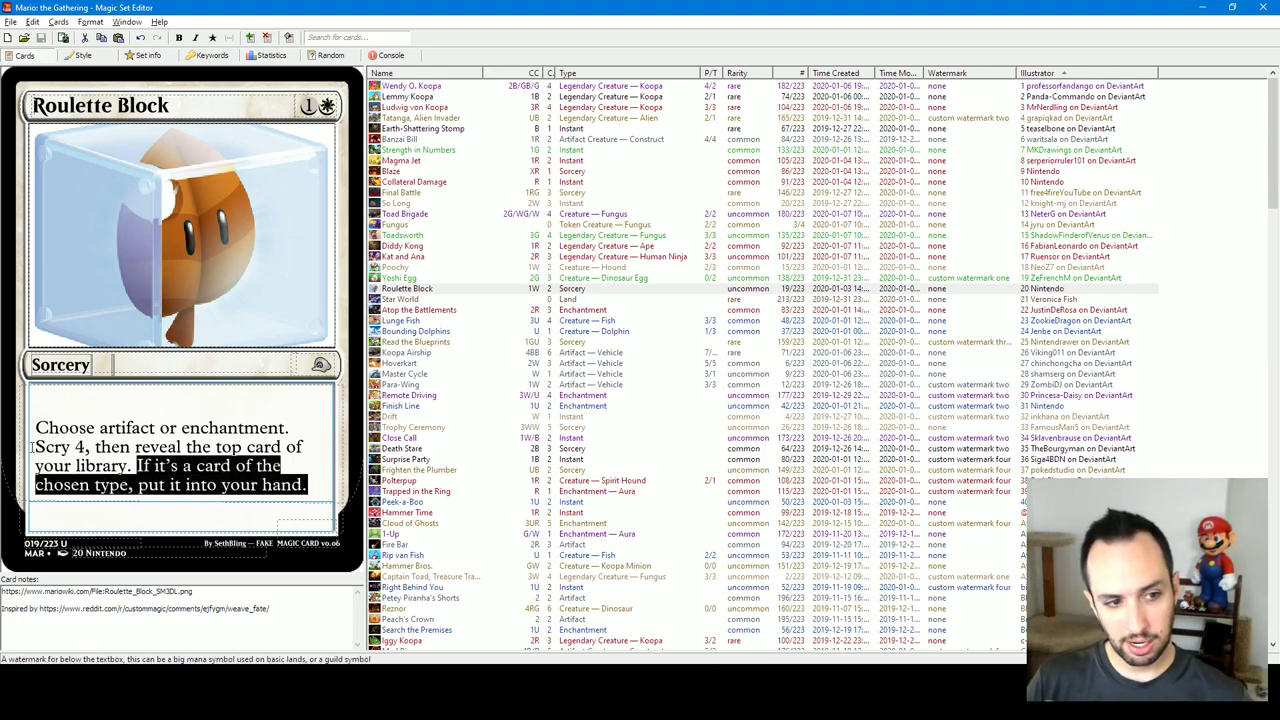
{"action": "left_click_drag", "start_coordinate": [45, 447], "coordinate": [289, 420]}
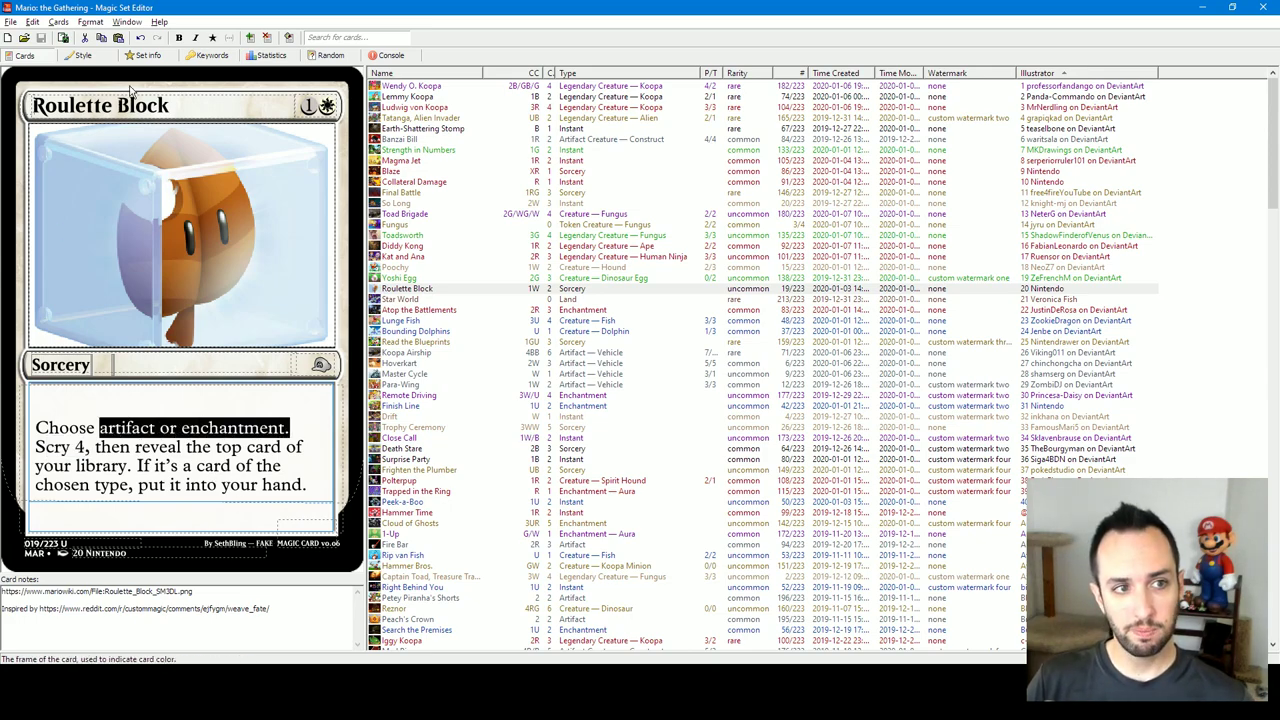
{"action": "left_click", "coordinate": [40, 105]}
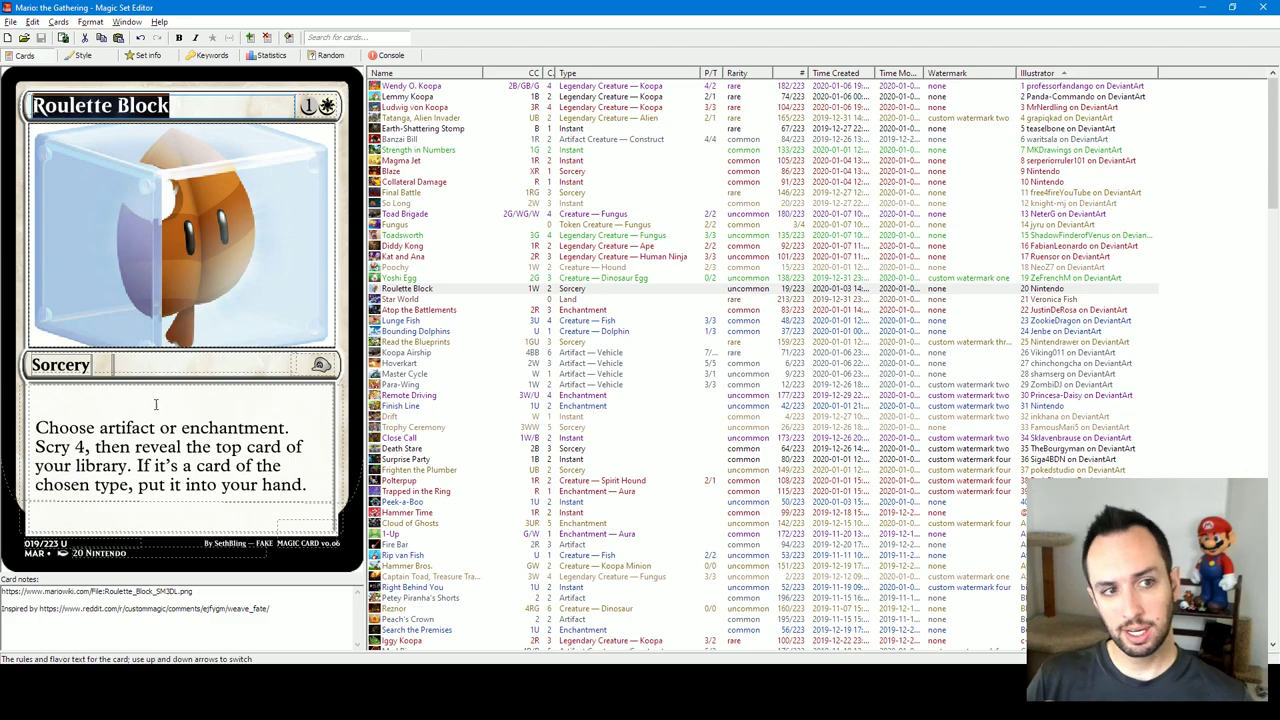
{"action": "left_click", "coordinate": [214, 472]}
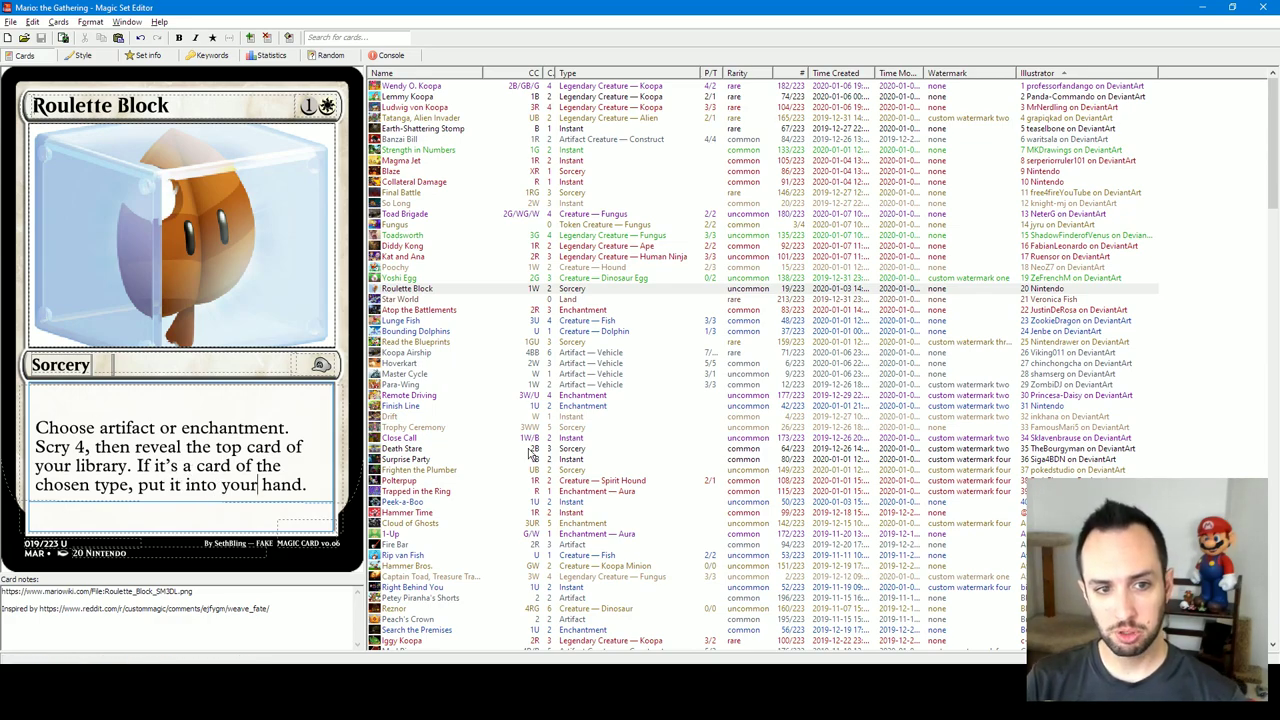
{"action": "left_click_drag", "start_coordinate": [37, 447], "coordinate": [95, 447]}
{"action": "left_click", "coordinate": [104, 447]}
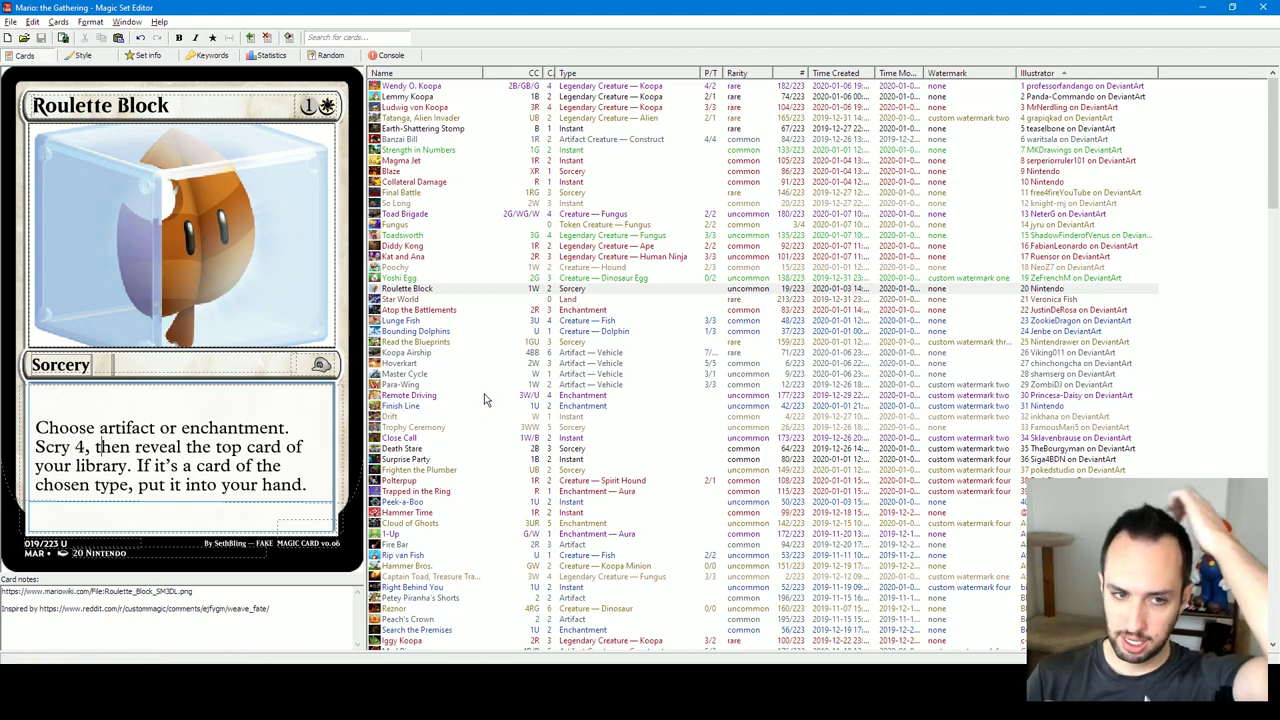
Open the Star World land card and examine its Level up 1 ability
{"action": "left_click", "coordinate": [398, 299]}
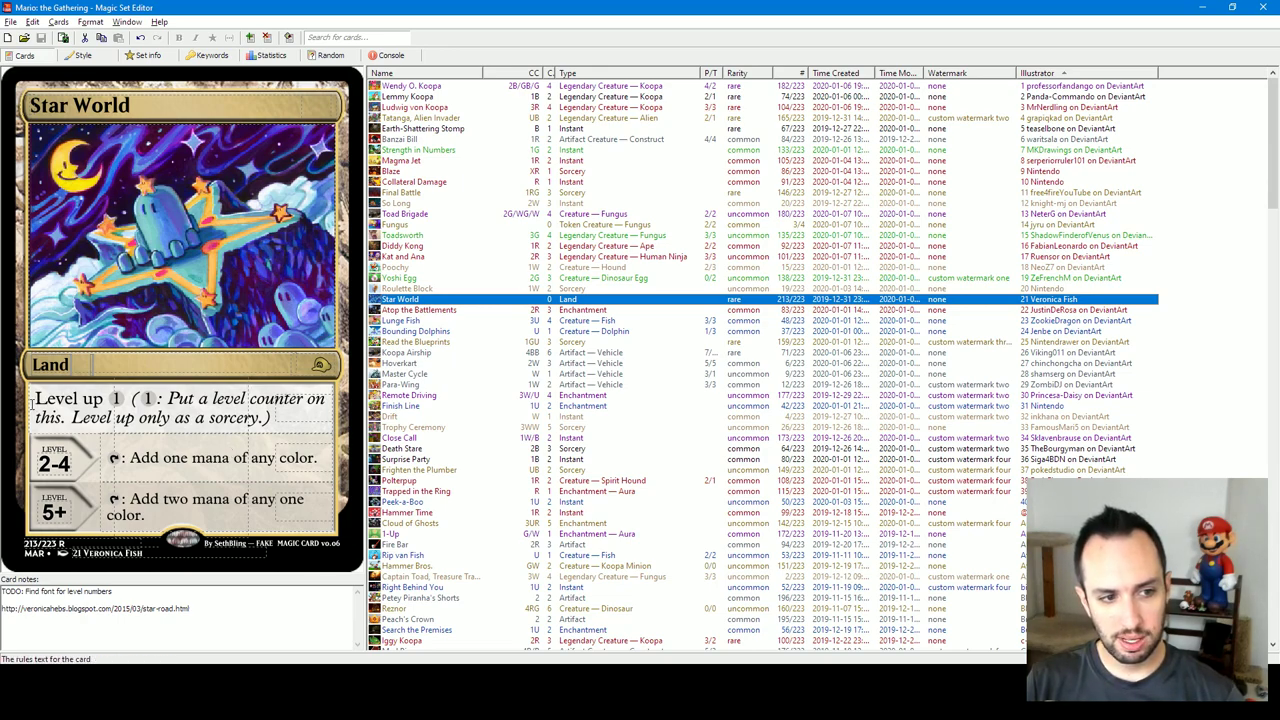
{"action": "left_click", "coordinate": [200, 405]}
{"action": "key", "text": "Home"}
{"action": "key", "text": "shift+ctrl+Right"}
{"action": "key", "text": "shift+ctrl+Right"}
{"action": "key", "text": "shift+ctrl+Right"}
{"action": "key", "text": "Left"}
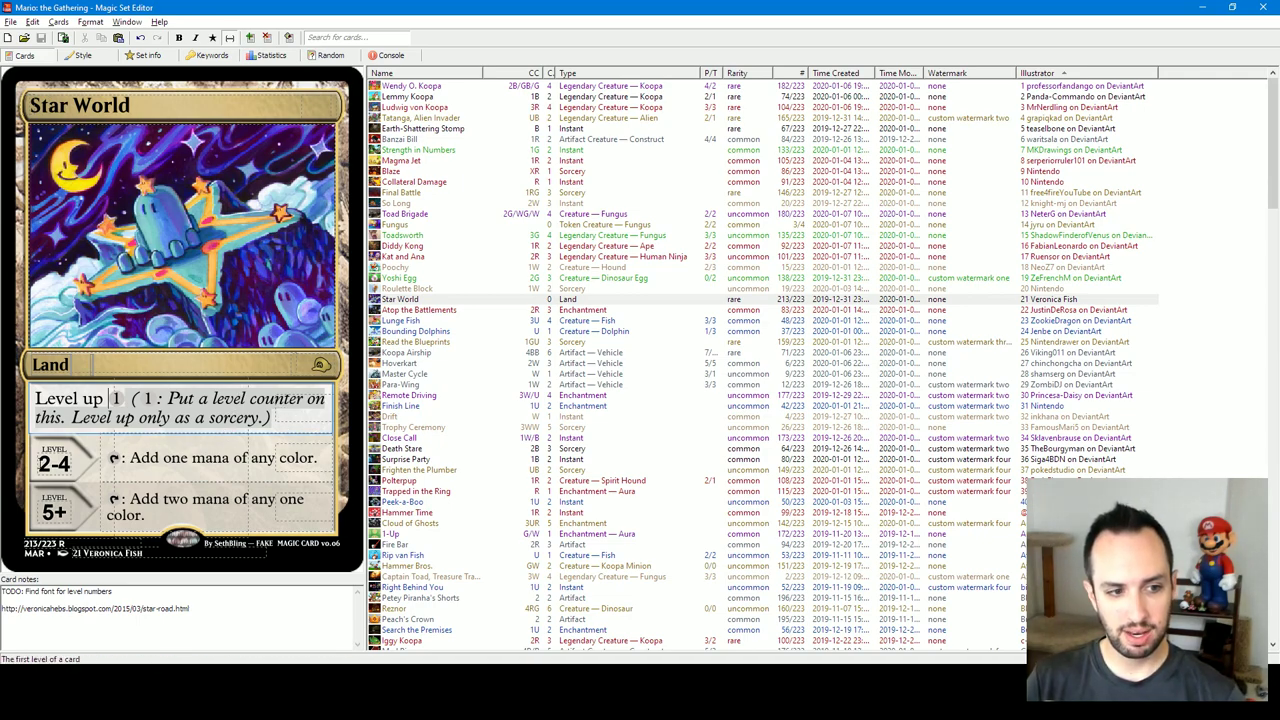
Read Star World's mana abilities for level 2-4 and level 5+
{"action": "left_click", "coordinate": [54, 462]}
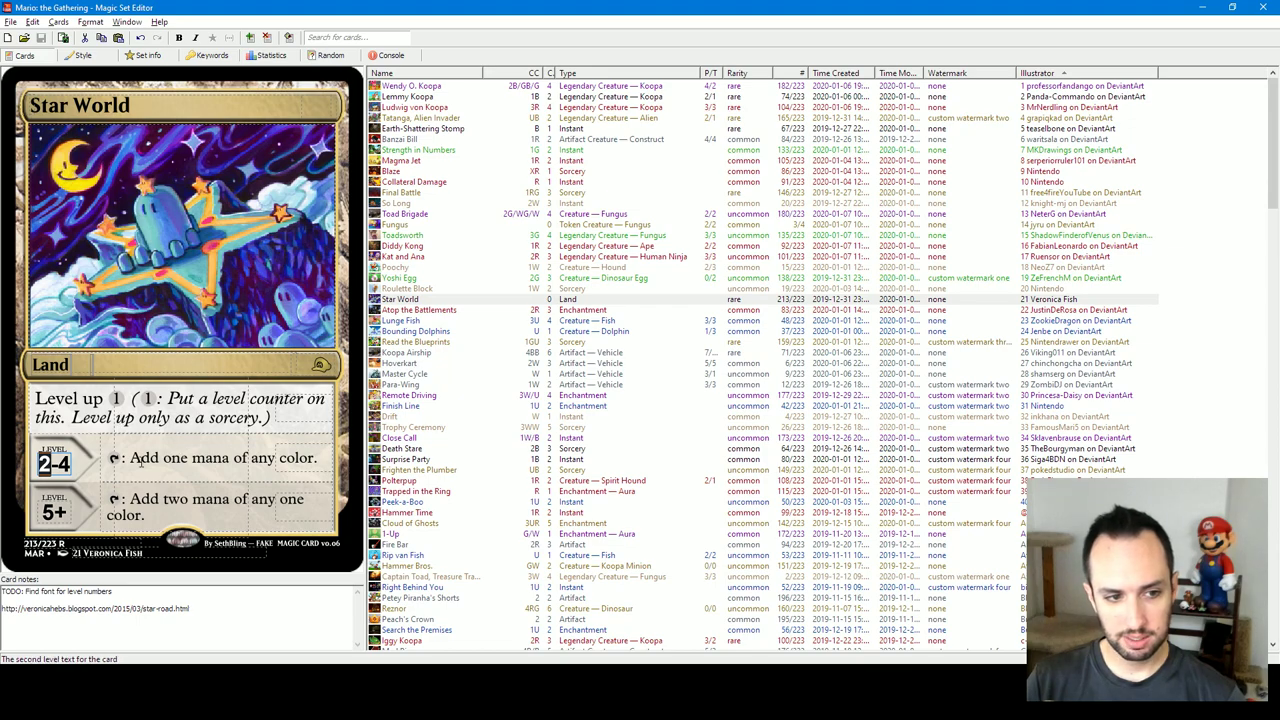
{"action": "left_click_drag", "start_coordinate": [140, 458], "coordinate": [320, 458]}
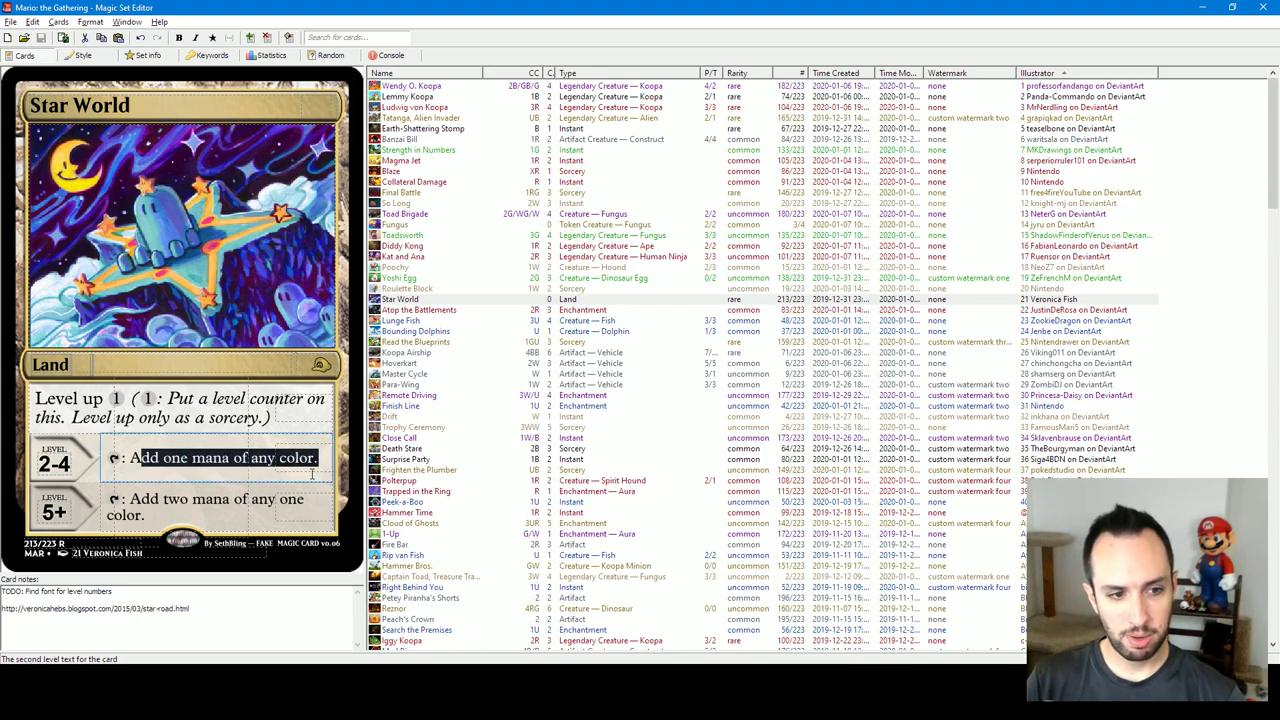
{"action": "left_click", "coordinate": [50, 511]}
{"action": "left_click_drag", "start_coordinate": [130, 499], "coordinate": [192, 514]}
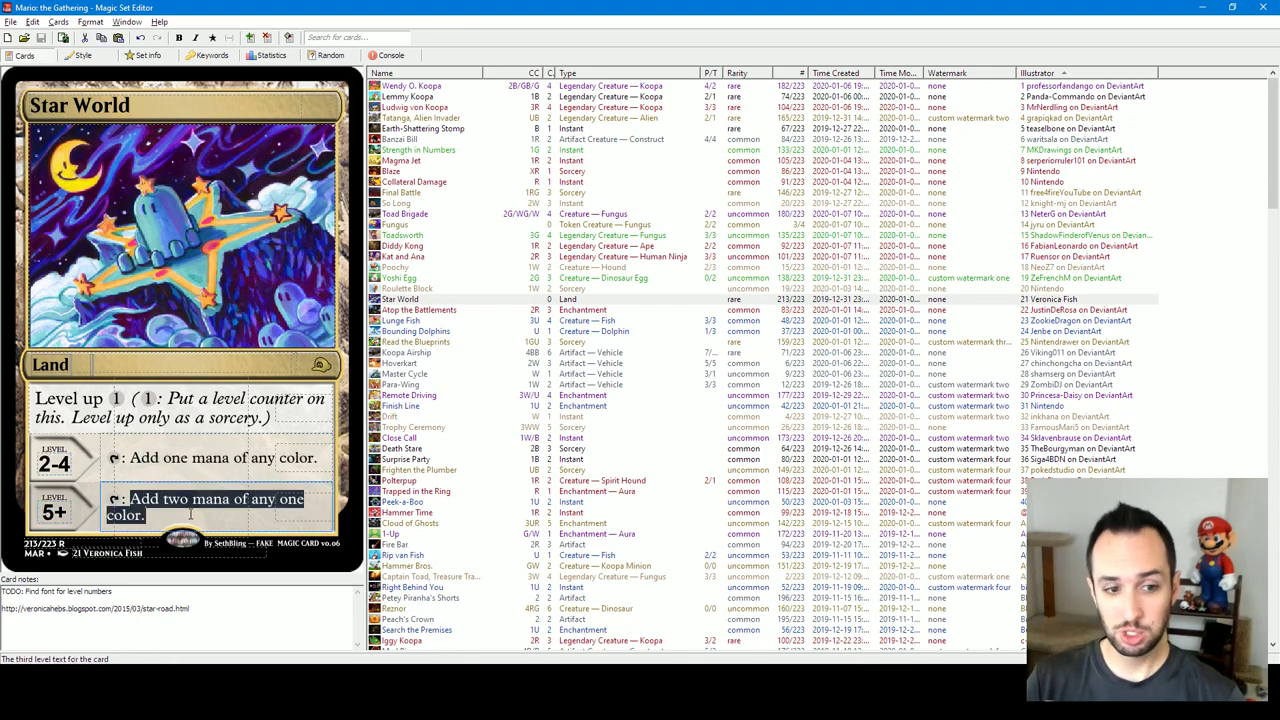
{"action": "left_click", "coordinate": [169, 516]}
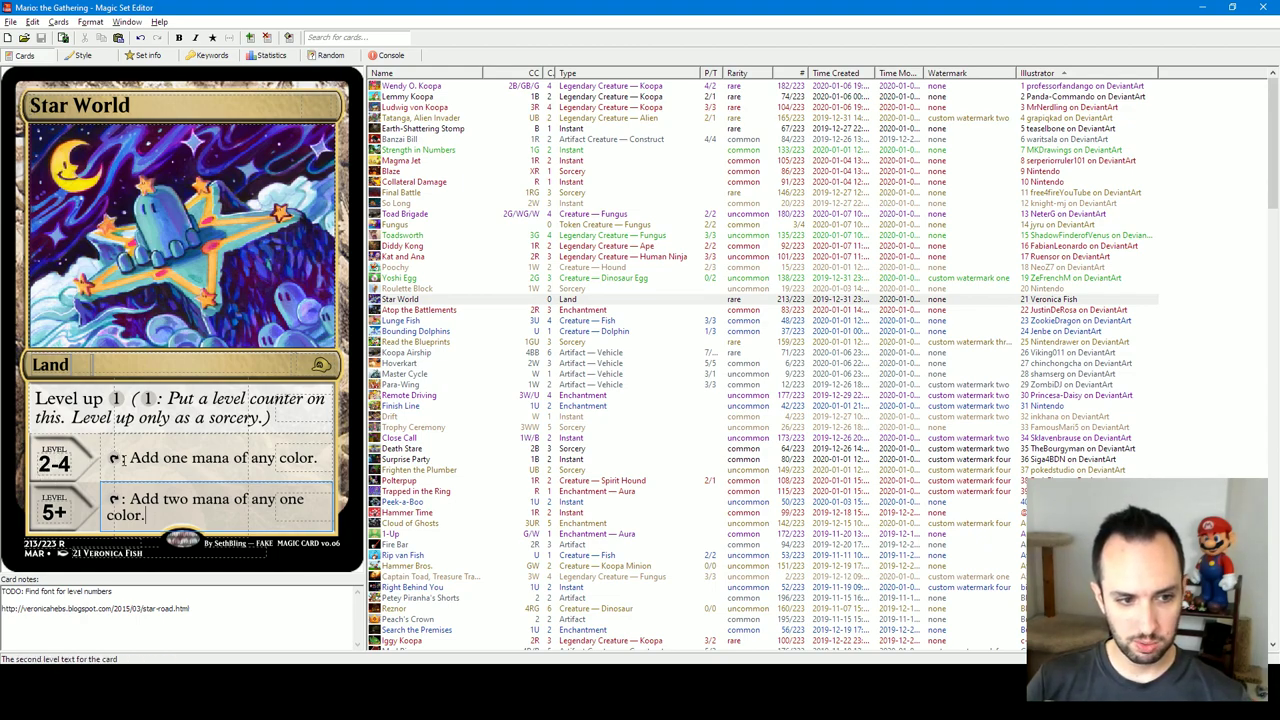
Compare Star World's "Add one mana of any color" and "Add two mana of any one color" abilities, and recheck the Level up cost
{"action": "key", "text": "shift+Tab"}
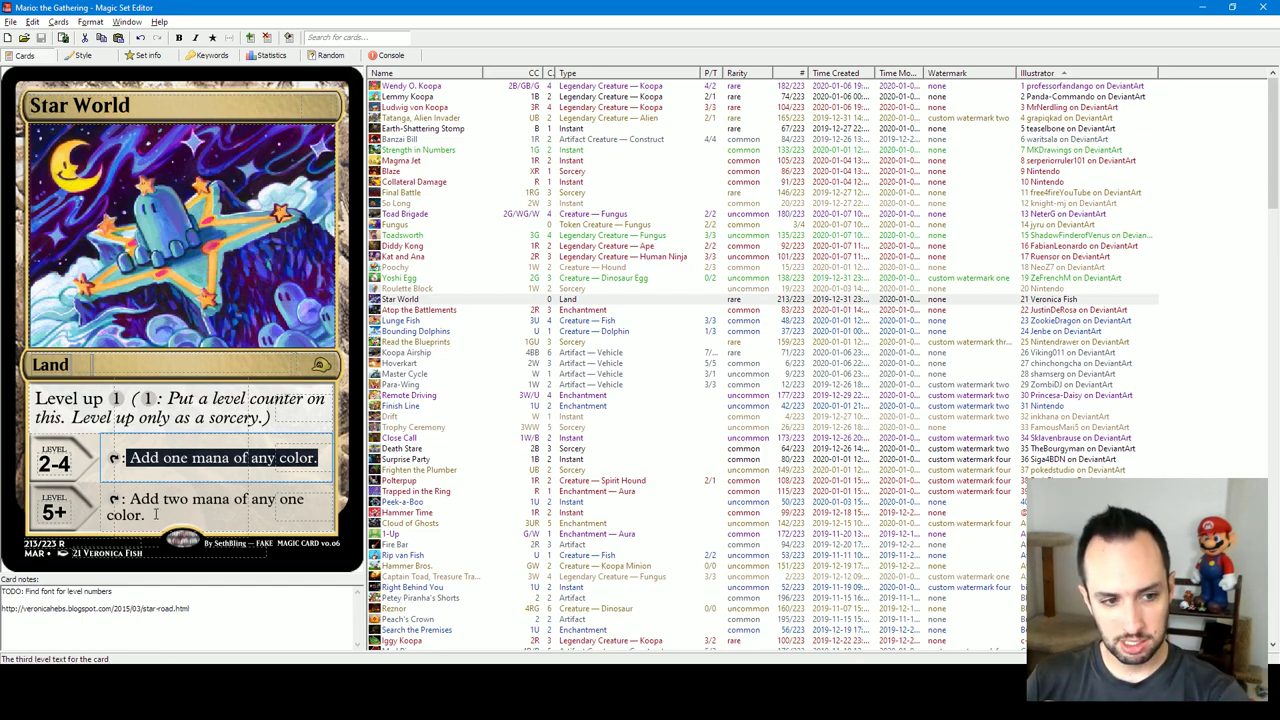
{"action": "key", "text": "Tab"}
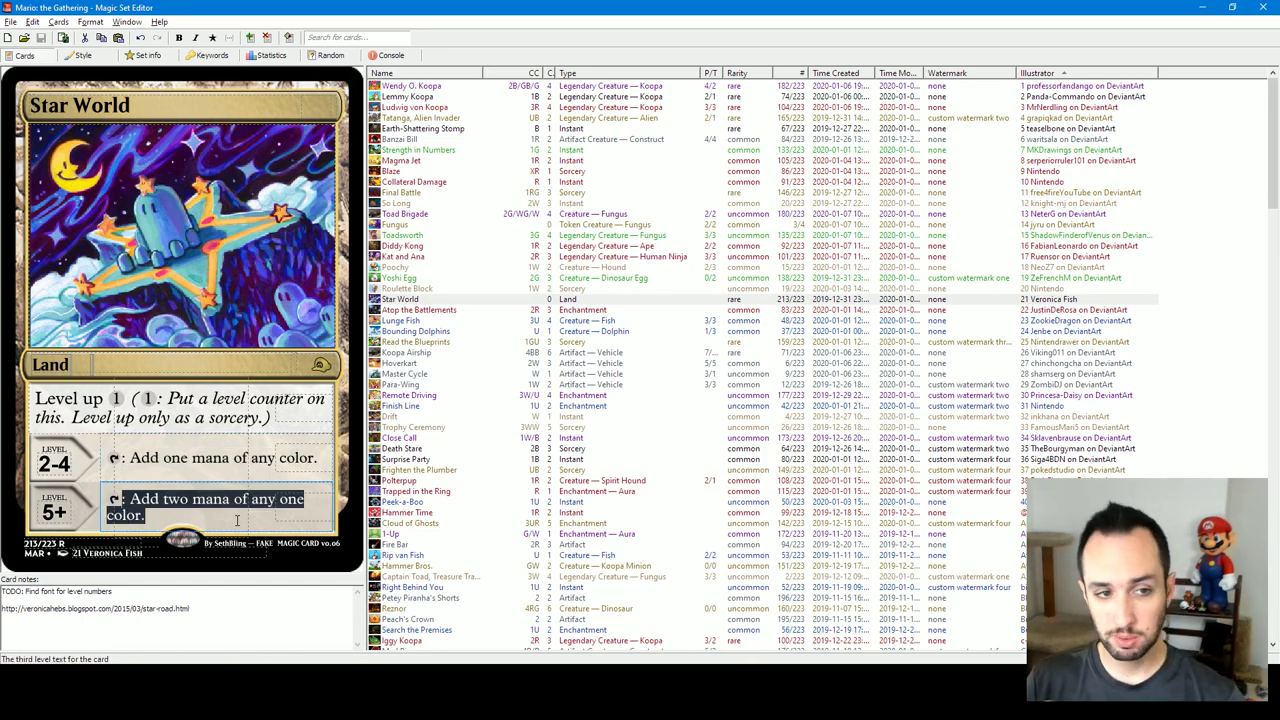
{"action": "left_click", "coordinate": [143, 456]}
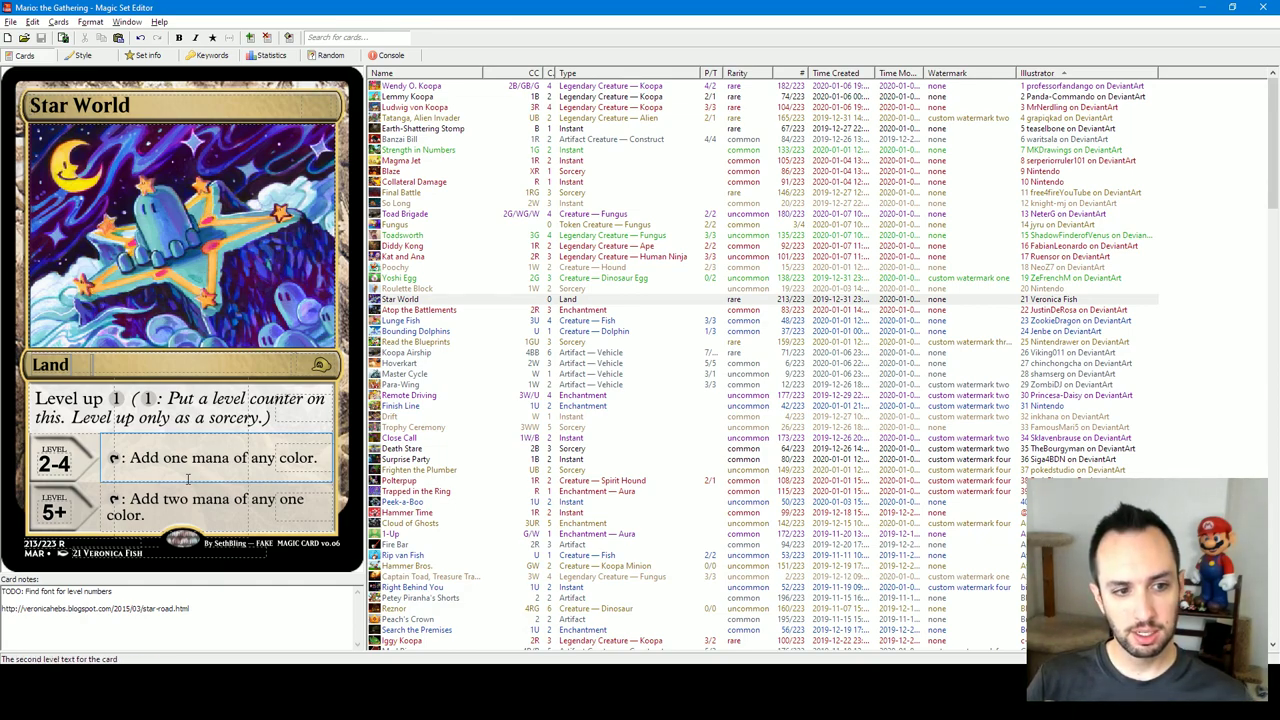
{"action": "left_click_drag", "start_coordinate": [130, 458], "coordinate": [318, 458]}
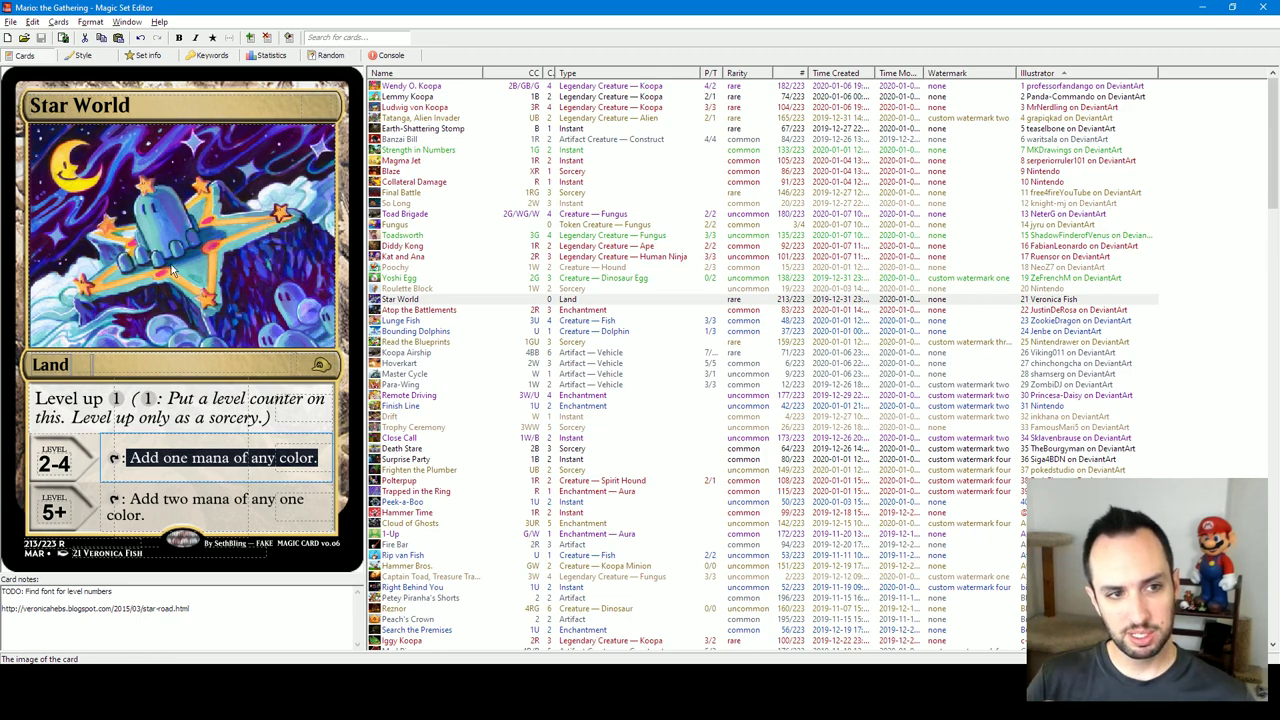
{"action": "left_click", "coordinate": [165, 504]}
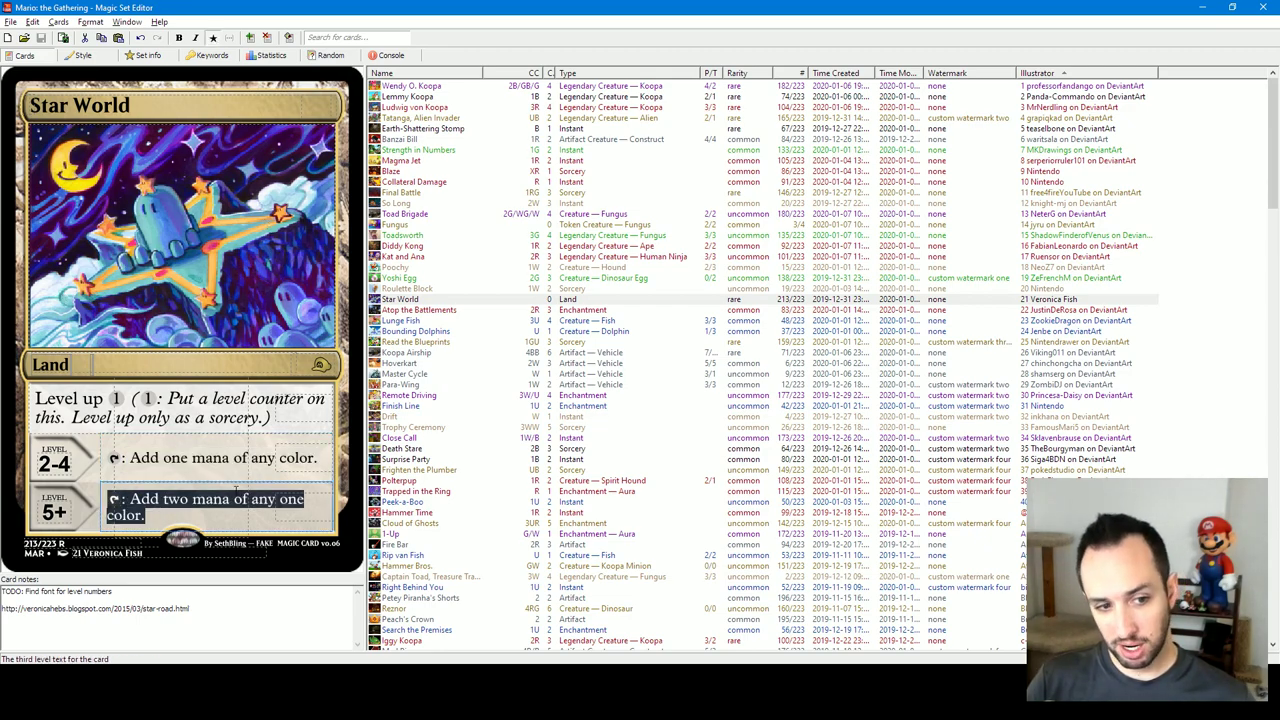
{"action": "left_click", "coordinate": [158, 514]}
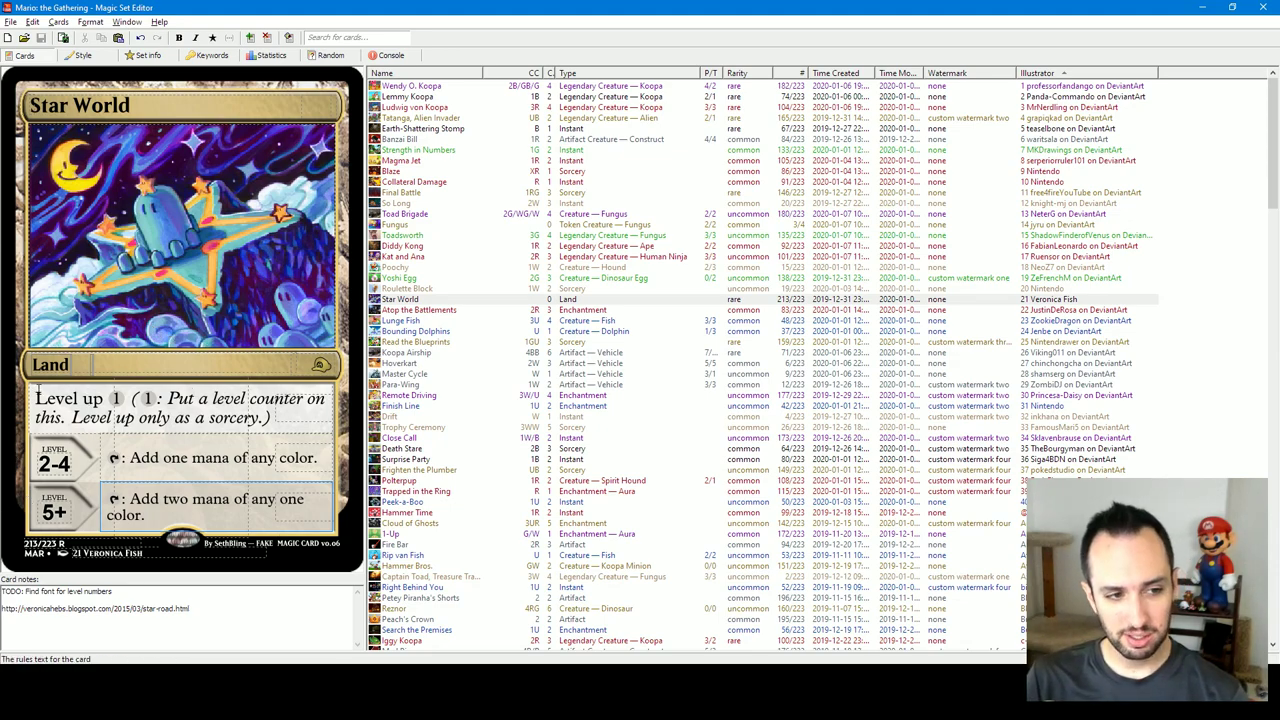
{"action": "left_click_drag", "start_coordinate": [33, 396], "coordinate": [116, 398]}
{"action": "left_click", "coordinate": [104, 398]}
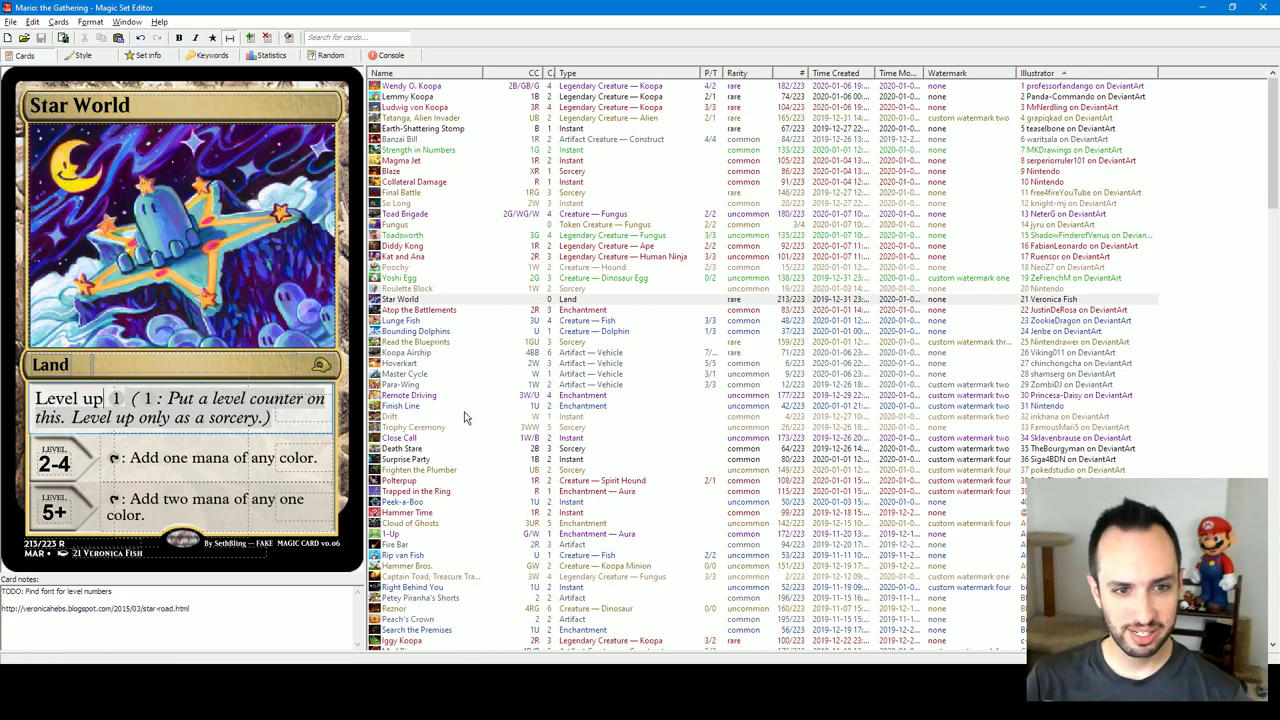
Open the Atop the Battlements enchantment card and read its triggered ability about blocking creatures dying
{"action": "left_click", "coordinate": [419, 312]}
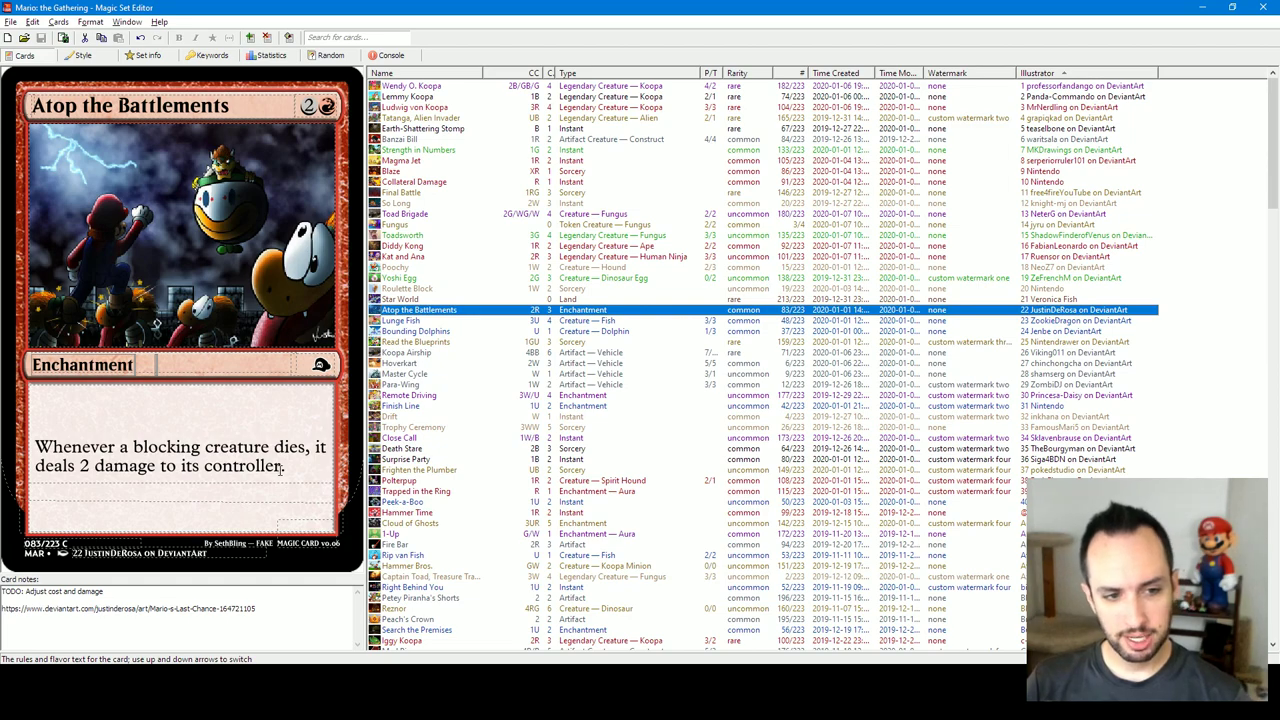
{"action": "left_click_drag", "start_coordinate": [296, 466], "coordinate": [2, 404]}
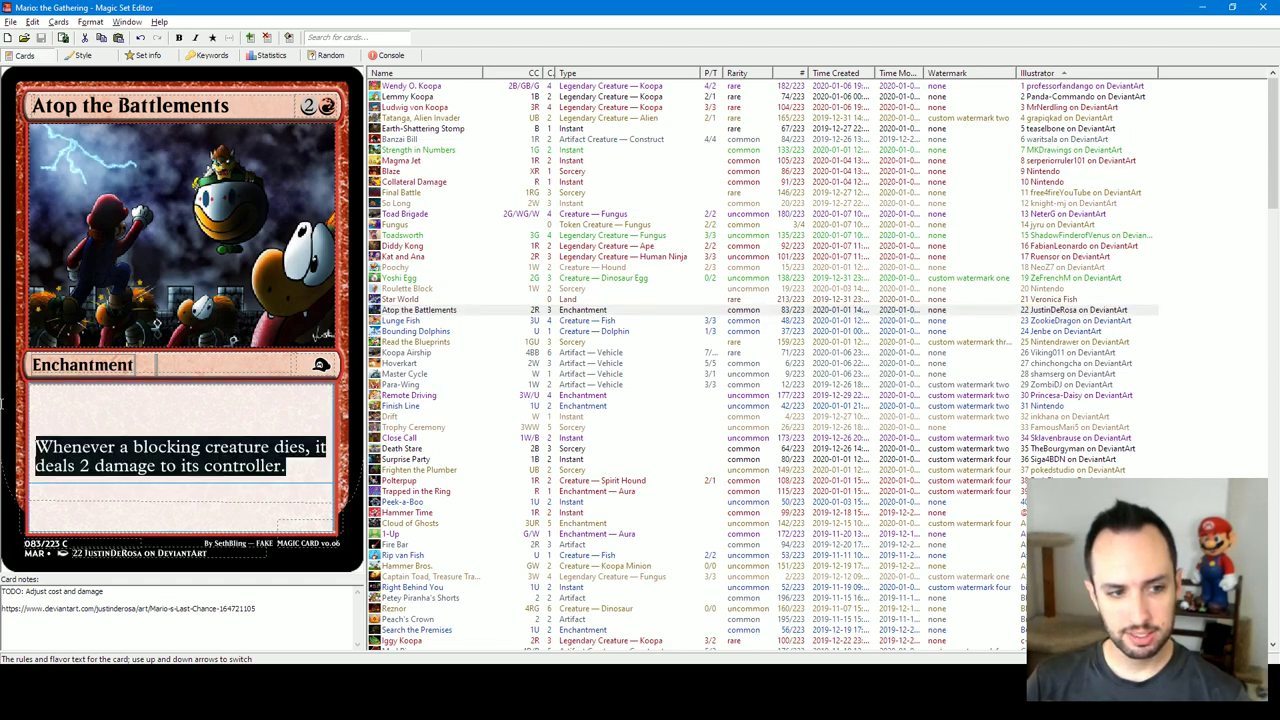
{"action": "left_click", "coordinate": [309, 474]}
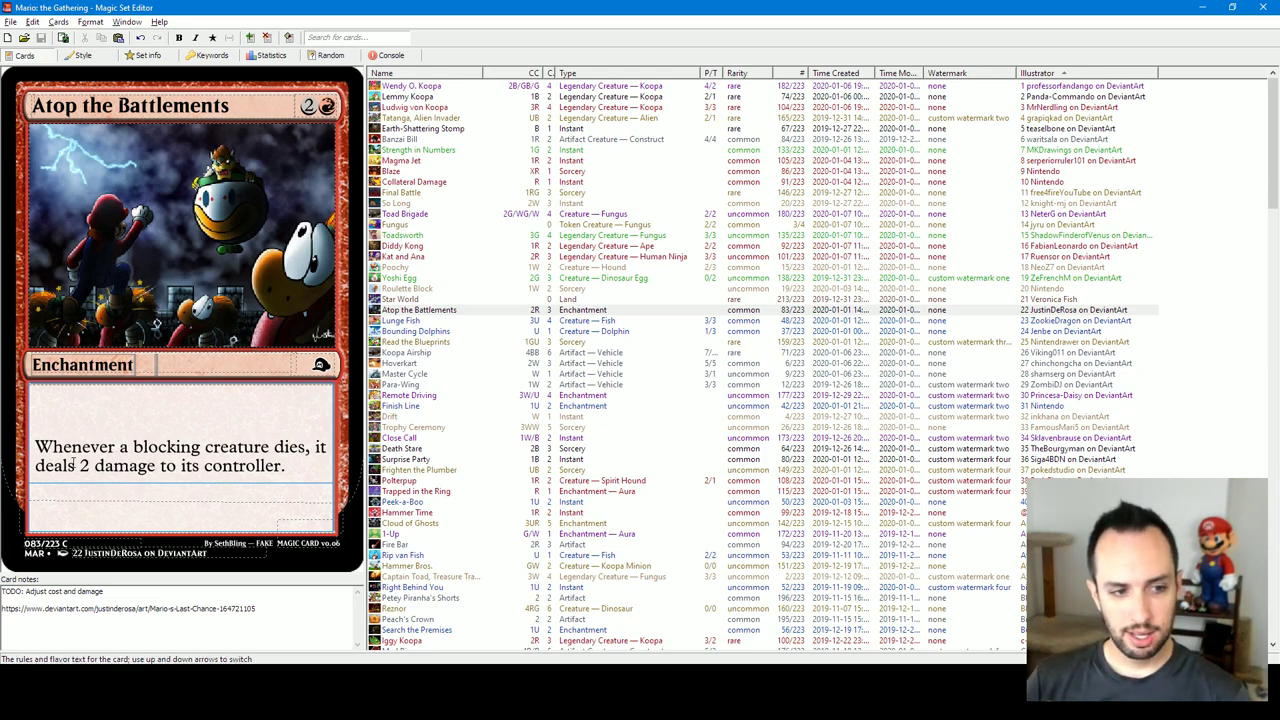
{"action": "left_click_drag", "start_coordinate": [35, 447], "coordinate": [287, 466]}
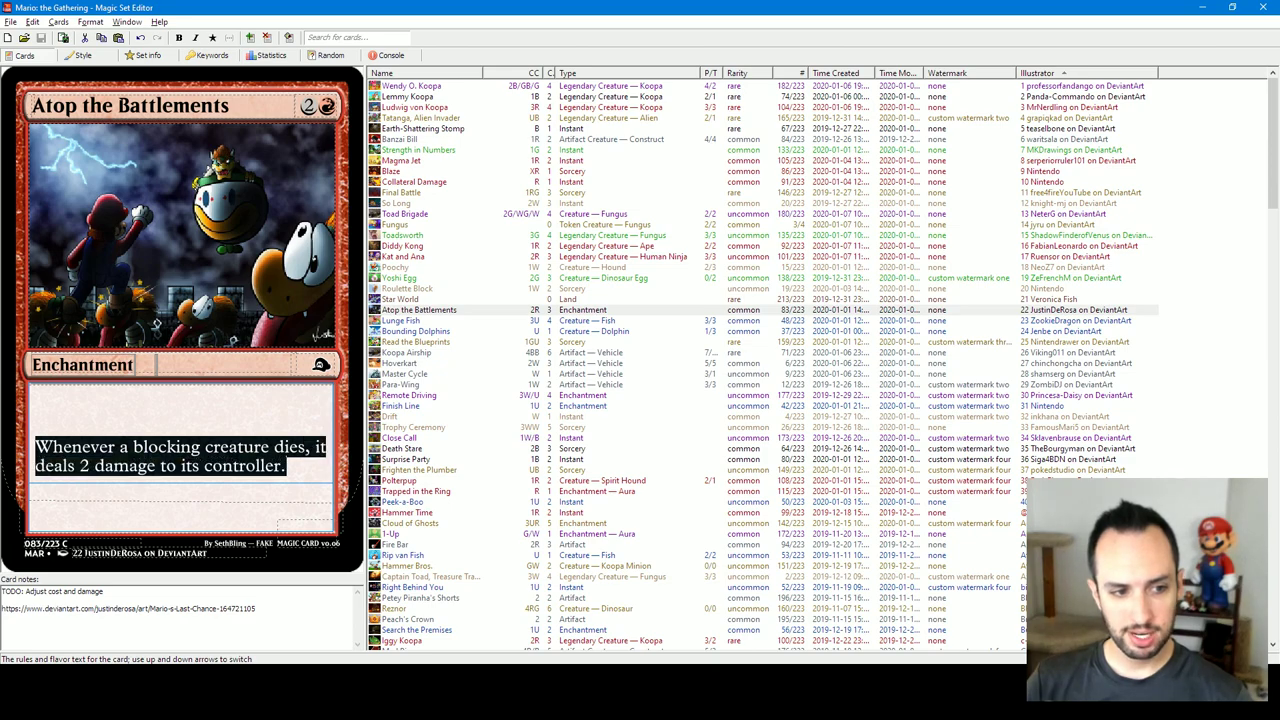
{"action": "left_click", "coordinate": [293, 477]}
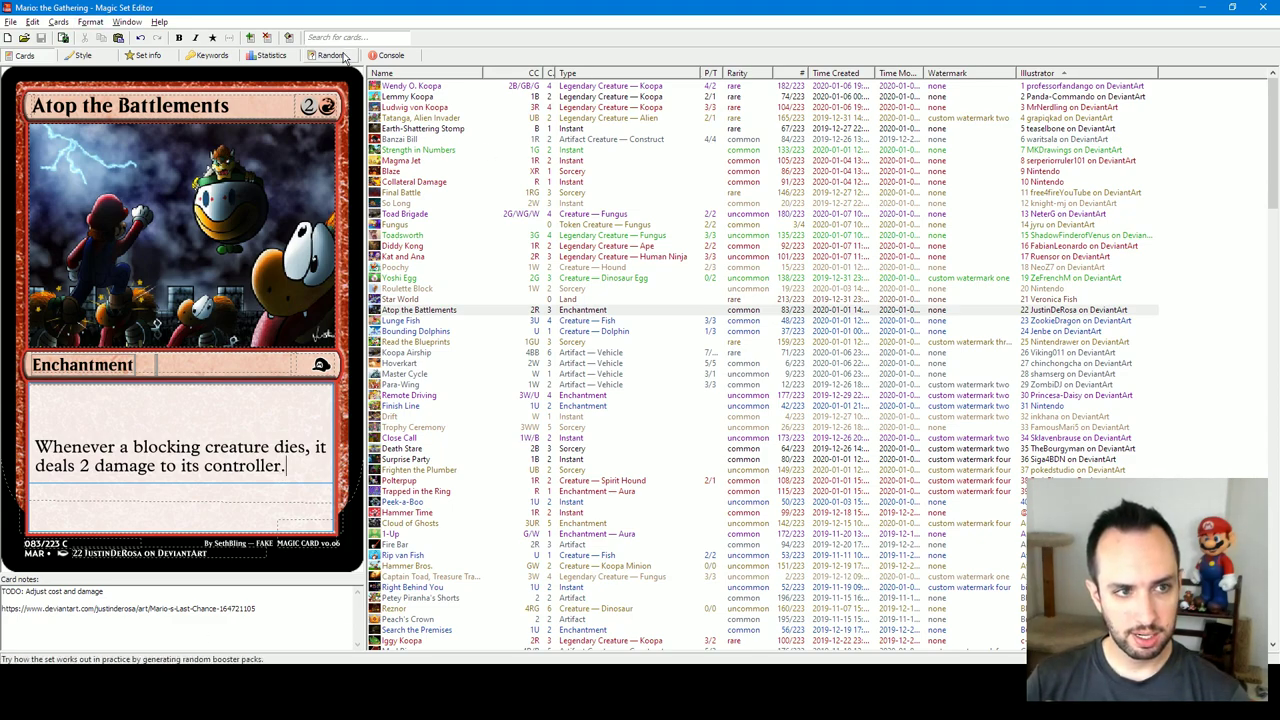
{"action": "left_click", "coordinate": [266, 512]}
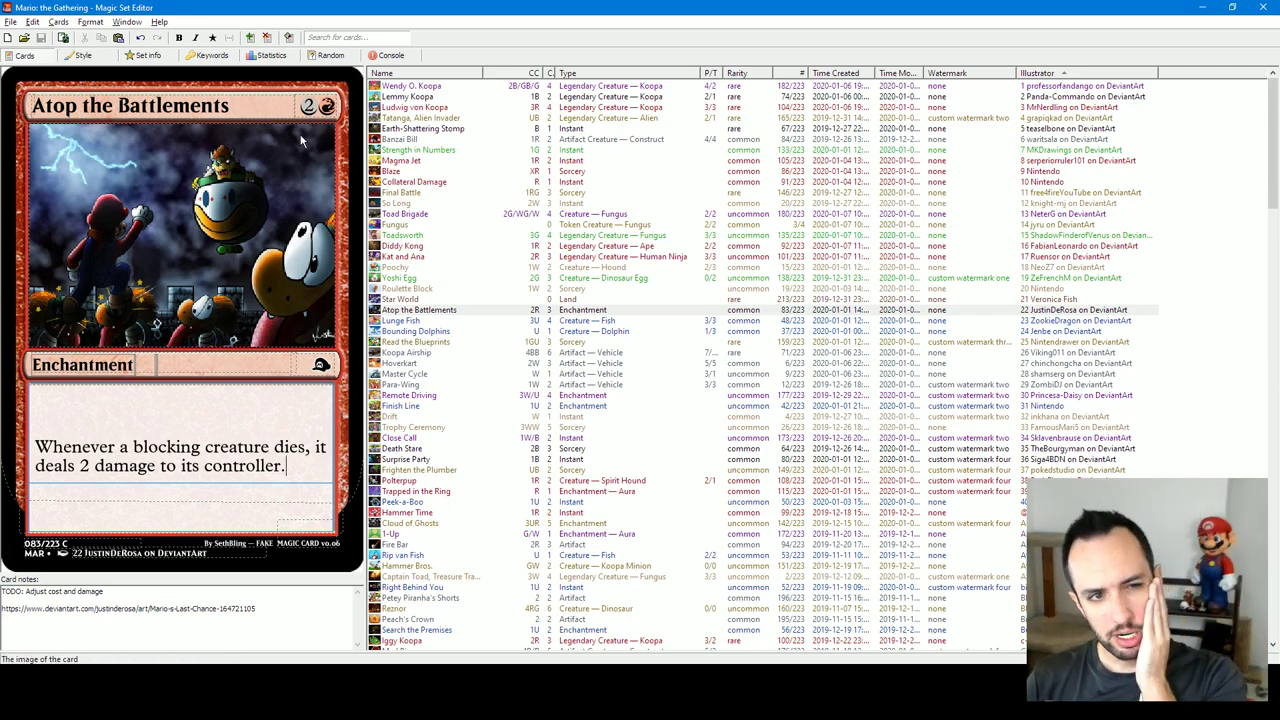
Try a mana cost of 3R and 3 damage on Atop the Battlements, and undo both changes
{"action": "left_click", "coordinate": [316, 106]}
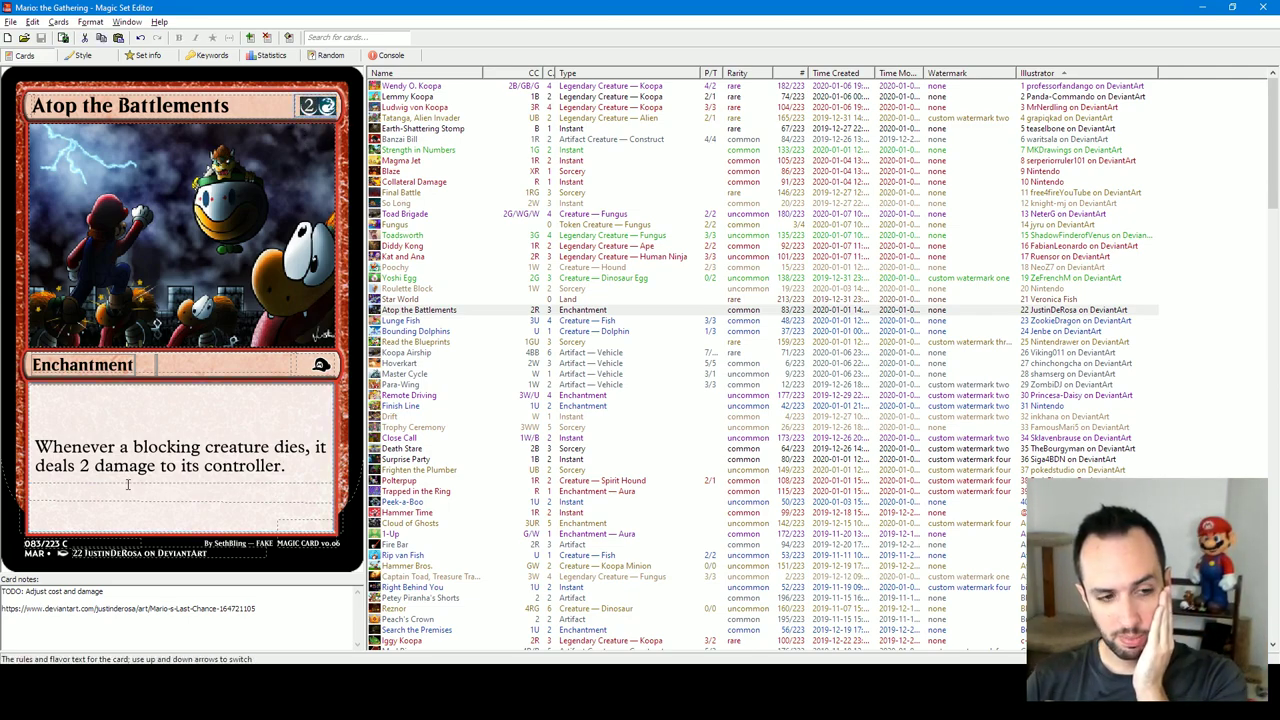
{"action": "double_click", "coordinate": [84, 466]}
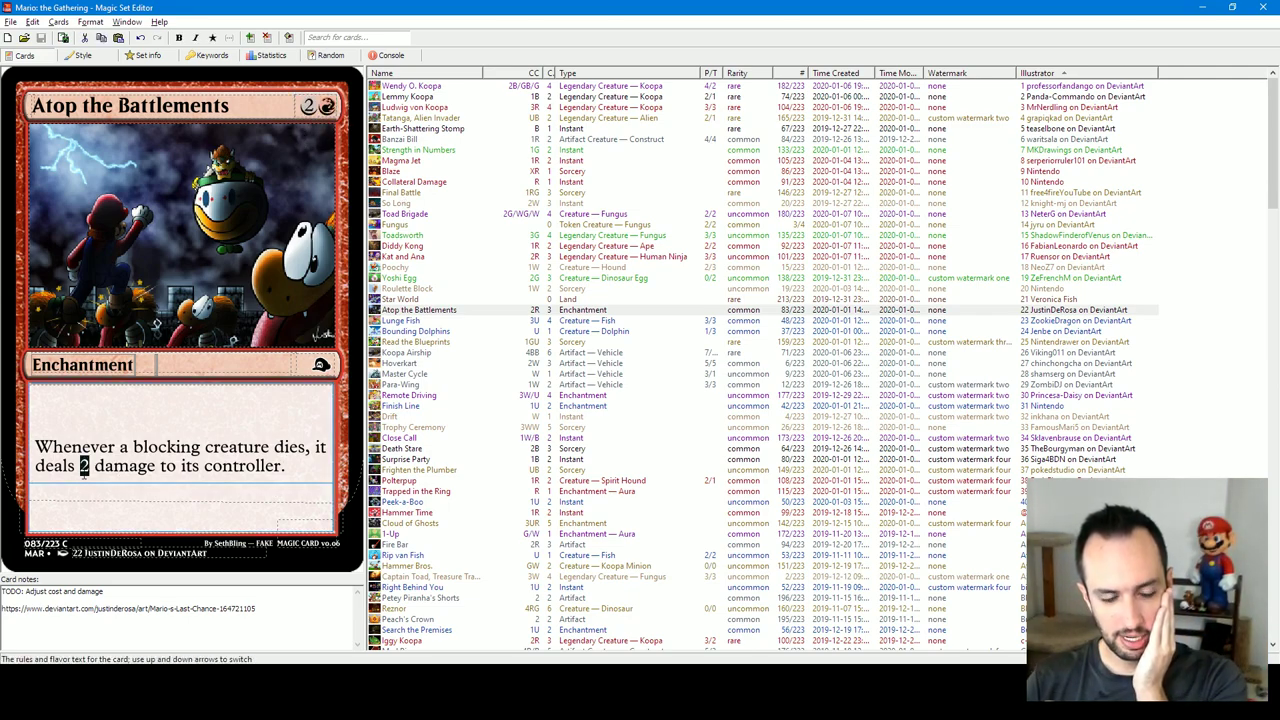
{"action": "left_click", "coordinate": [310, 108]}
{"action": "type", "text": "3"}
{"action": "double_click", "coordinate": [84, 466]}
{"action": "type", "text": "3"}
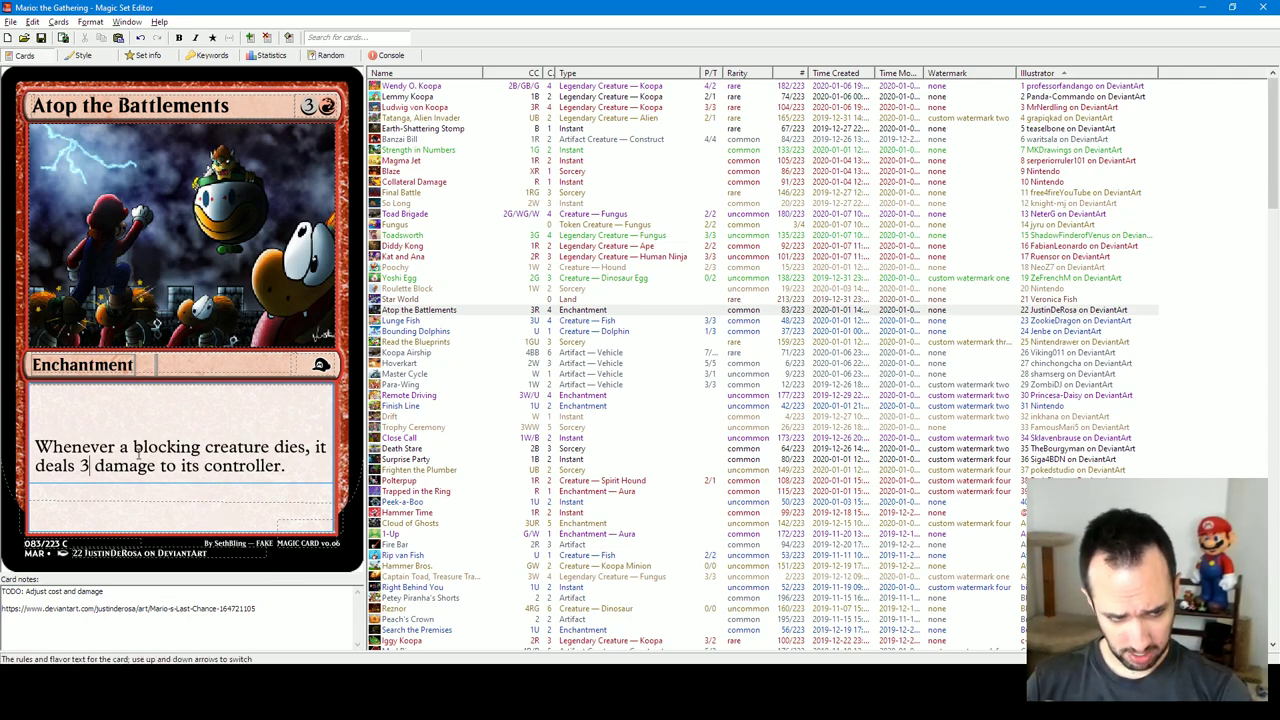
{"action": "key", "text": "ctrl+z"}
{"action": "key", "text": "ctrl+z"}
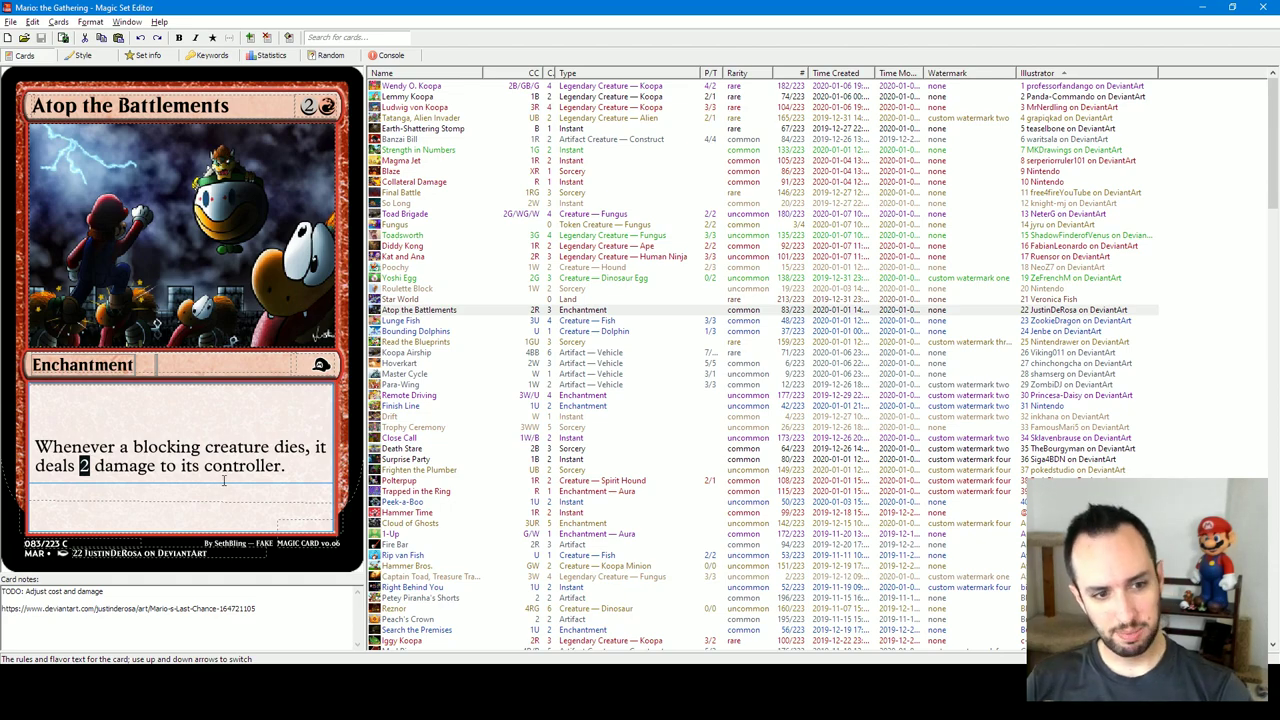
{"action": "left_click", "coordinate": [247, 468]}
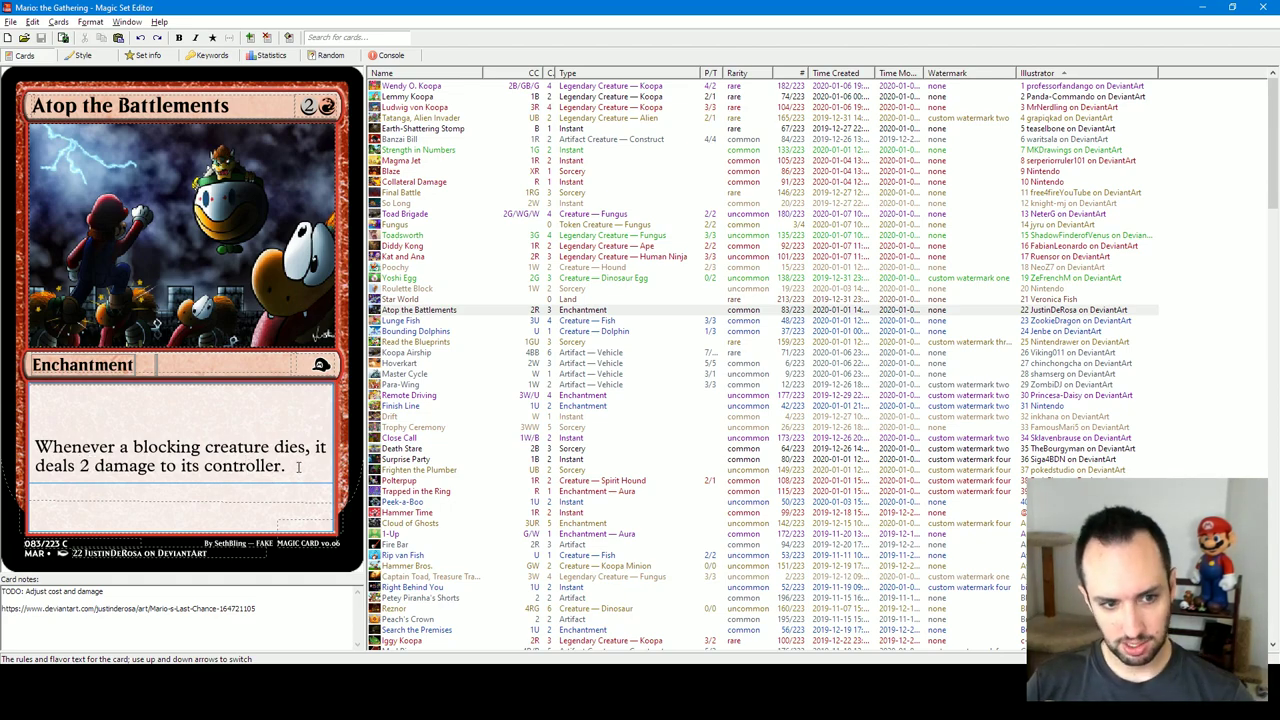
Reread Atop the Battlements' rules text, checking the damage amount and who receives it
{"action": "left_click_drag", "start_coordinate": [302, 462], "coordinate": [34, 447]}
{"action": "left_click", "coordinate": [238, 466]}
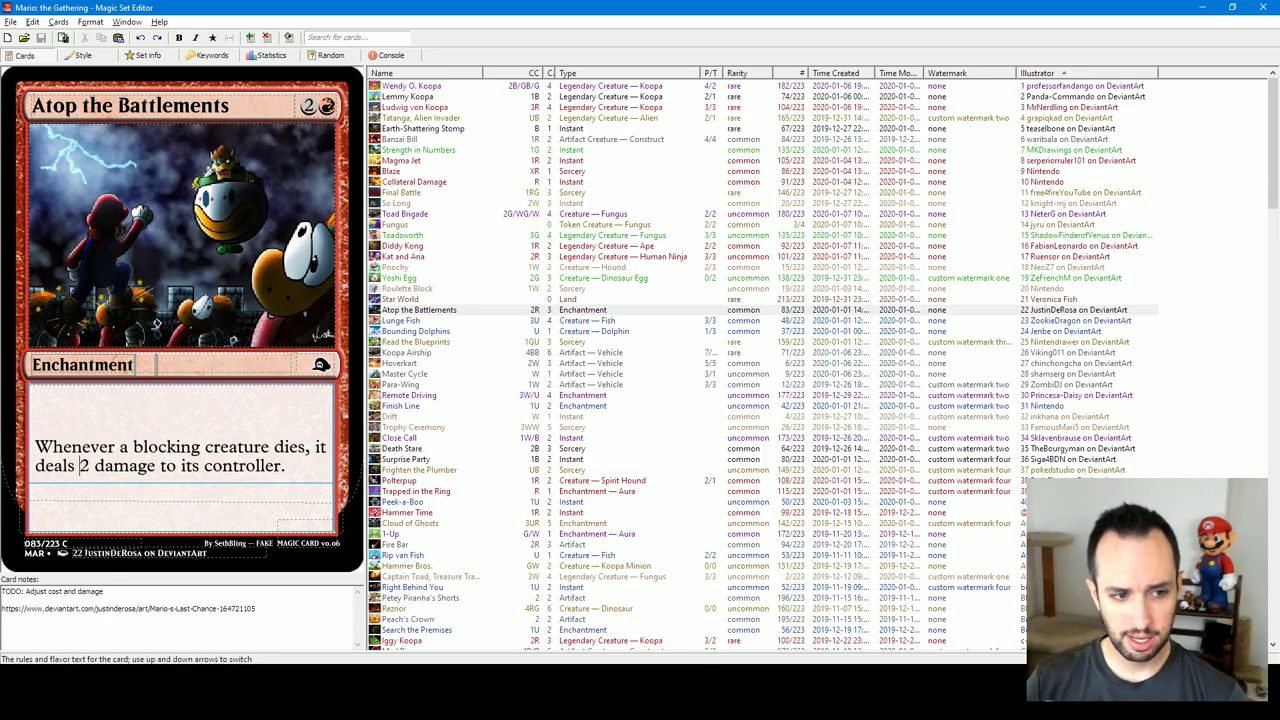
{"action": "double_click", "coordinate": [83, 465]}
{"action": "left_click", "coordinate": [297, 478]}
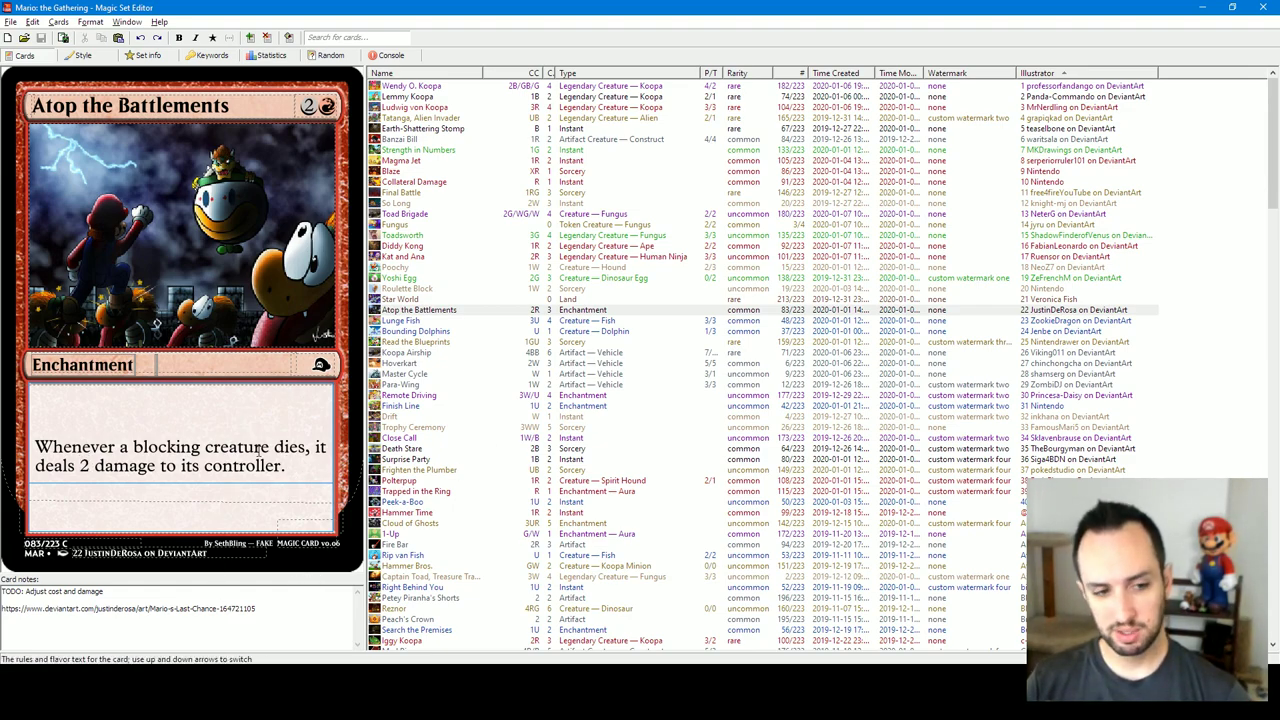
{"action": "left_click_drag", "start_coordinate": [288, 467], "coordinate": [2, 455]}
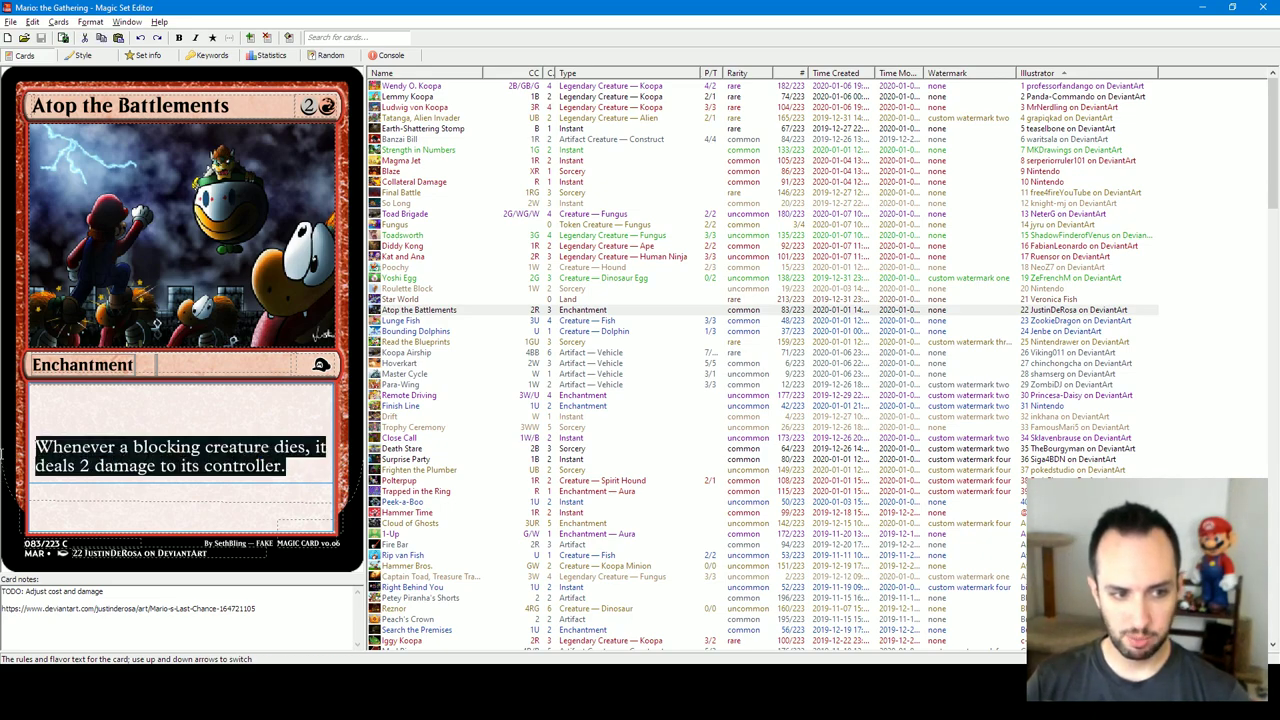
{"action": "left_click", "coordinate": [283, 476]}
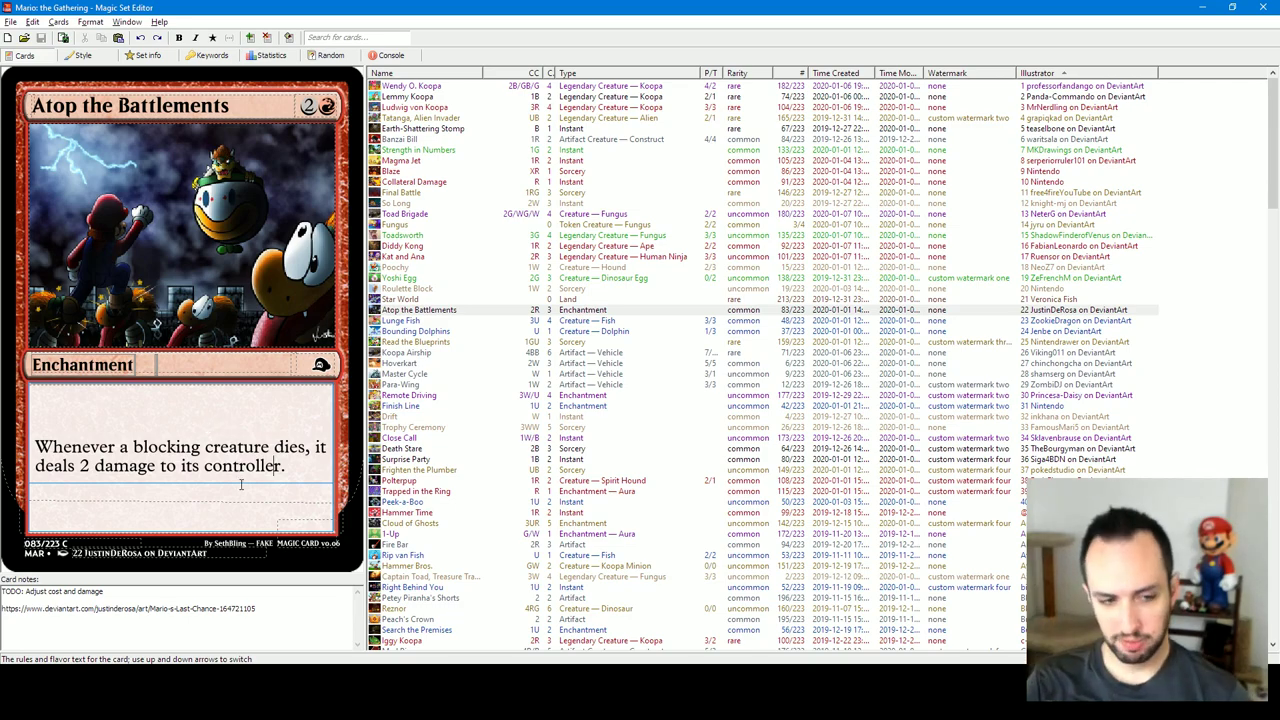
Review Atop the Battlements' whole blocking-creature trigger once more and weigh its damage number
{"action": "left_click", "coordinate": [310, 468]}
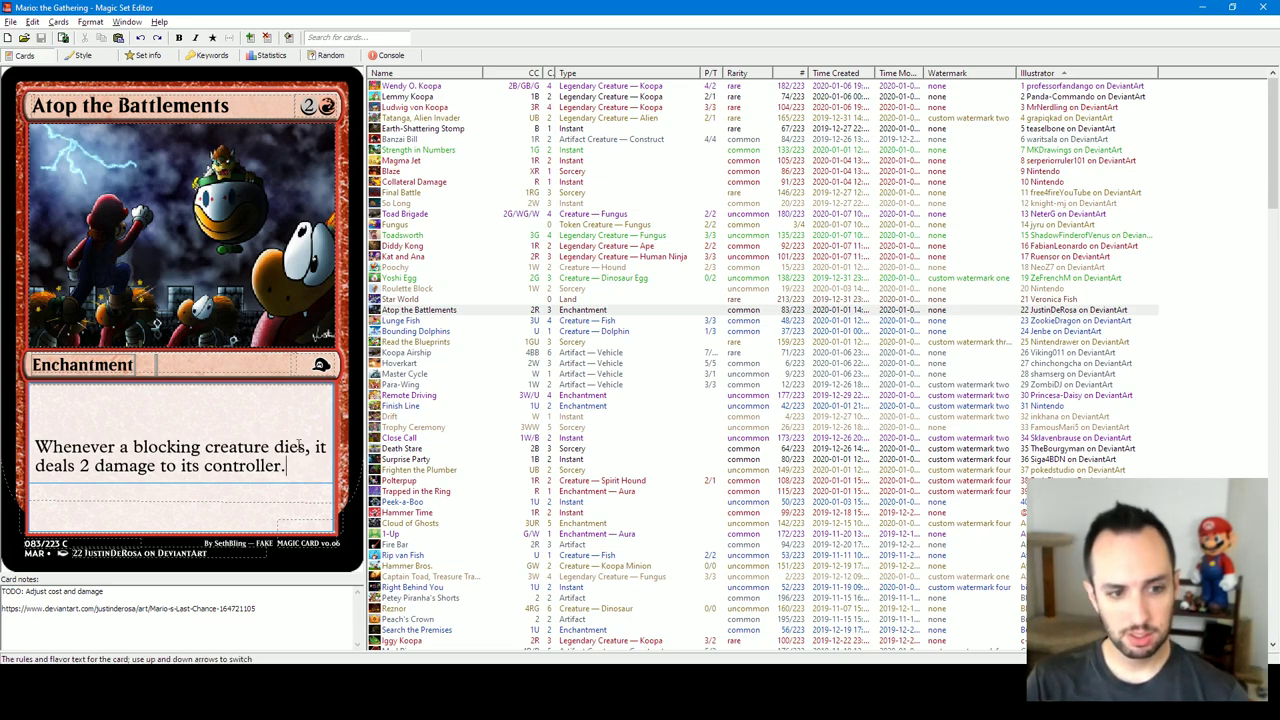
{"action": "key", "text": "ctrl+a"}
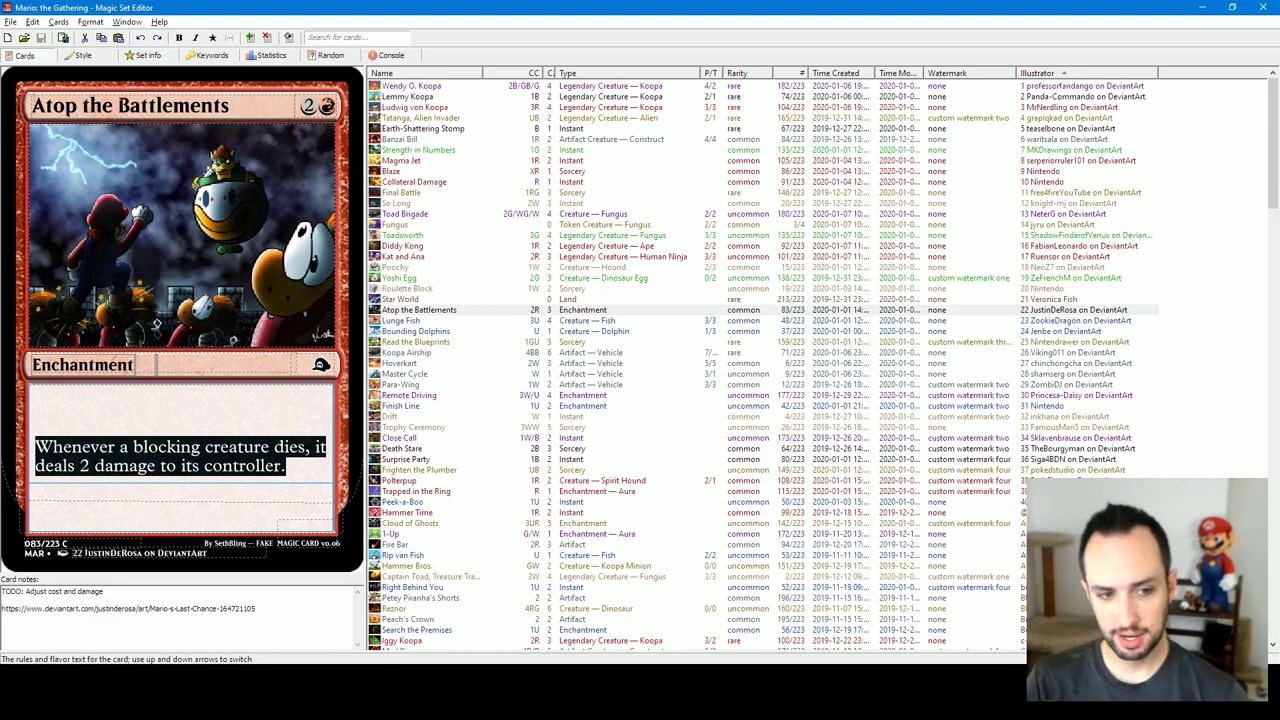
{"action": "left_click", "coordinate": [295, 481]}
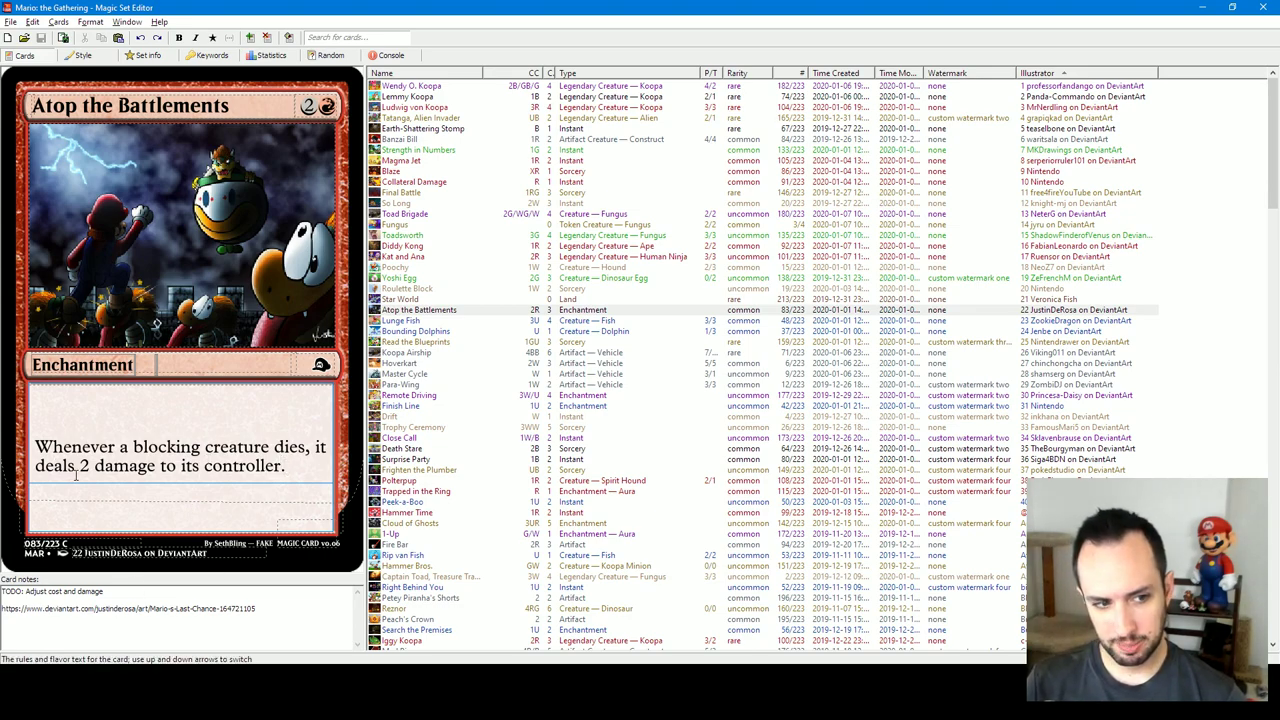
{"action": "left_click_drag", "start_coordinate": [77, 476], "coordinate": [92, 478]}
{"action": "left_click", "coordinate": [262, 463]}
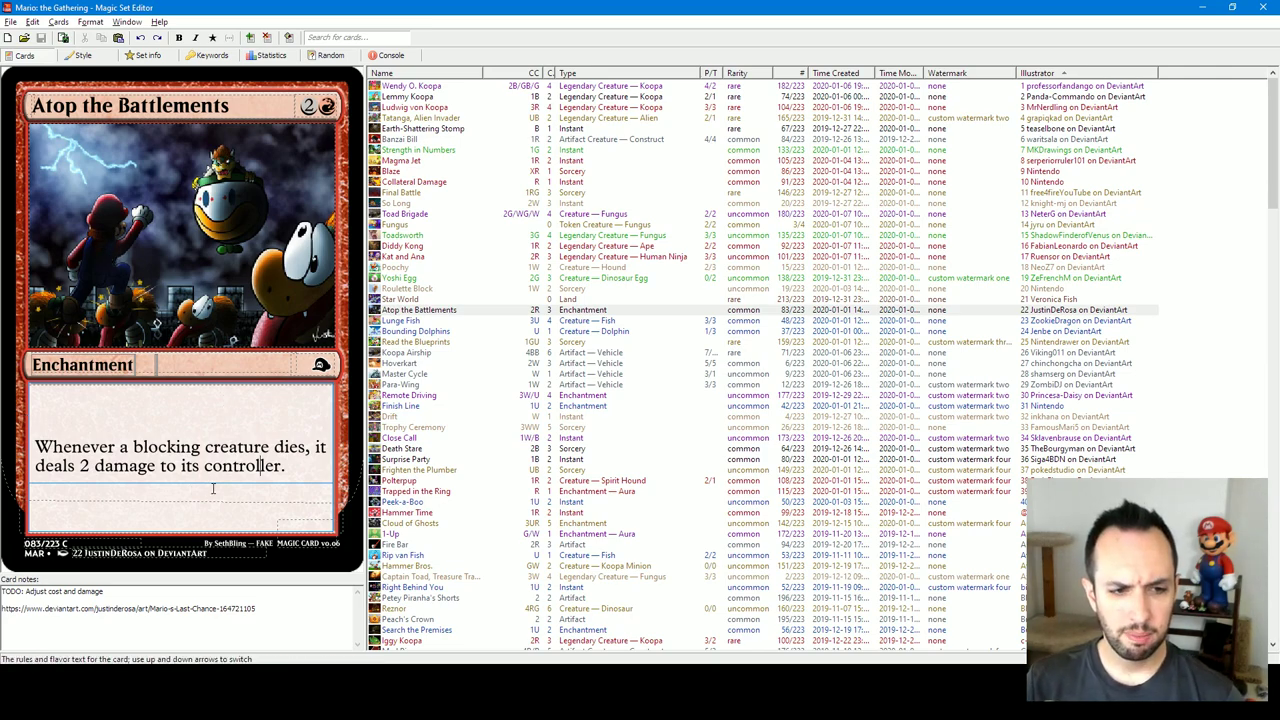
{"action": "key", "text": "ctrl+a"}
{"action": "left_click", "coordinate": [293, 471]}
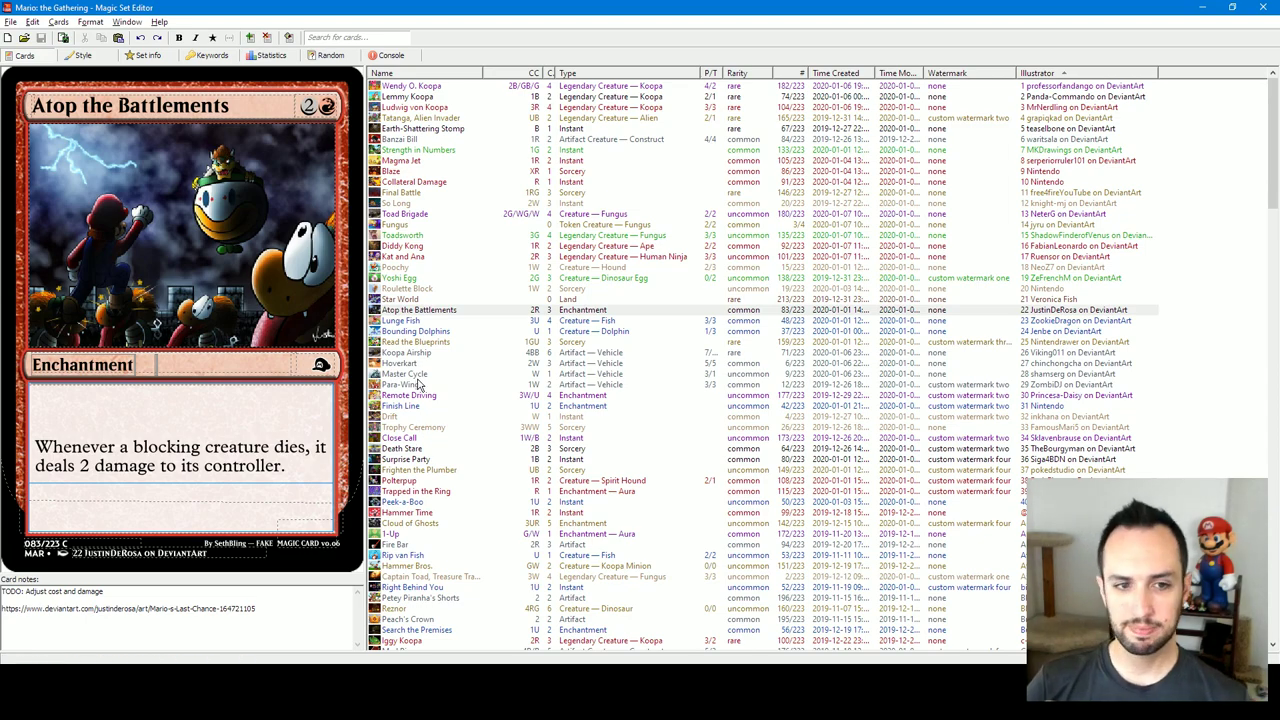
Open the Lunge Fish creature card and examine its Flash ability and power/toughness
{"action": "left_click", "coordinate": [401, 322]}
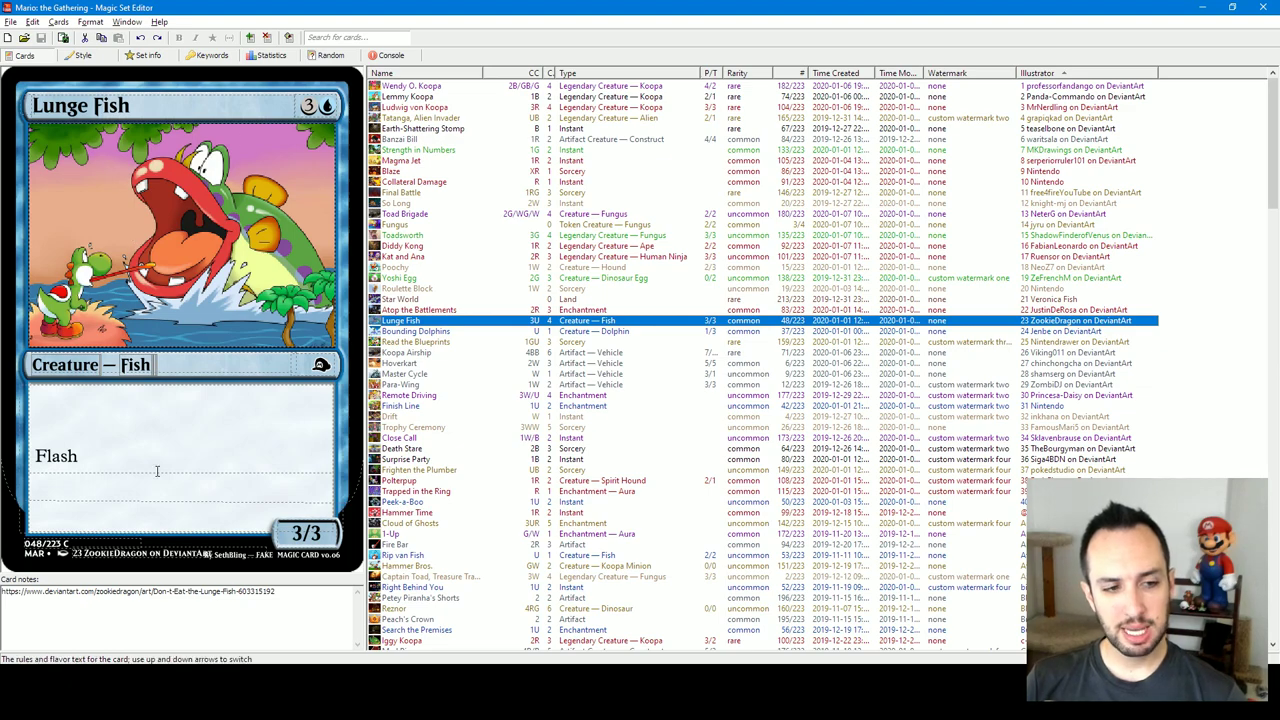
{"action": "left_click", "coordinate": [90, 446]}
{"action": "double_click", "coordinate": [90, 446]}
{"action": "left_click", "coordinate": [125, 456]}
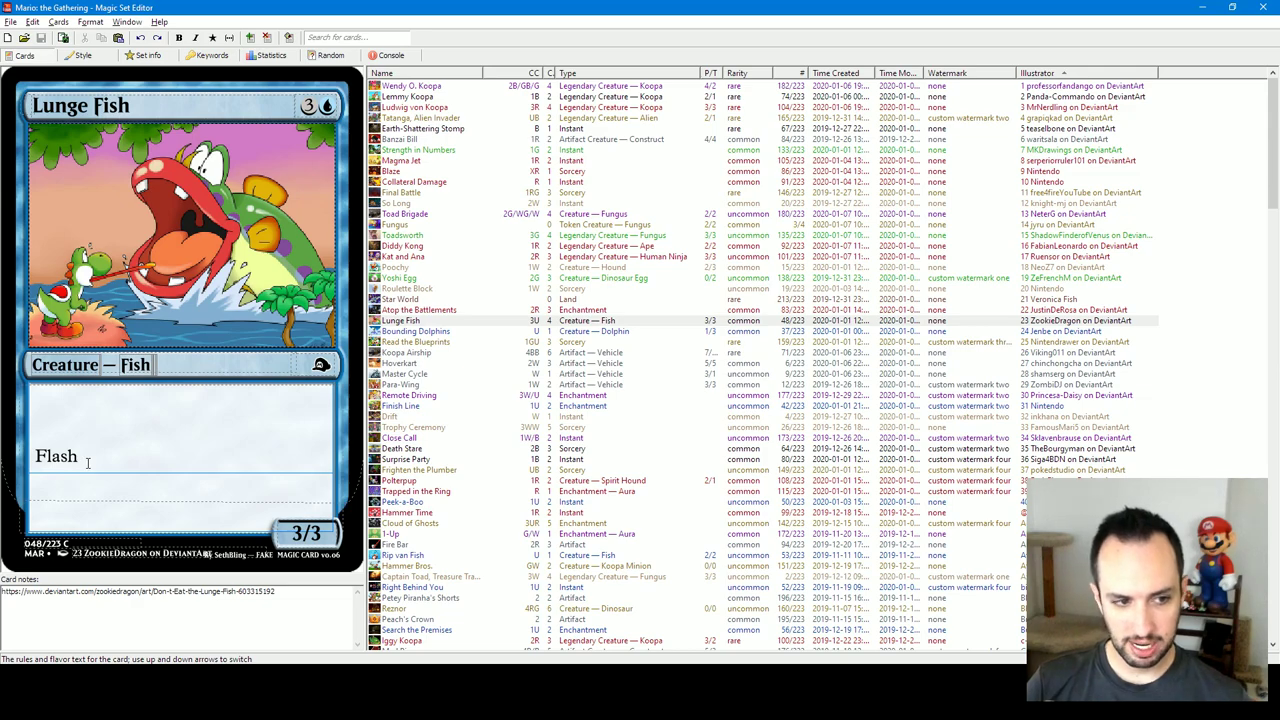
{"action": "double_click", "coordinate": [126, 456]}
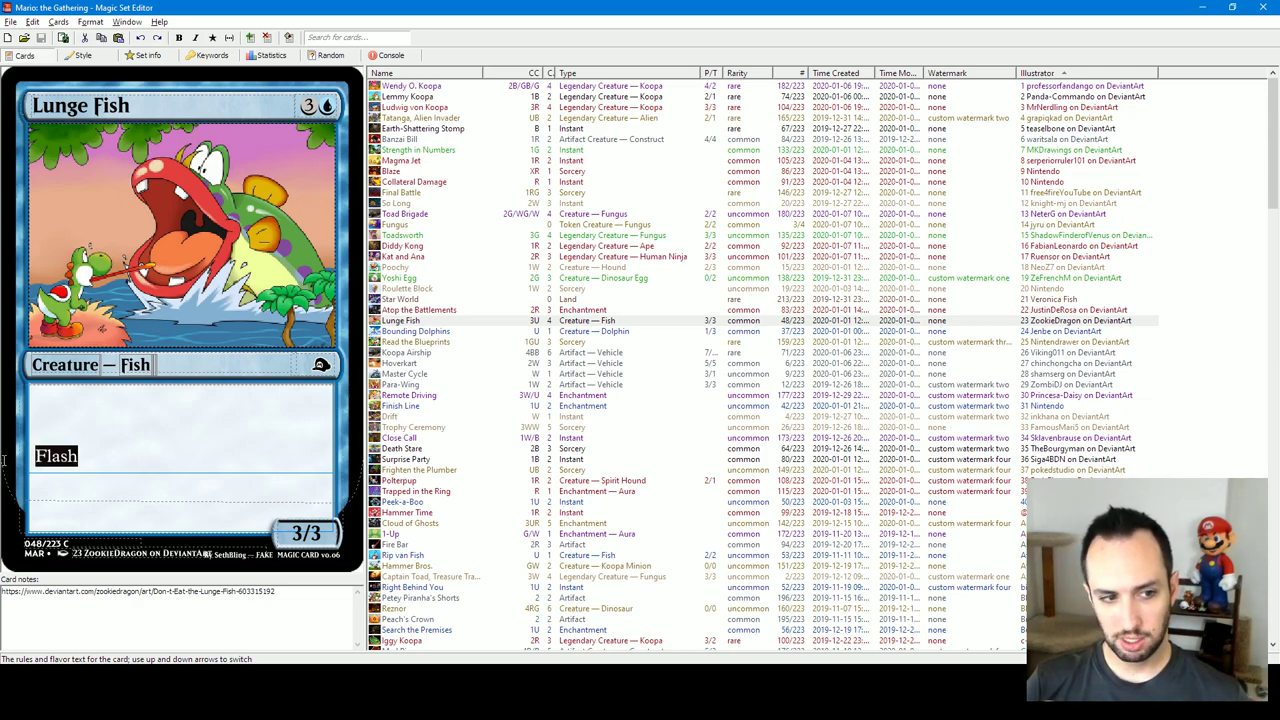
{"action": "left_click", "coordinate": [284, 537]}
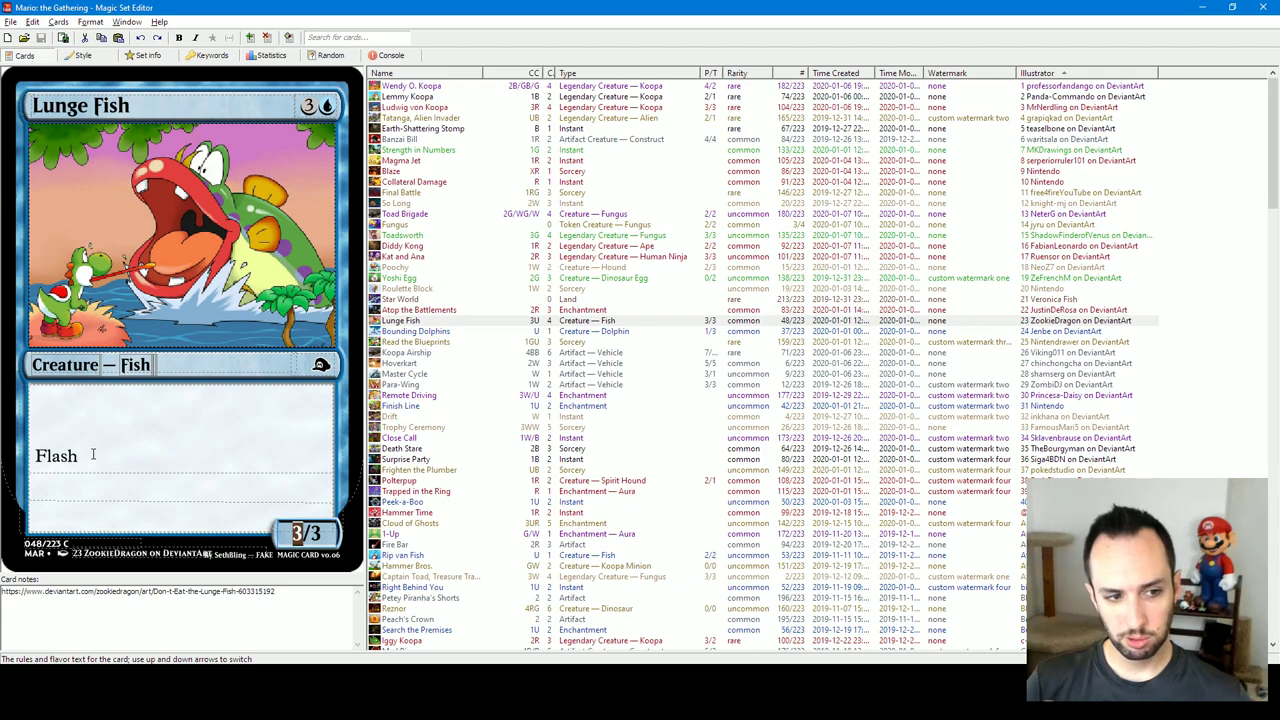
{"action": "left_click", "coordinate": [93, 455]}
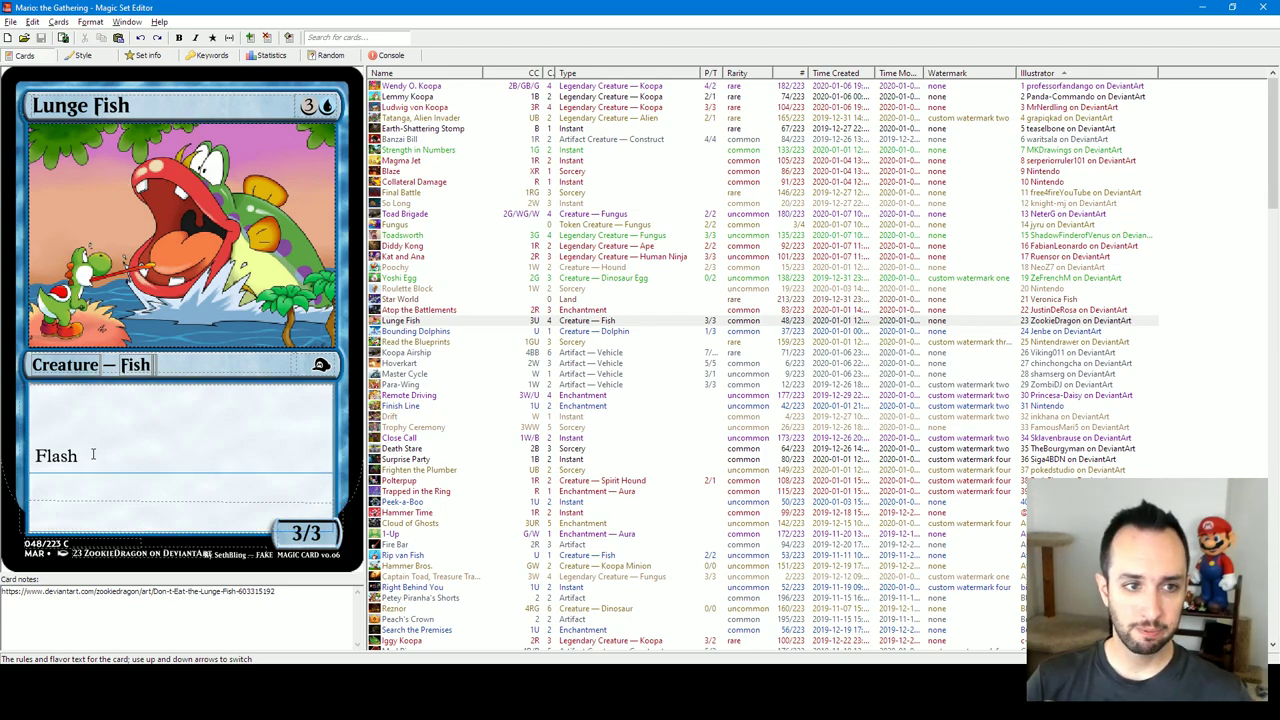
{"action": "key", "text": "Up"}
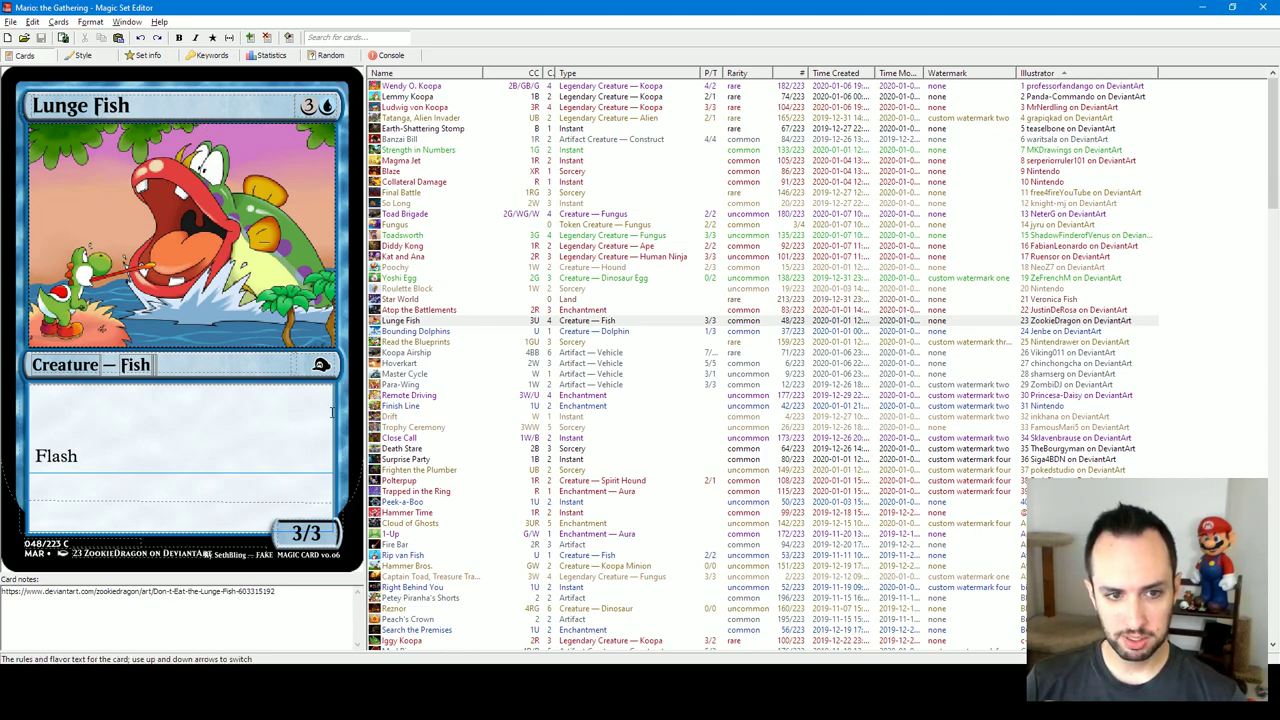
Open the Bounding Dolphins card and examine its creature type, power/toughness and rules text
{"action": "left_click", "coordinate": [407, 333]}
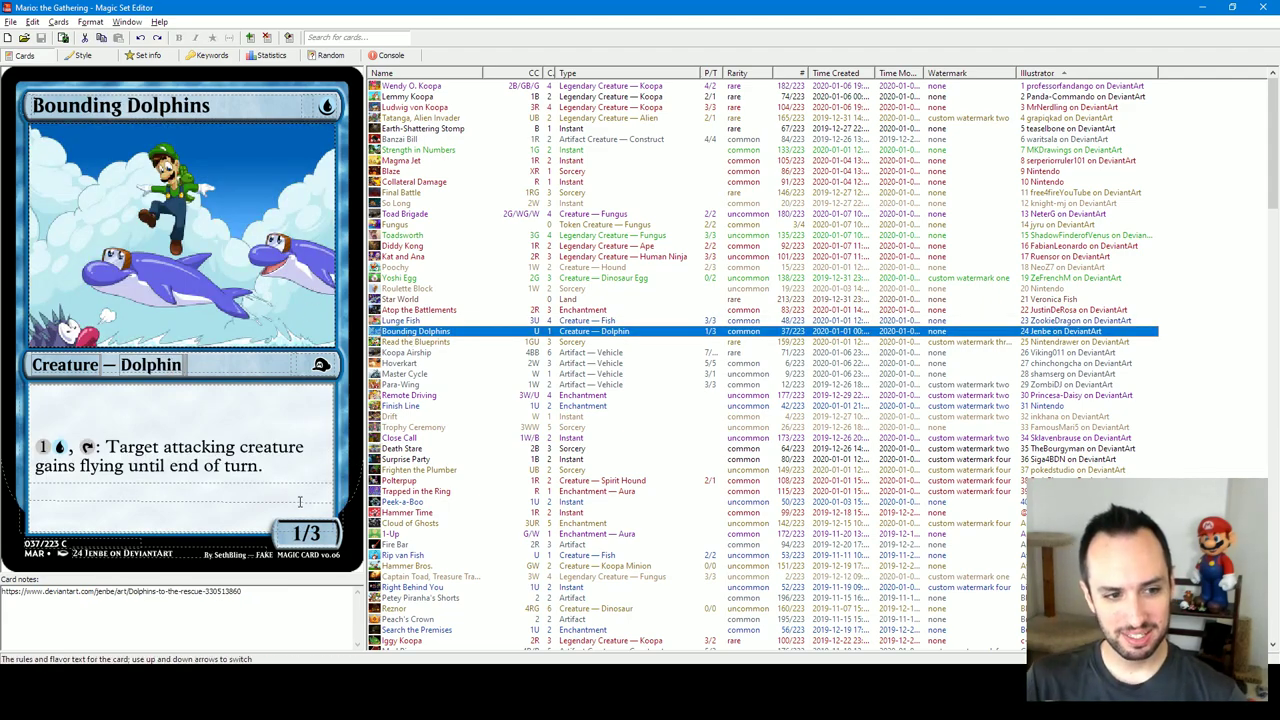
{"action": "left_click", "coordinate": [155, 362]}
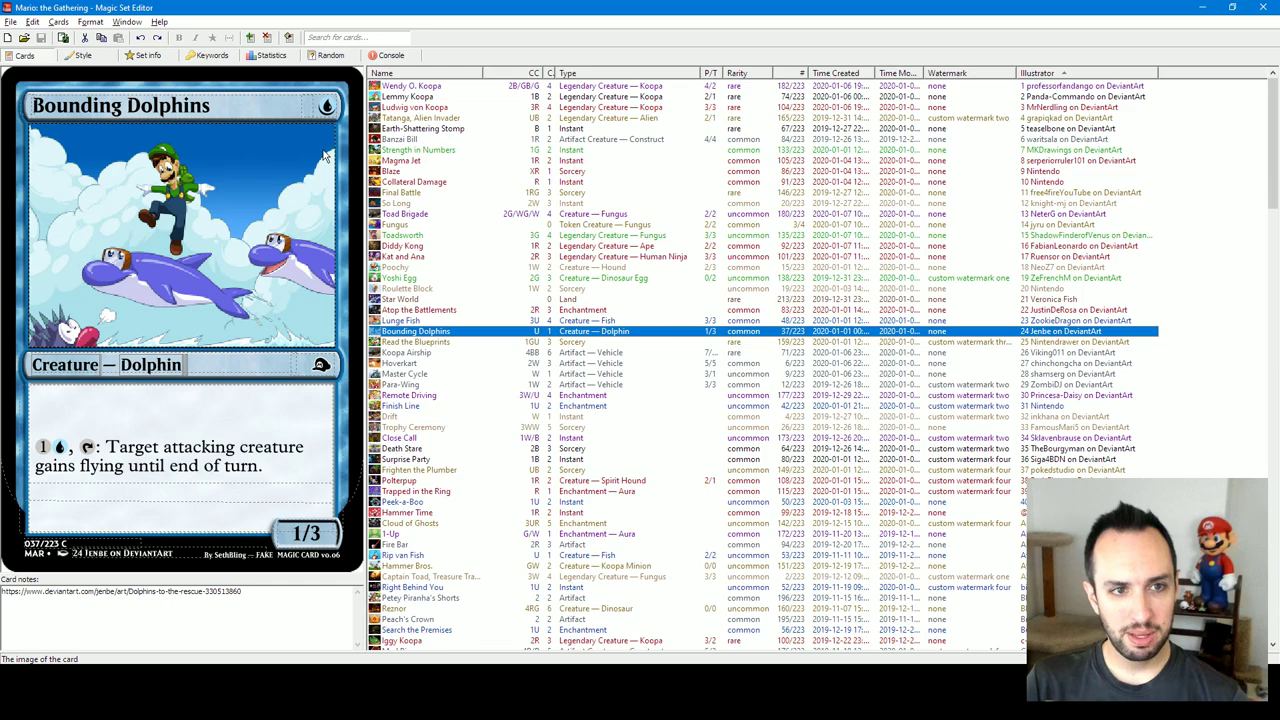
{"action": "left_click", "coordinate": [286, 532]}
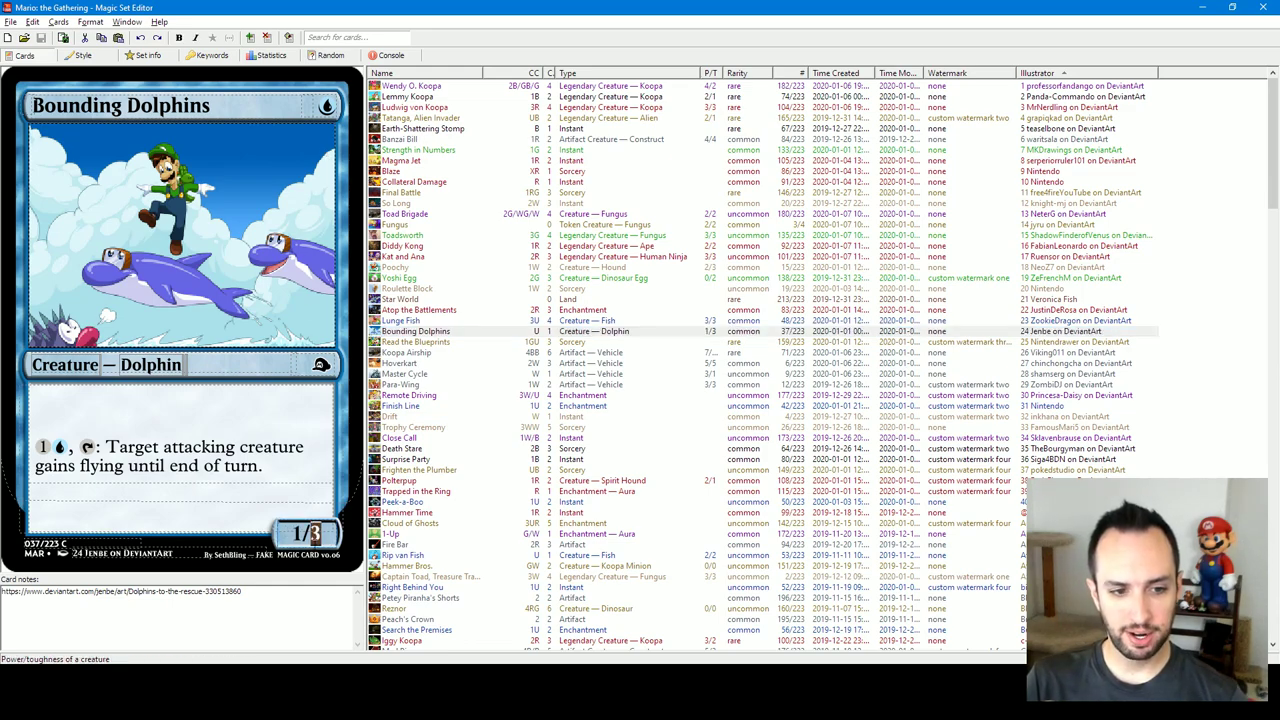
{"action": "left_click", "coordinate": [270, 452]}
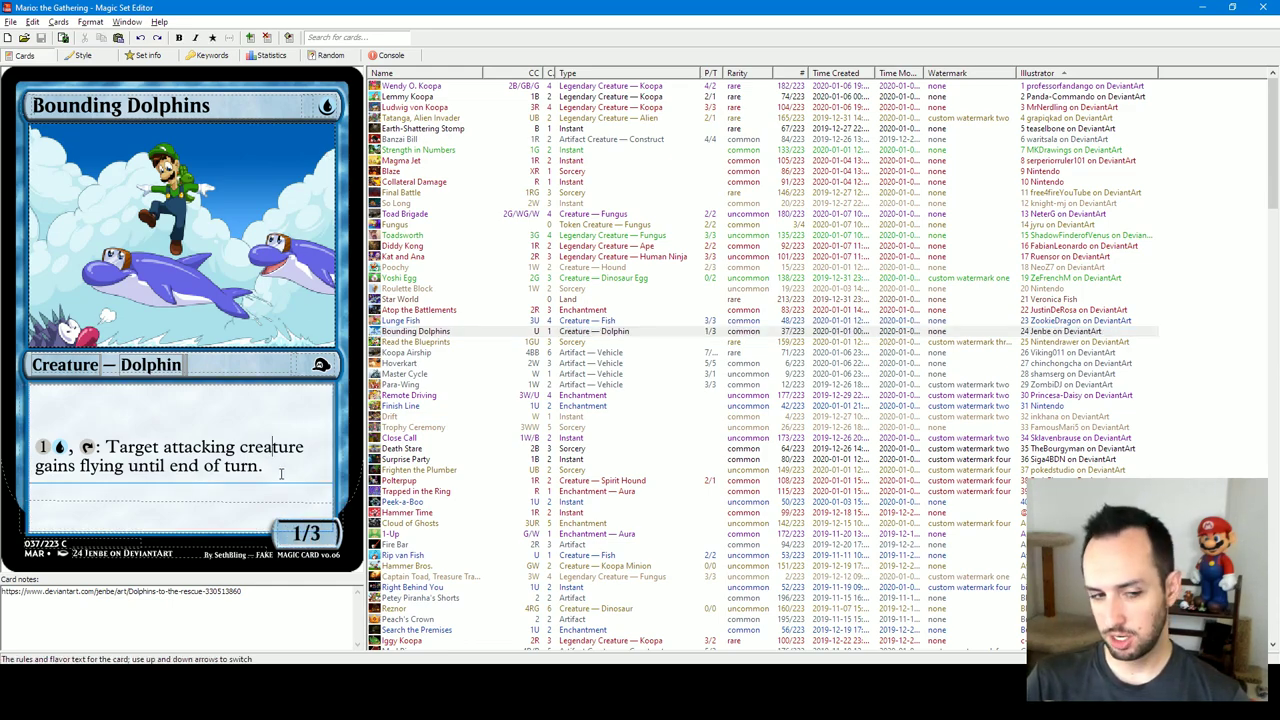
{"action": "left_click", "coordinate": [288, 534]}
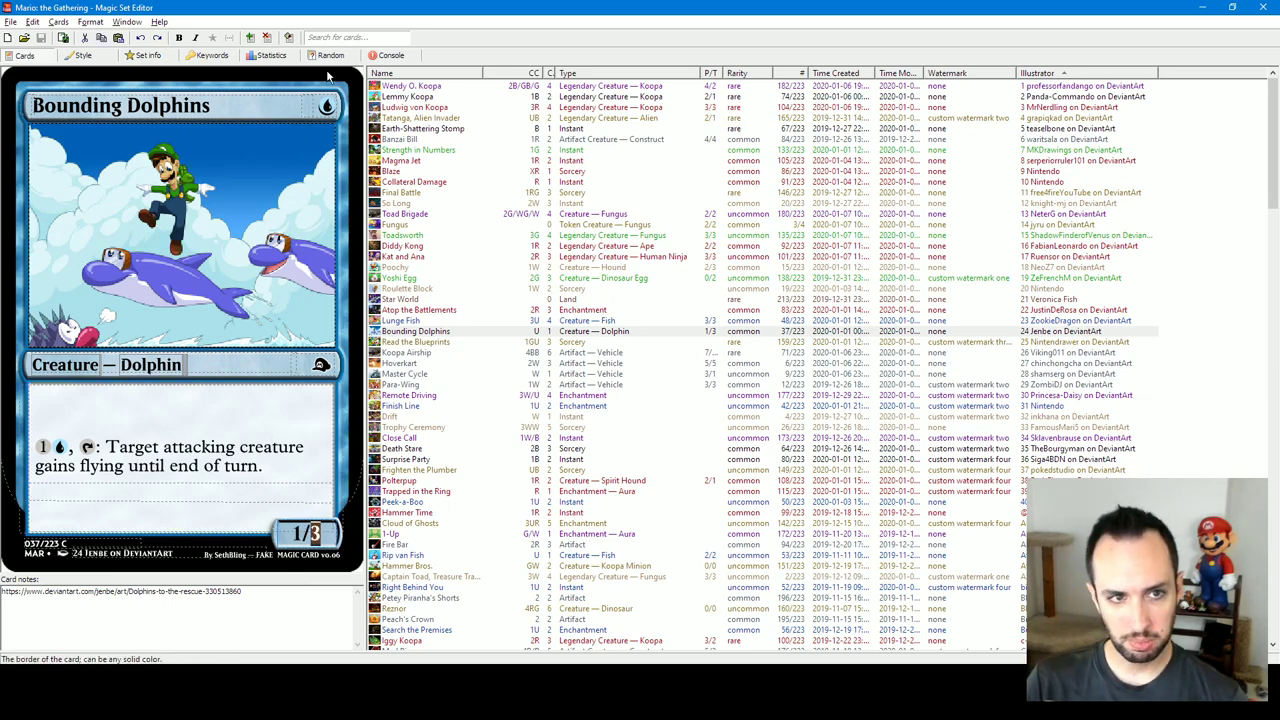
{"action": "left_click", "coordinate": [265, 456]}
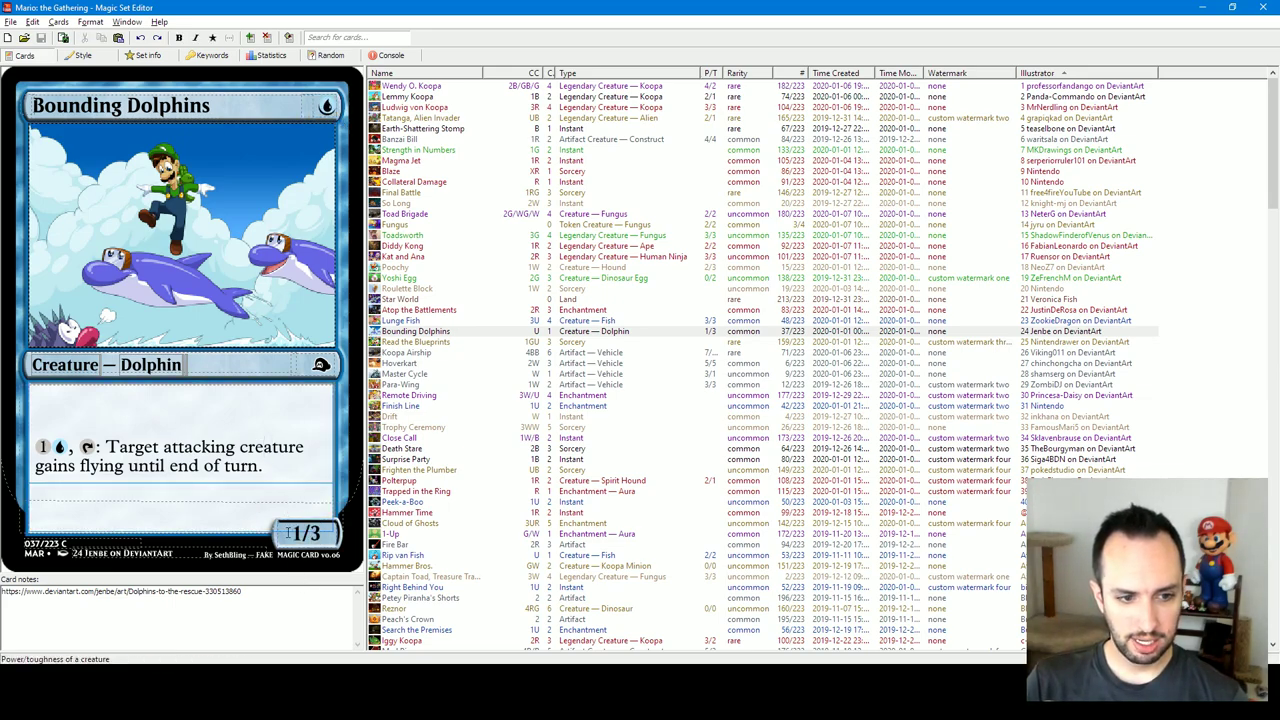
Read Bounding Dolphins' activated ability, covering its activation cost and the flying effect on a target attacking creature
{"action": "key", "text": "Tab"}
{"action": "left_click", "coordinate": [292, 466]}
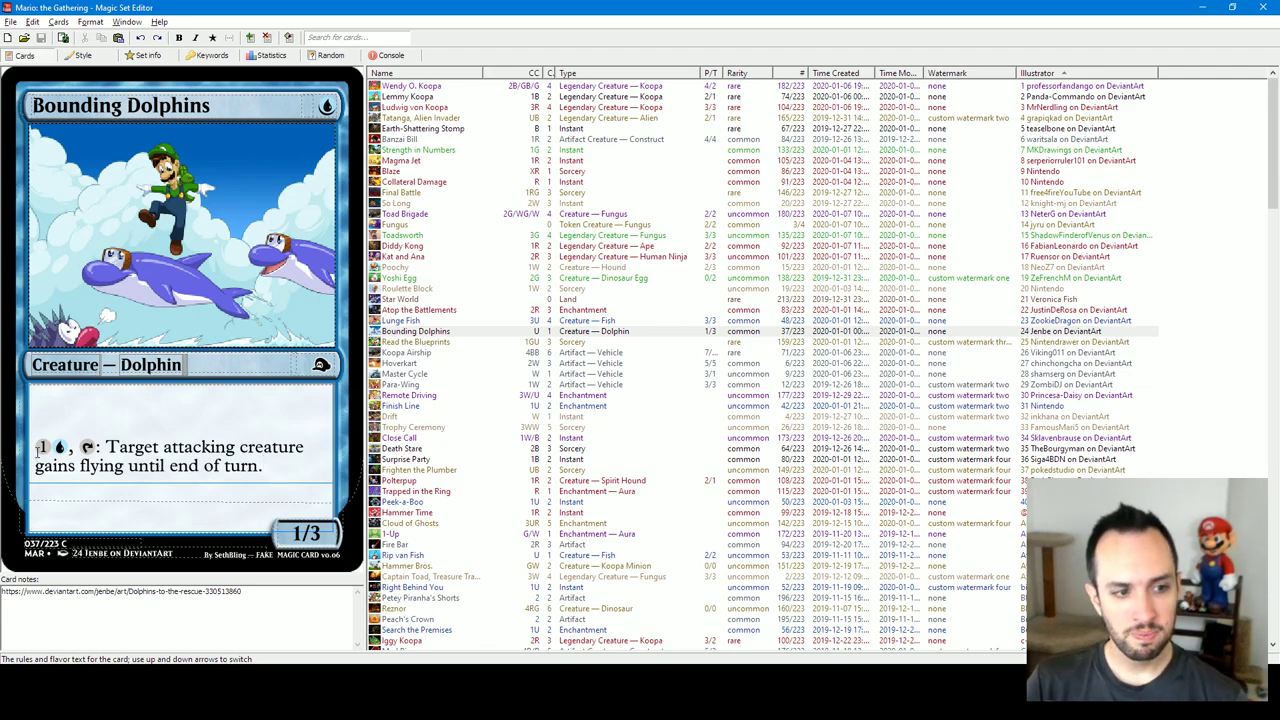
{"action": "left_click_drag", "start_coordinate": [118, 442], "coordinate": [285, 470]}
{"action": "left_click", "coordinate": [289, 476]}
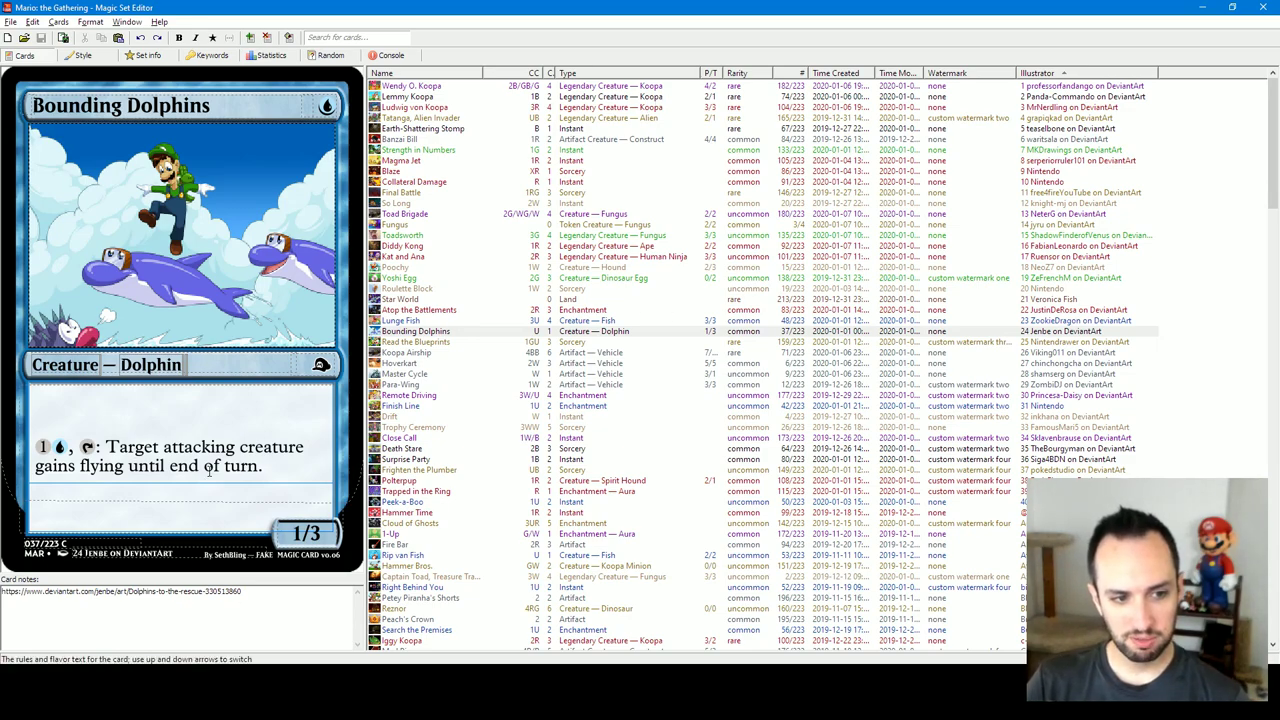
{"action": "left_click", "coordinate": [285, 472]}
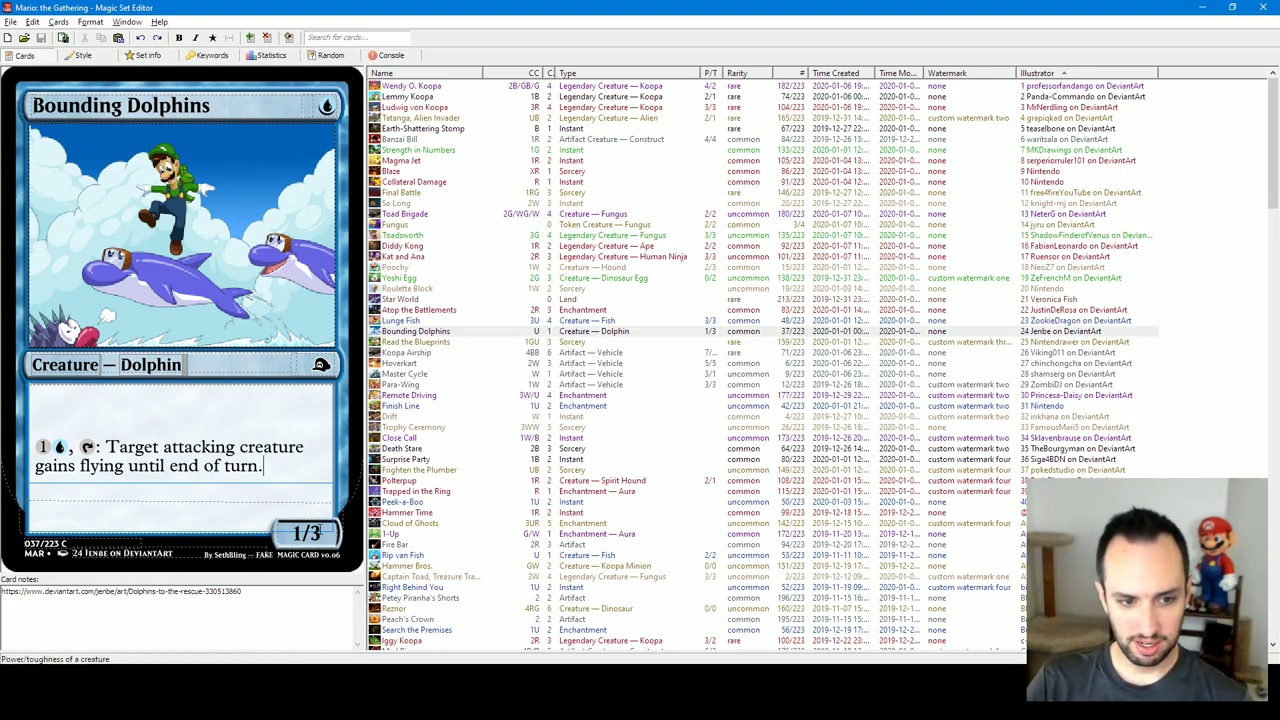
Open the Read the Blueprints sorcery card and examine its casting cost, rules text and name
{"action": "key", "text": "Left"}
{"action": "key", "text": "Left"}
{"action": "left_click", "coordinate": [399, 342]}
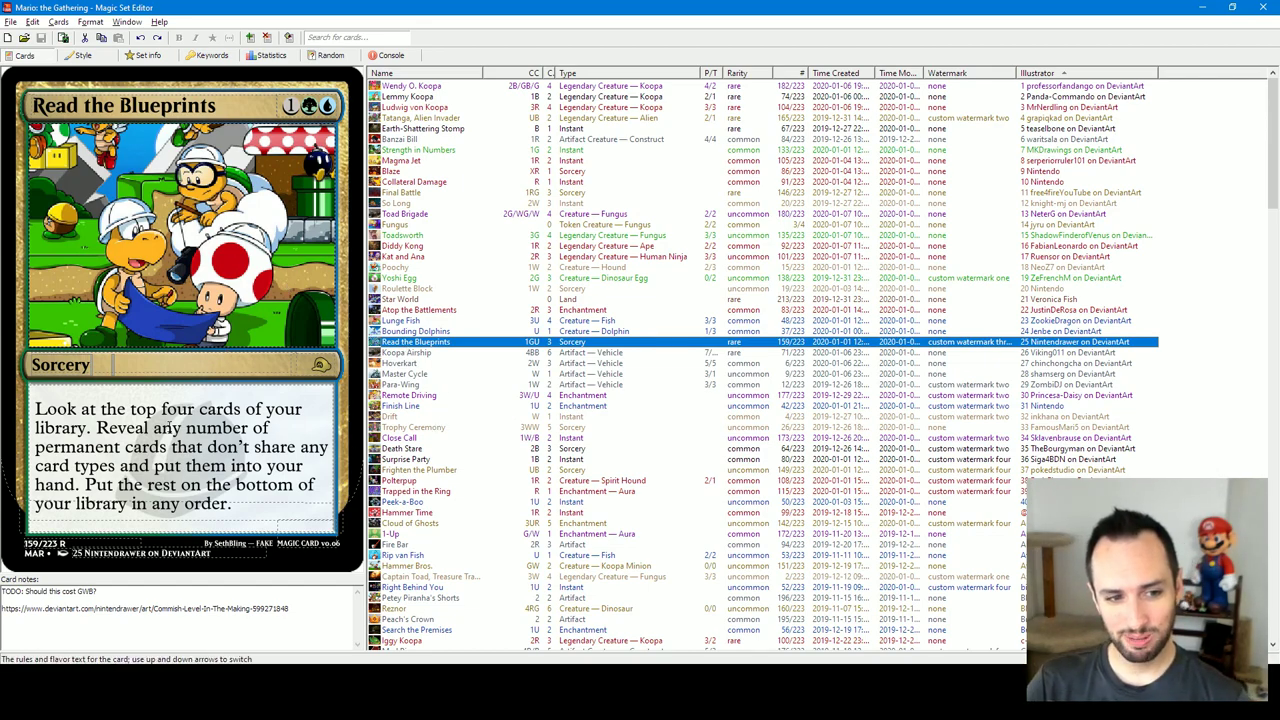
{"action": "left_click", "coordinate": [305, 106]}
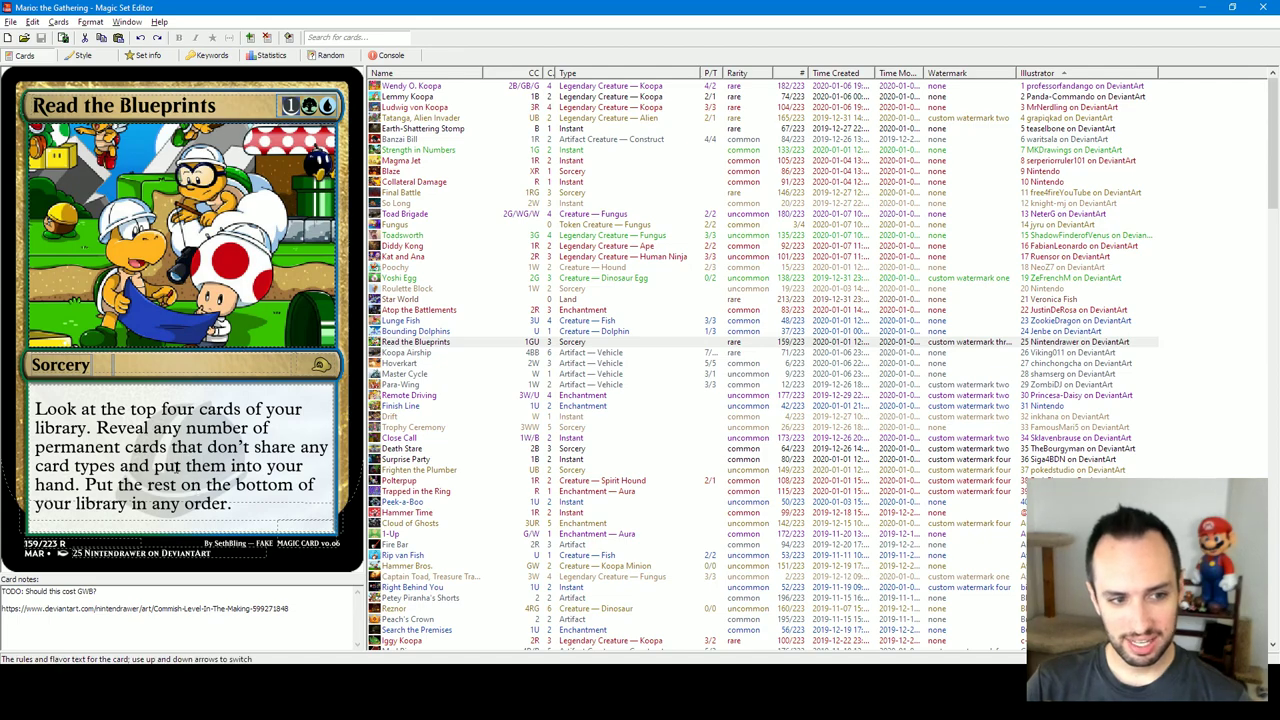
{"action": "left_click", "coordinate": [186, 478]}
{"action": "left_click", "coordinate": [247, 505]}
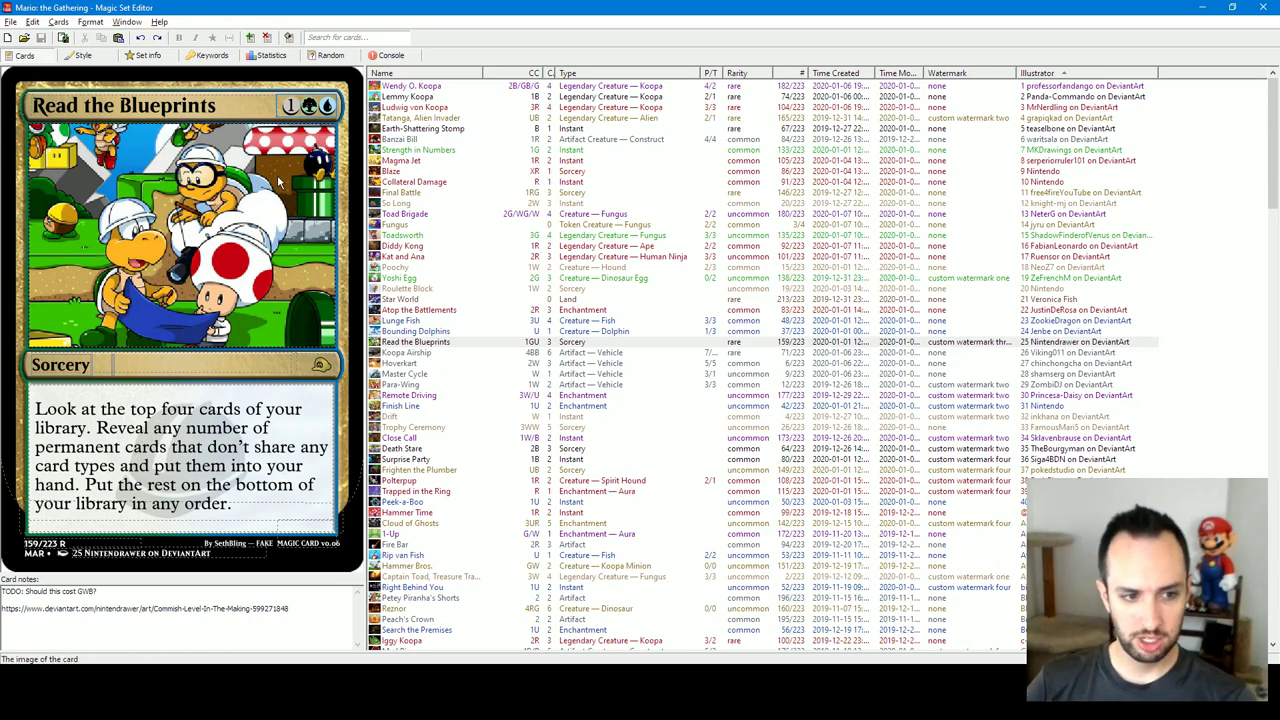
{"action": "left_click", "coordinate": [237, 103]}
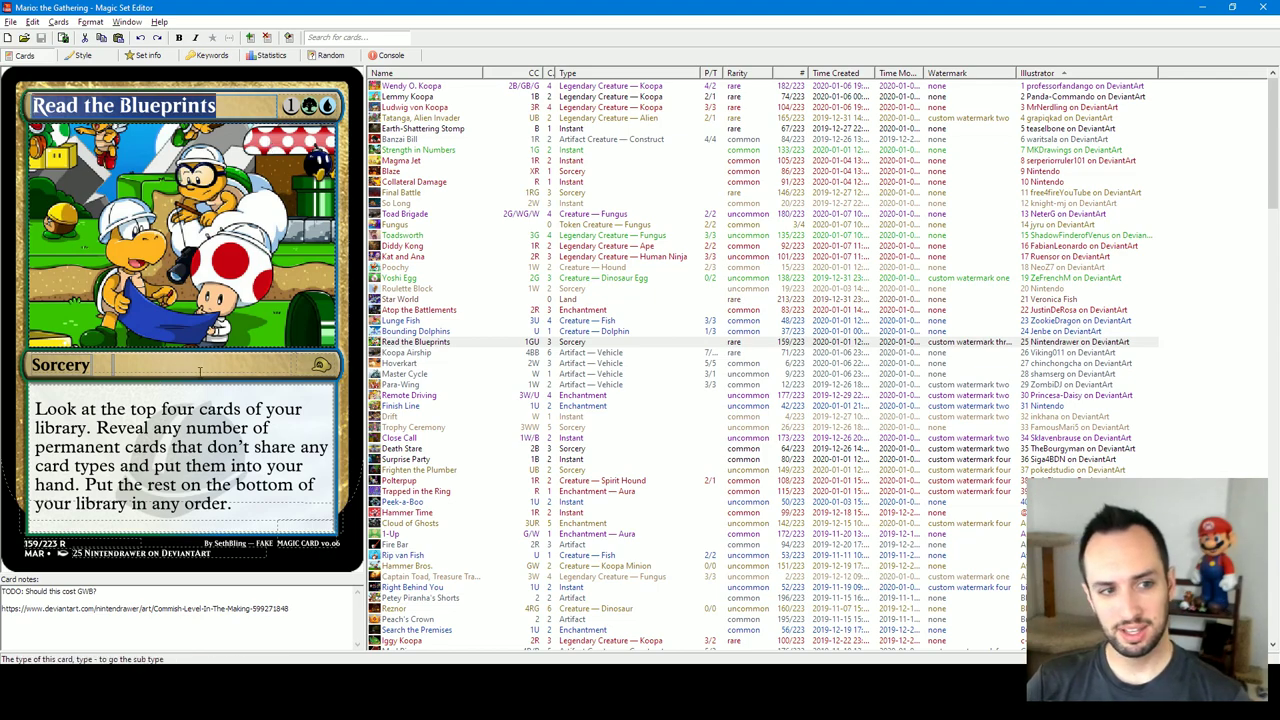
Read the whole rules text of Read the Blueprints, focusing on the sentence about revealing permanent cards that don't share card types
{"action": "left_click", "coordinate": [169, 418]}
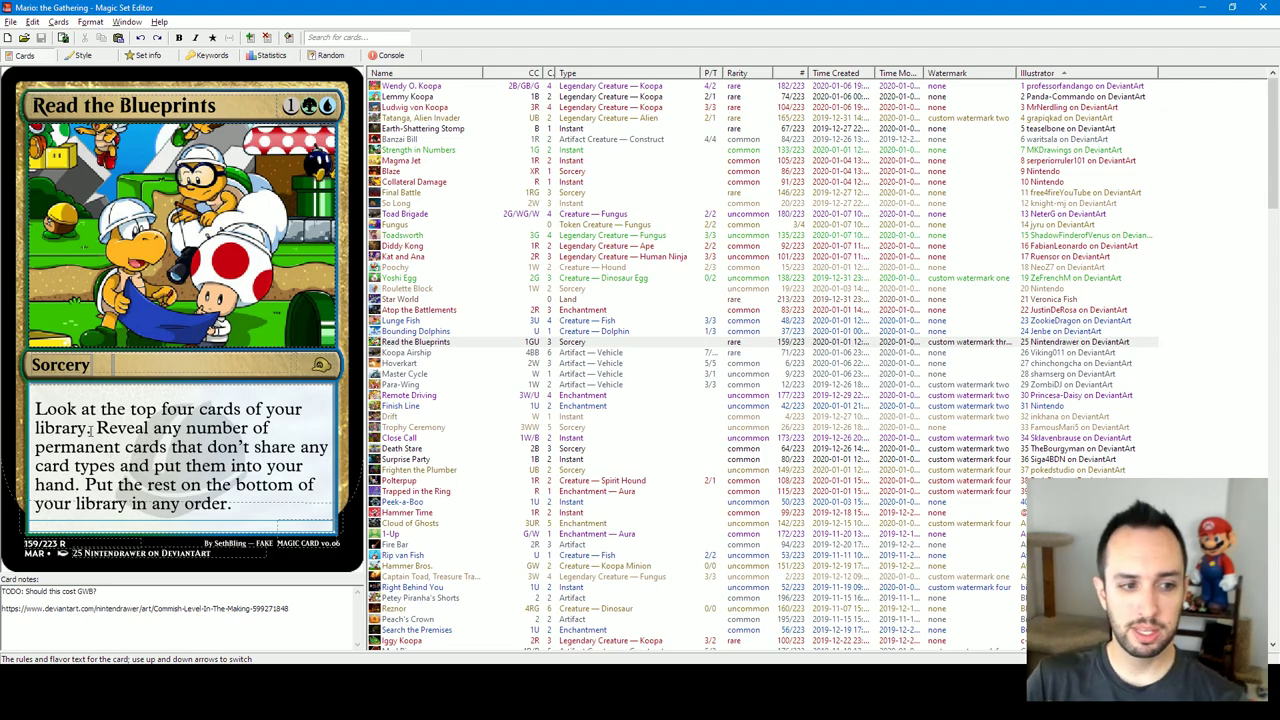
{"action": "left_click_drag", "start_coordinate": [37, 405], "coordinate": [232, 505]}
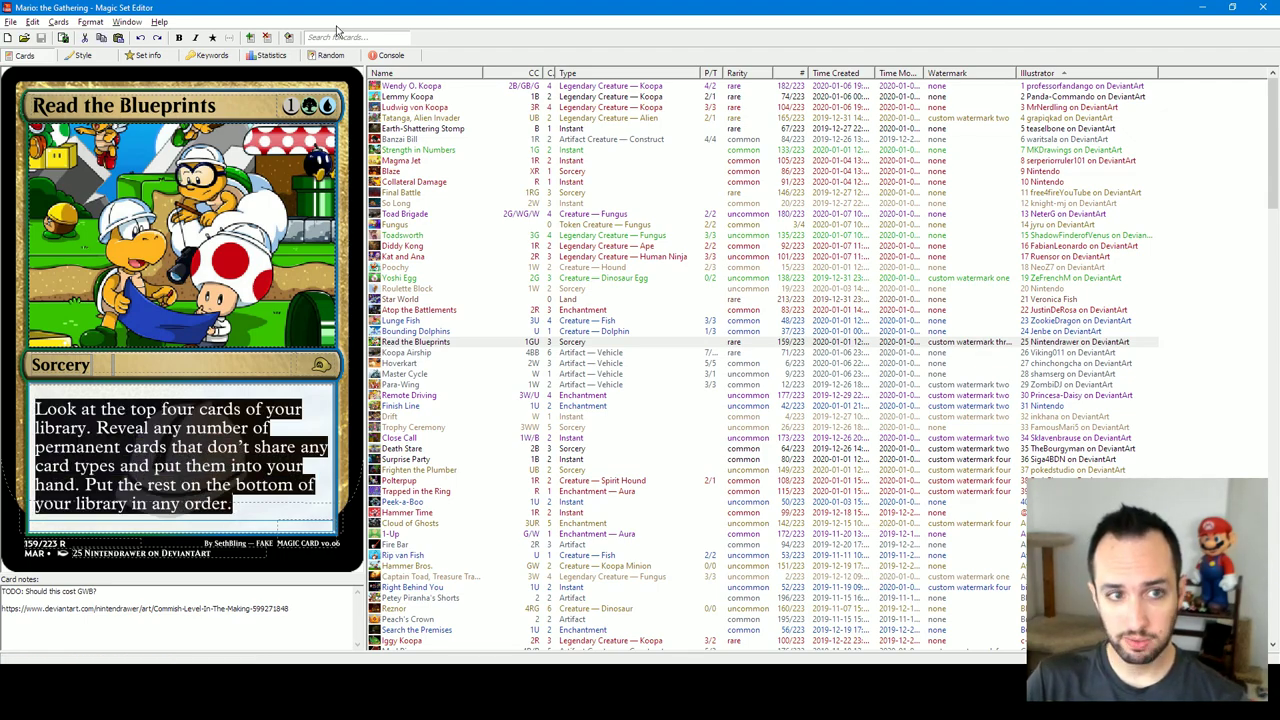
{"action": "left_click", "coordinate": [115, 445]}
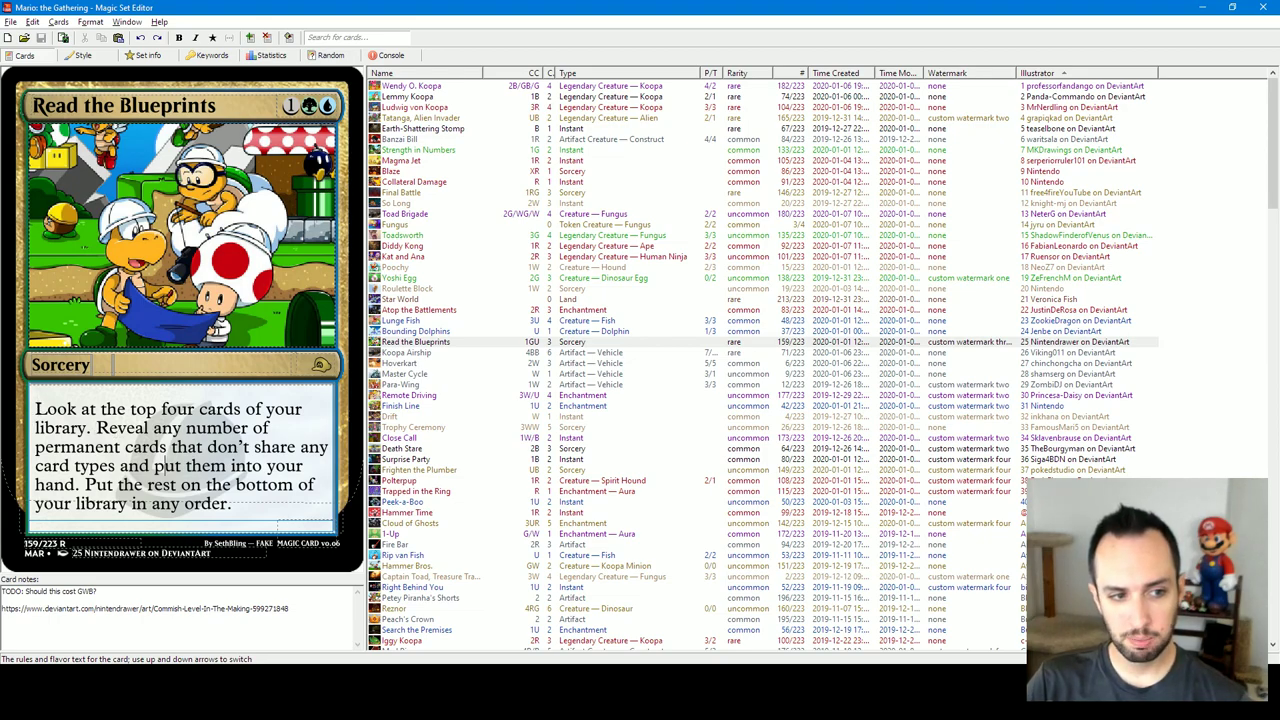
{"action": "left_click_drag", "start_coordinate": [35, 411], "coordinate": [150, 466]}
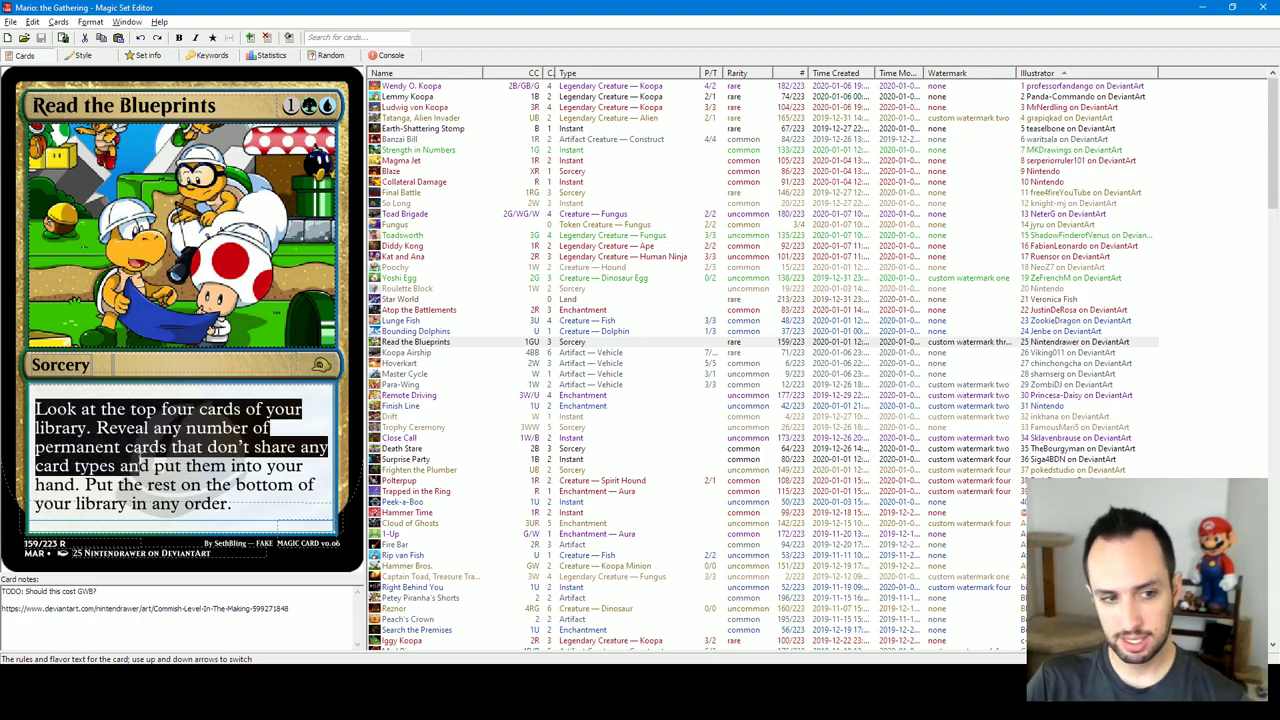
{"action": "left_click", "coordinate": [186, 477]}
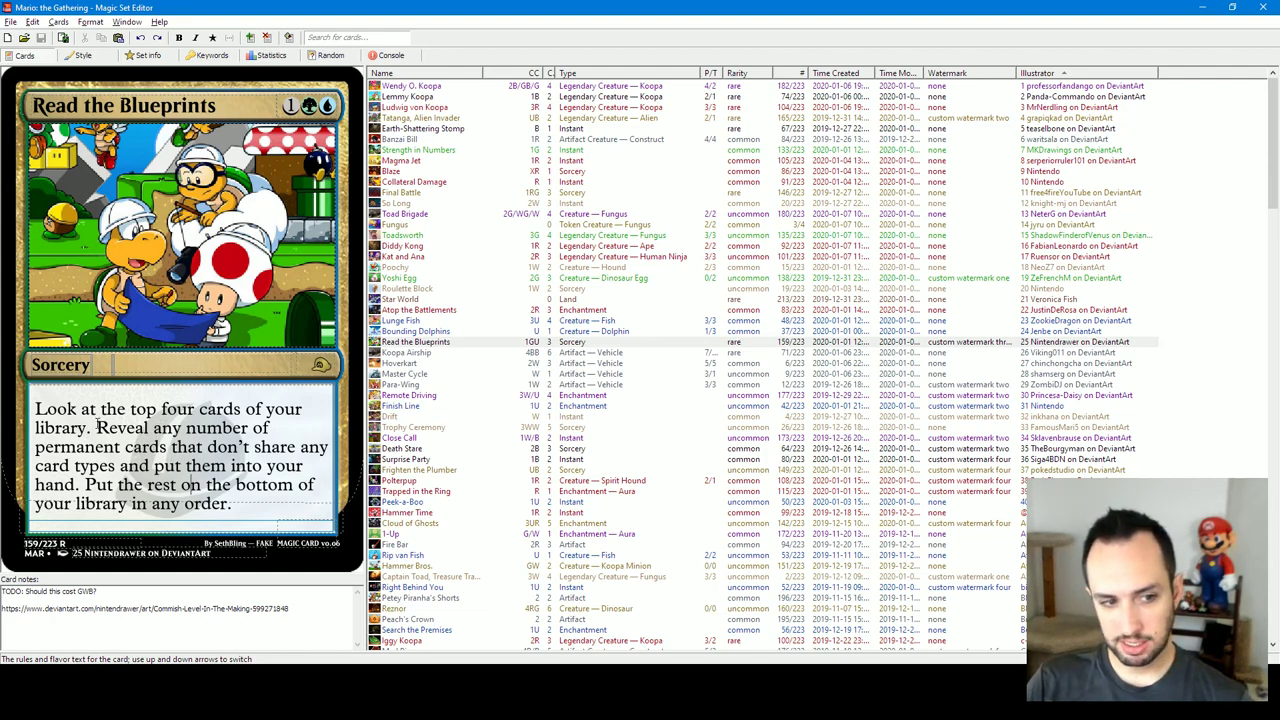
{"action": "left_click_drag", "start_coordinate": [97, 427], "coordinate": [82, 484]}
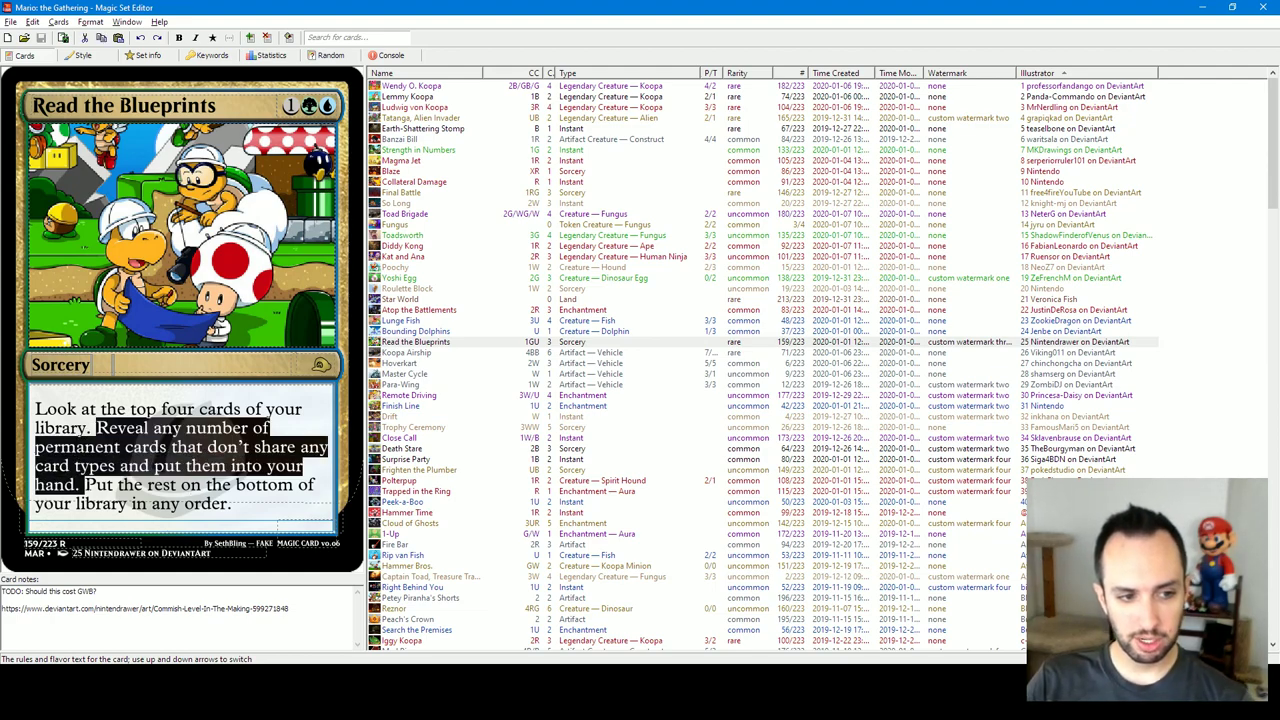
{"action": "left_click", "coordinate": [108, 484]}
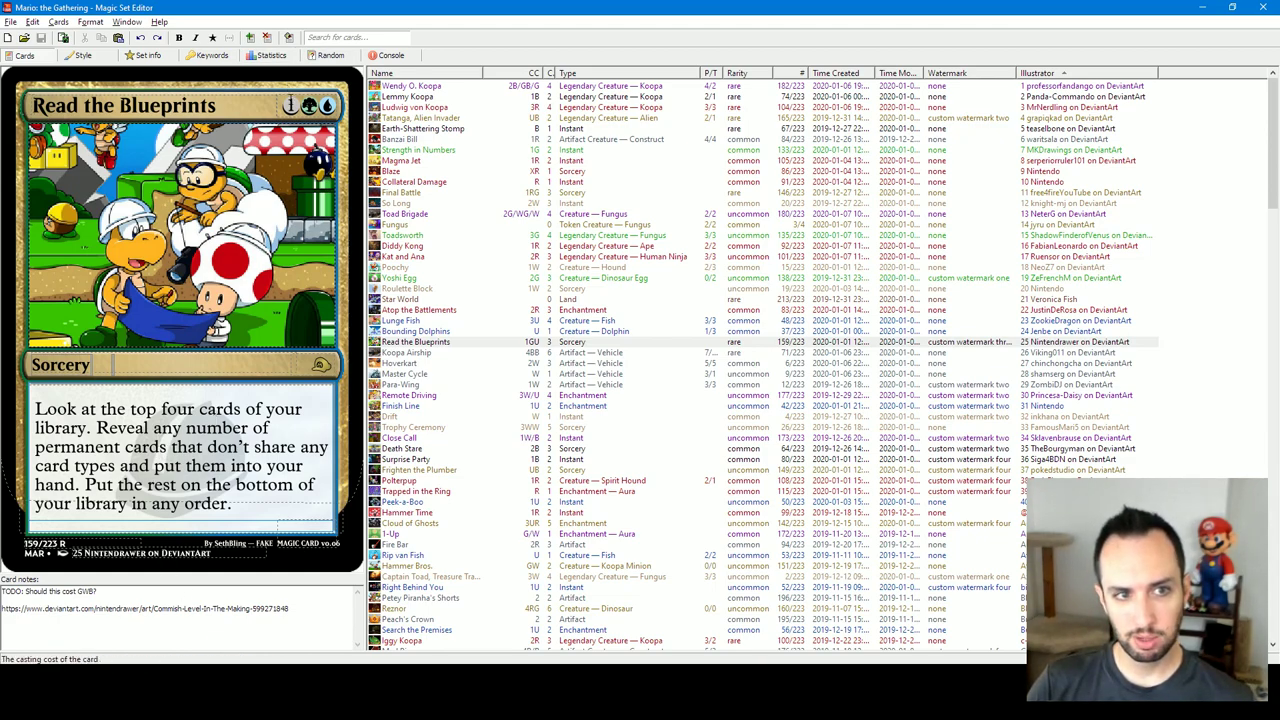
Review Read the Blueprints' rules text once more, through putting the rest on the bottom of the library, and weigh it against the casting cost
{"action": "left_click", "coordinate": [200, 398]}
{"action": "left_click", "coordinate": [200, 398]}
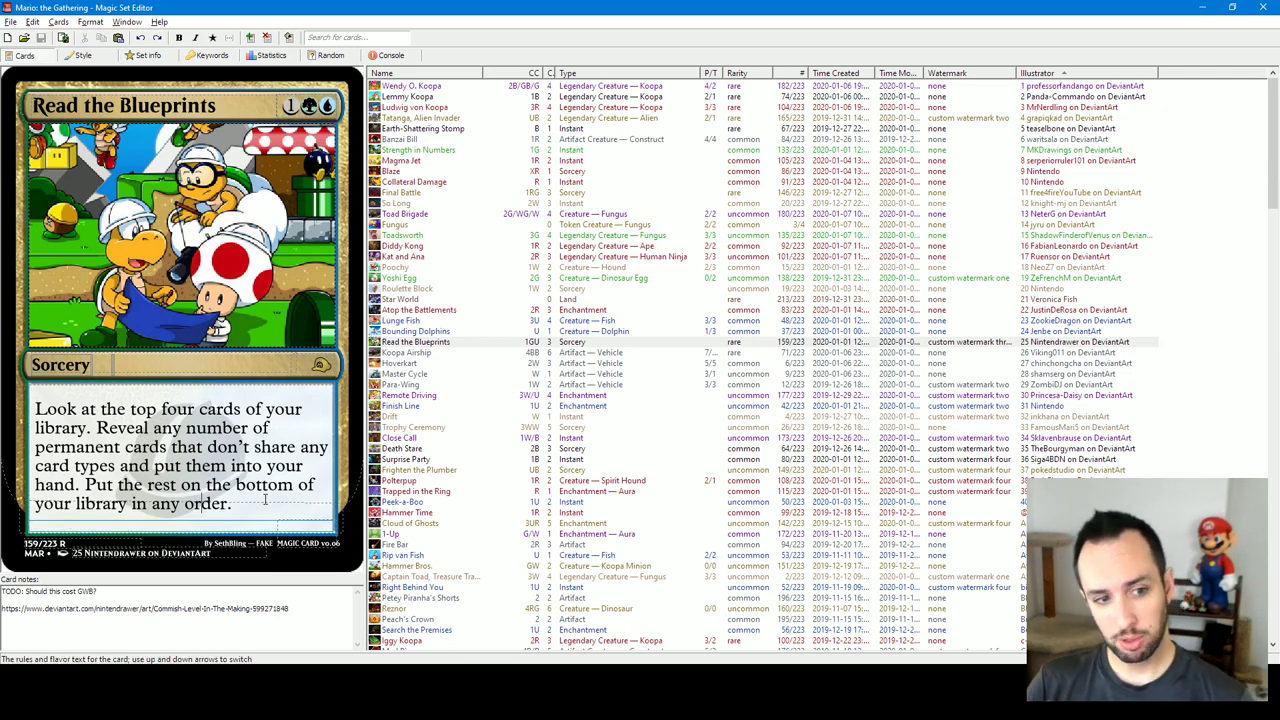
{"action": "left_click", "coordinate": [151, 466]}
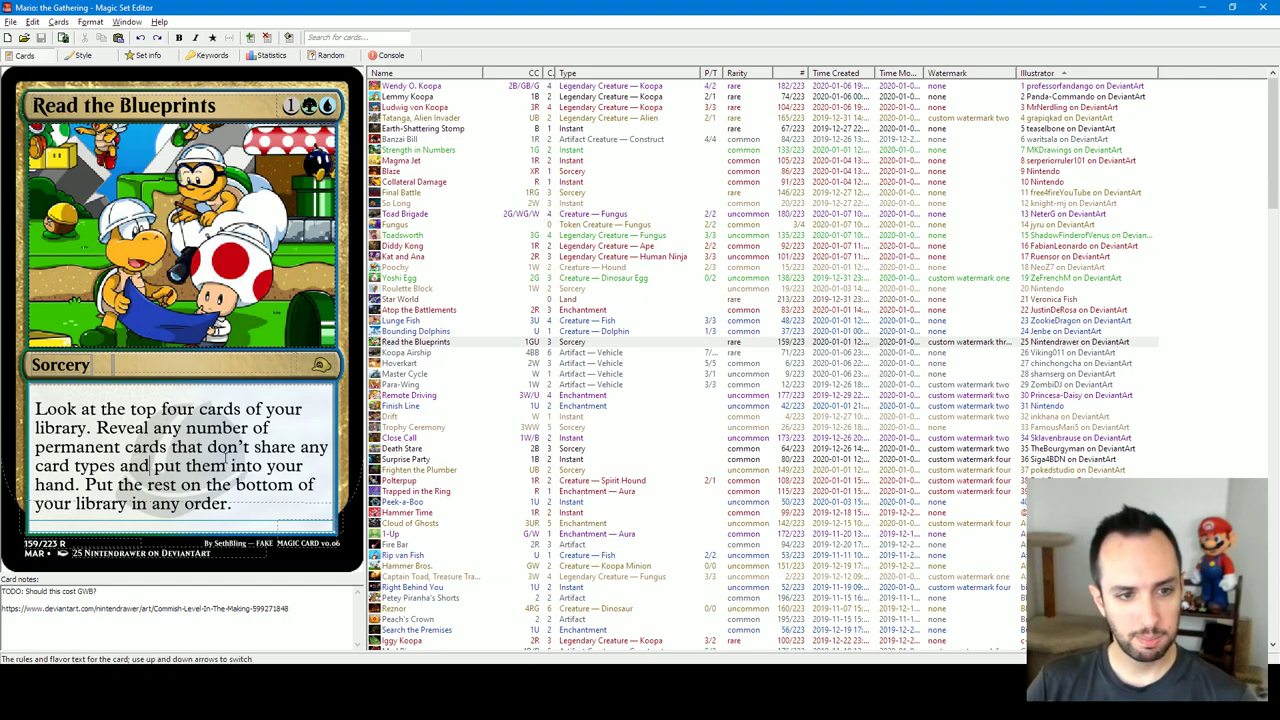
{"action": "left_click", "coordinate": [236, 504]}
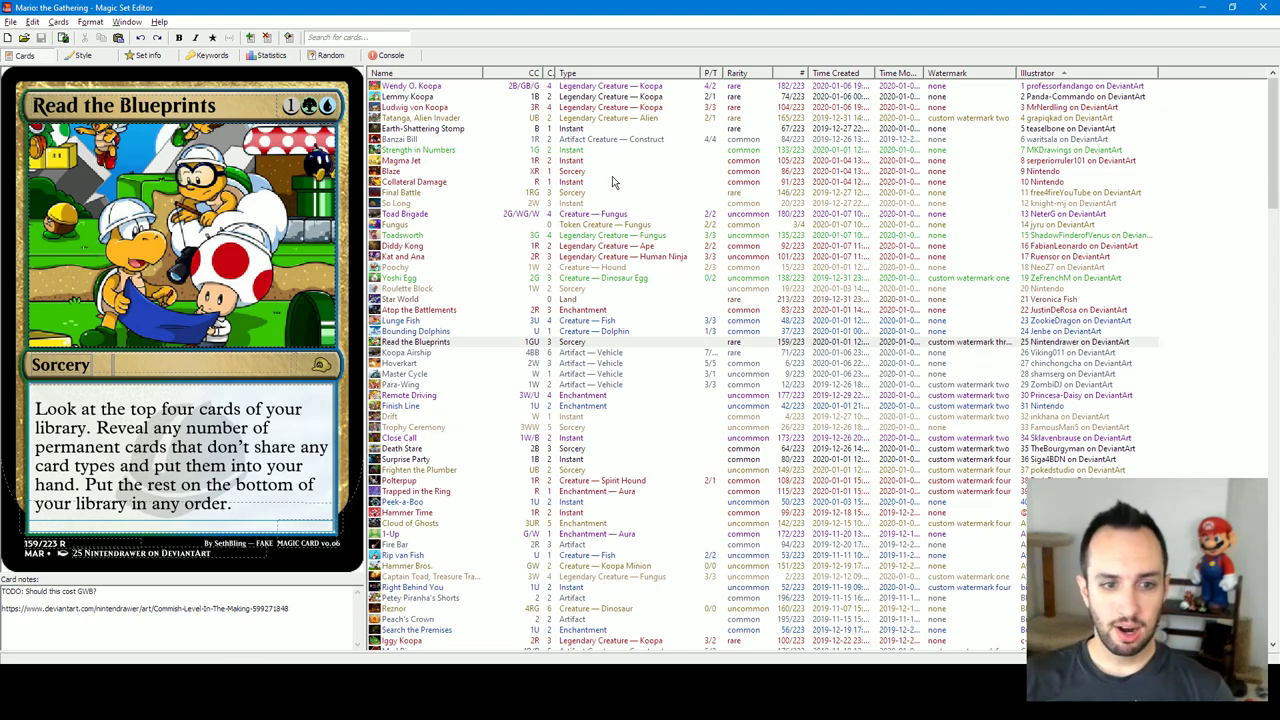